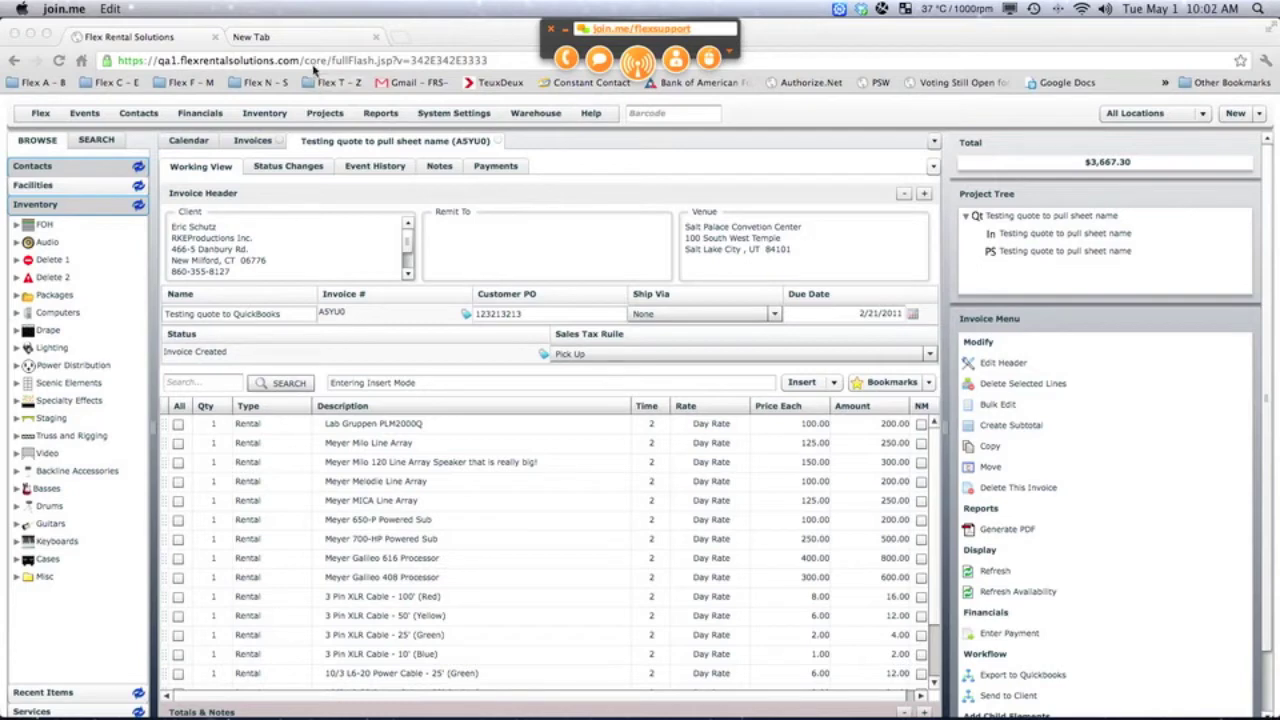
Step: Search the web for "web connector kit", open Intuit's QuickBooks Web Connector page, and examine its list of compatible QuickBooks products
{"action": "left_click", "coordinate": [312, 47]}
{"action": "left_click", "coordinate": [312, 45]}
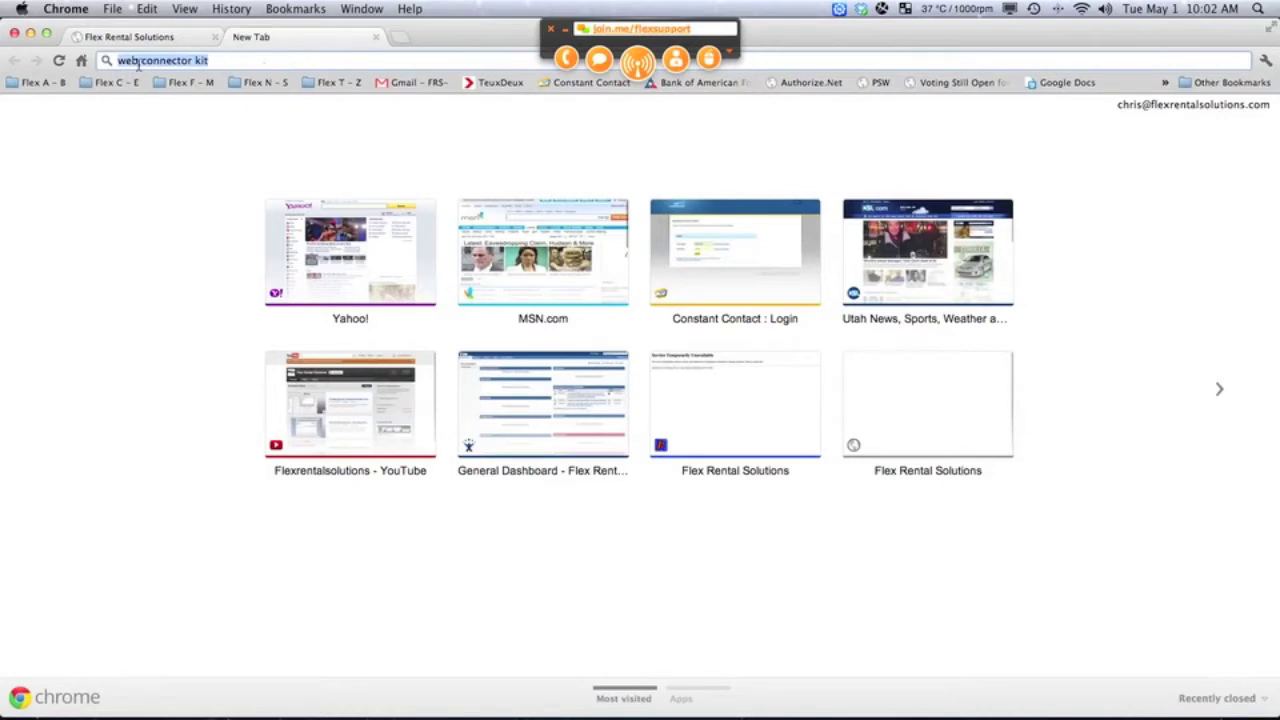
{"action": "left_click", "coordinate": [235, 62]}
{"action": "key", "text": "Return"}
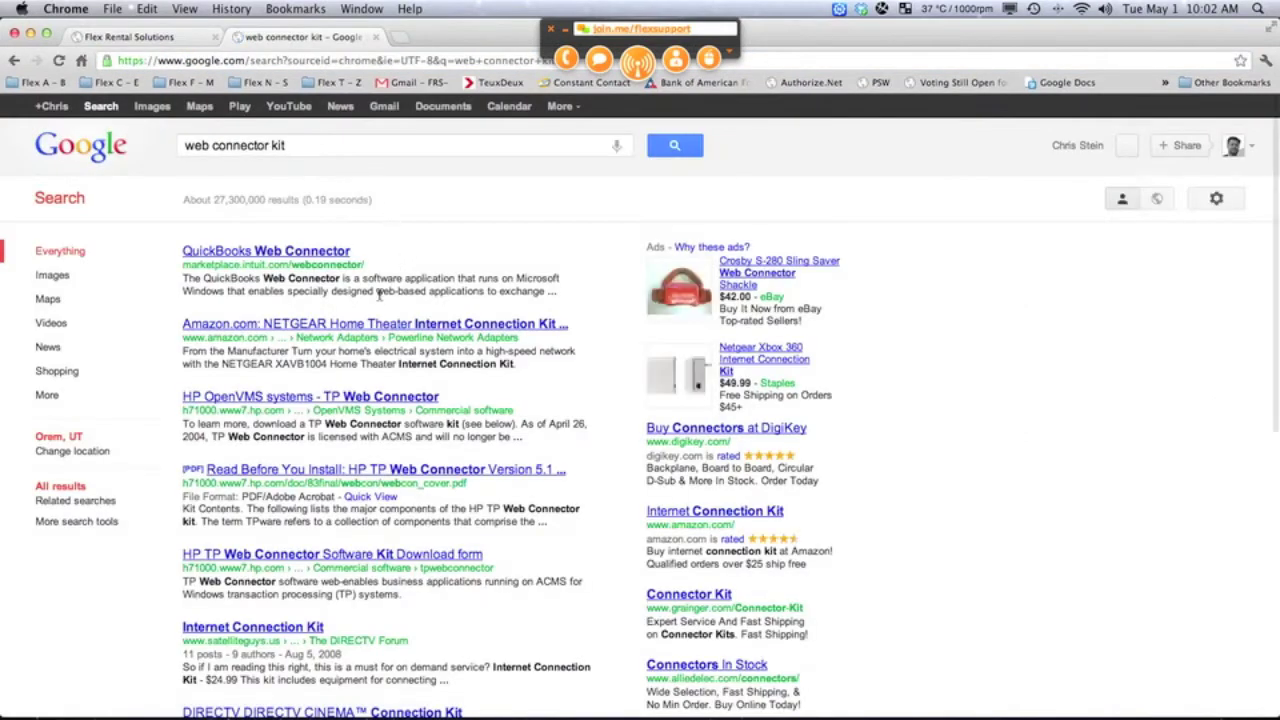
{"action": "left_click", "coordinate": [257, 255]}
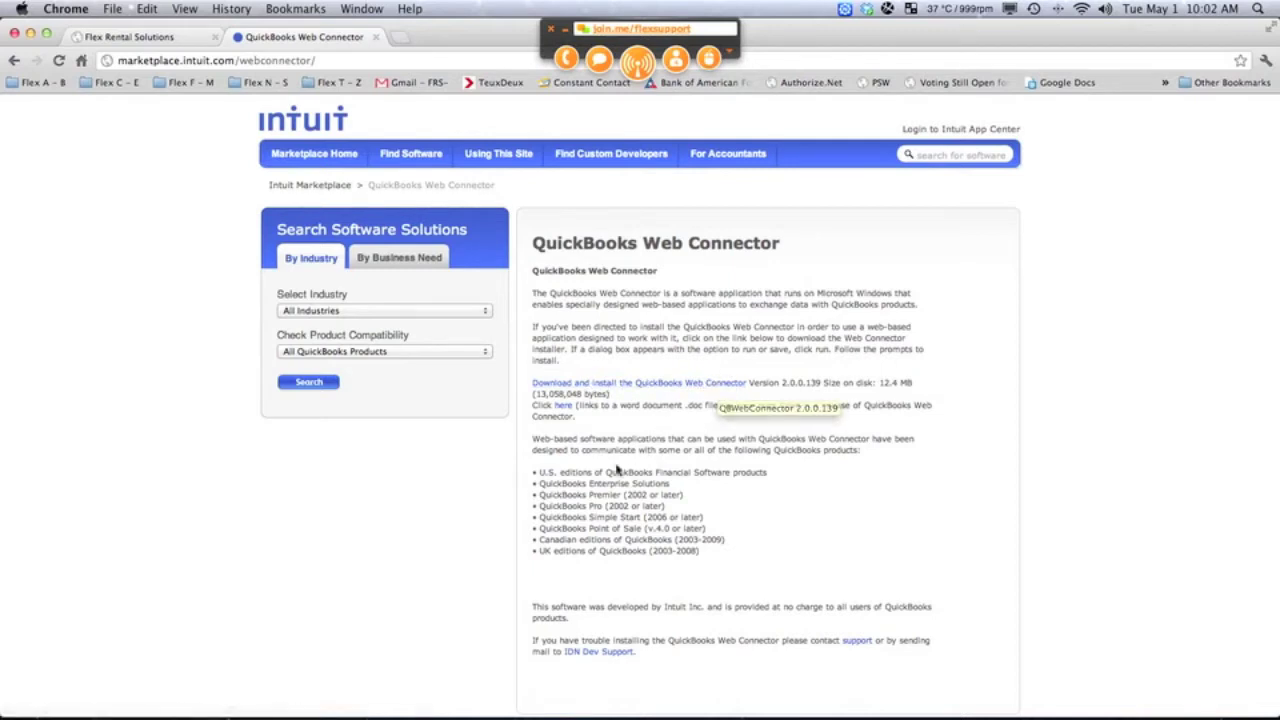
{"action": "left_click_drag", "start_coordinate": [533, 472], "coordinate": [779, 551]}
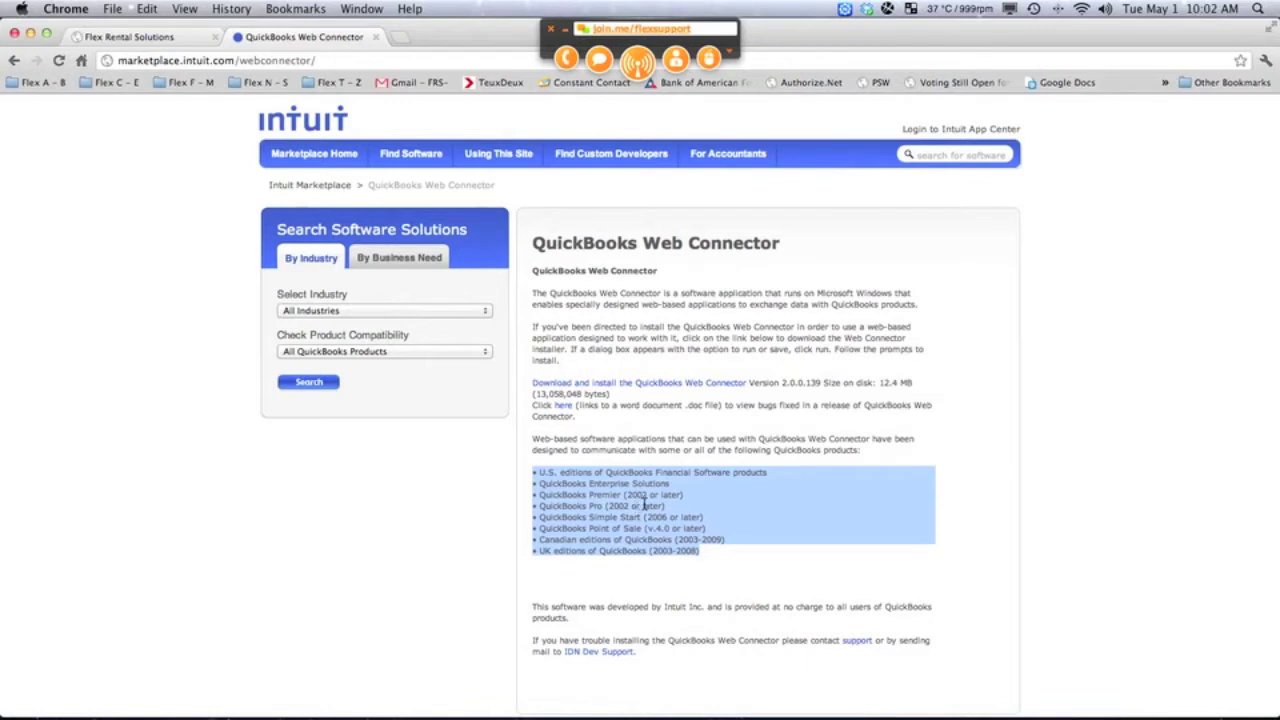
{"action": "left_click", "coordinate": [535, 548]}
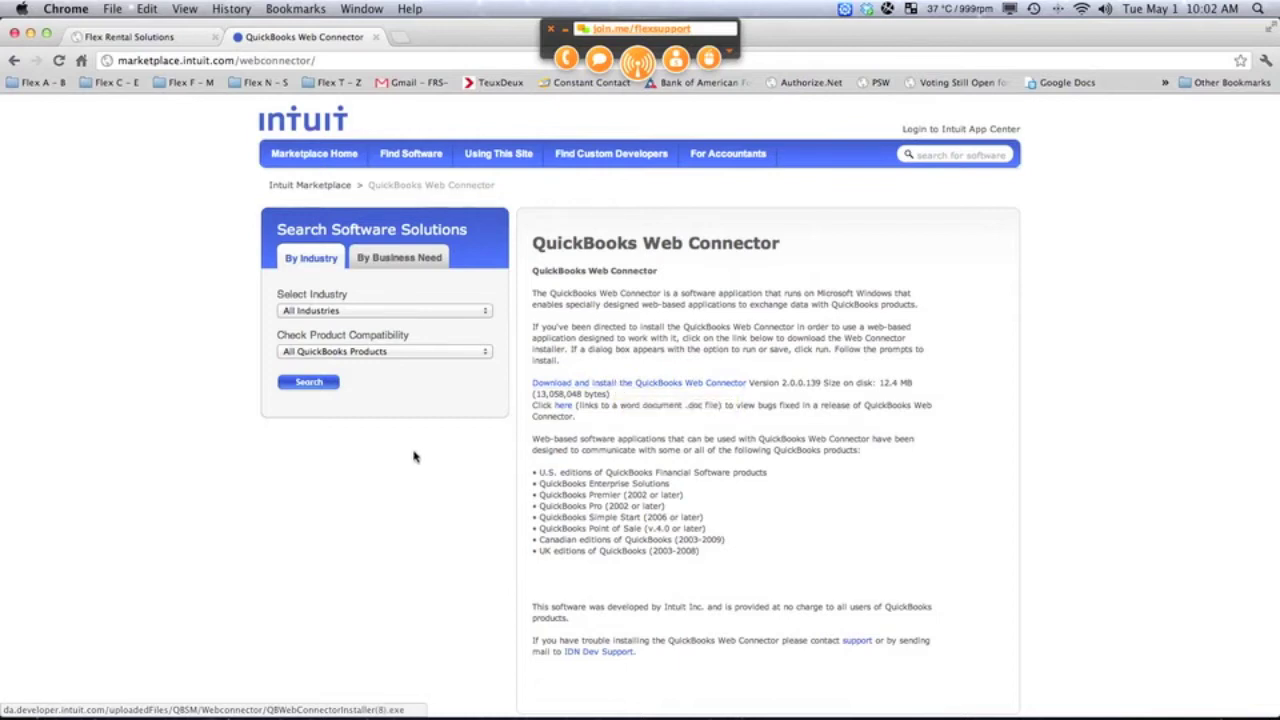
Step: Locate the QB Web Connector file download in Flex Rental Solutions, and switch to the remote desktop's Web Connector entry Flex Rental Solutions - QA
{"action": "left_click", "coordinate": [194, 41]}
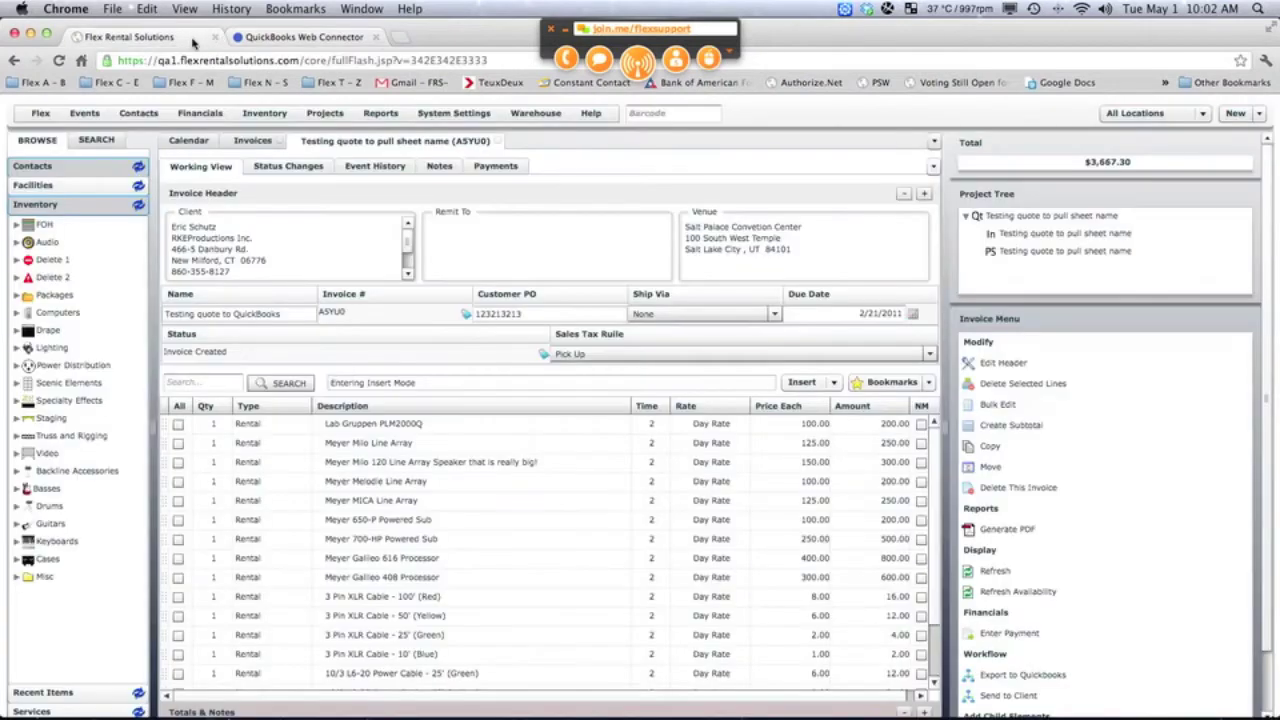
{"action": "left_click", "coordinate": [196, 116]}
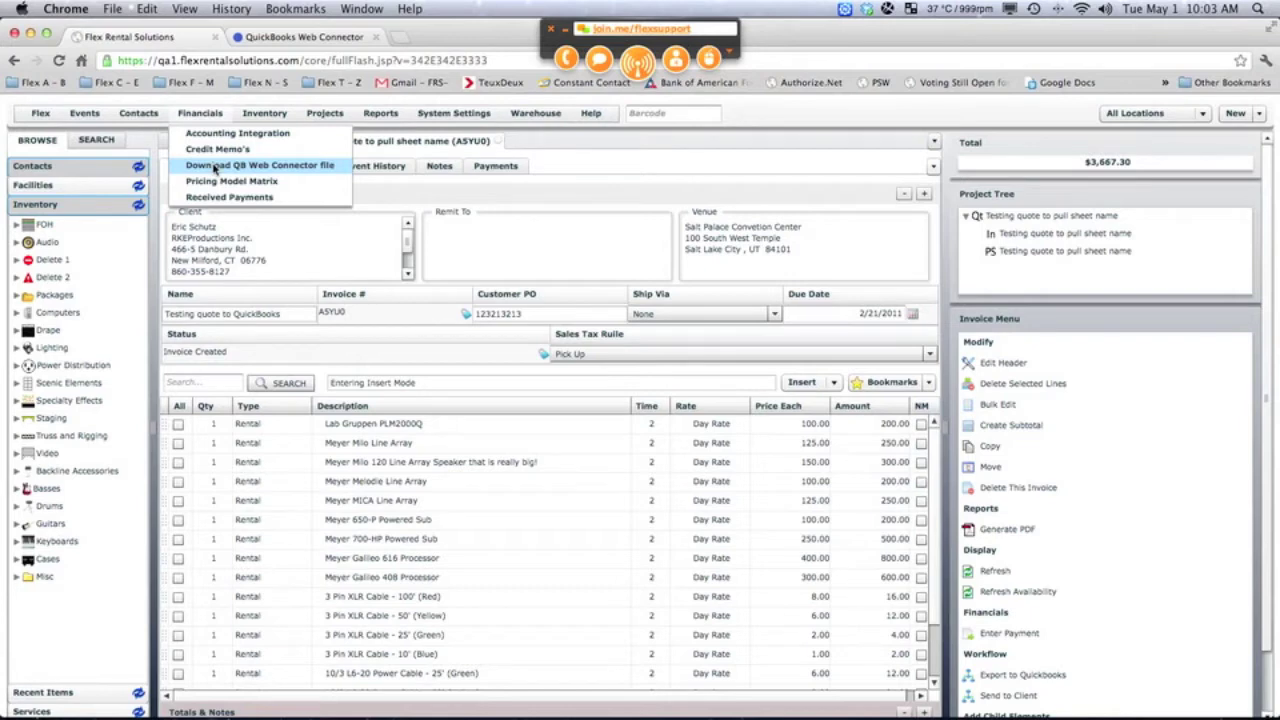
{"action": "mouse_move", "coordinate": [866, 686]}
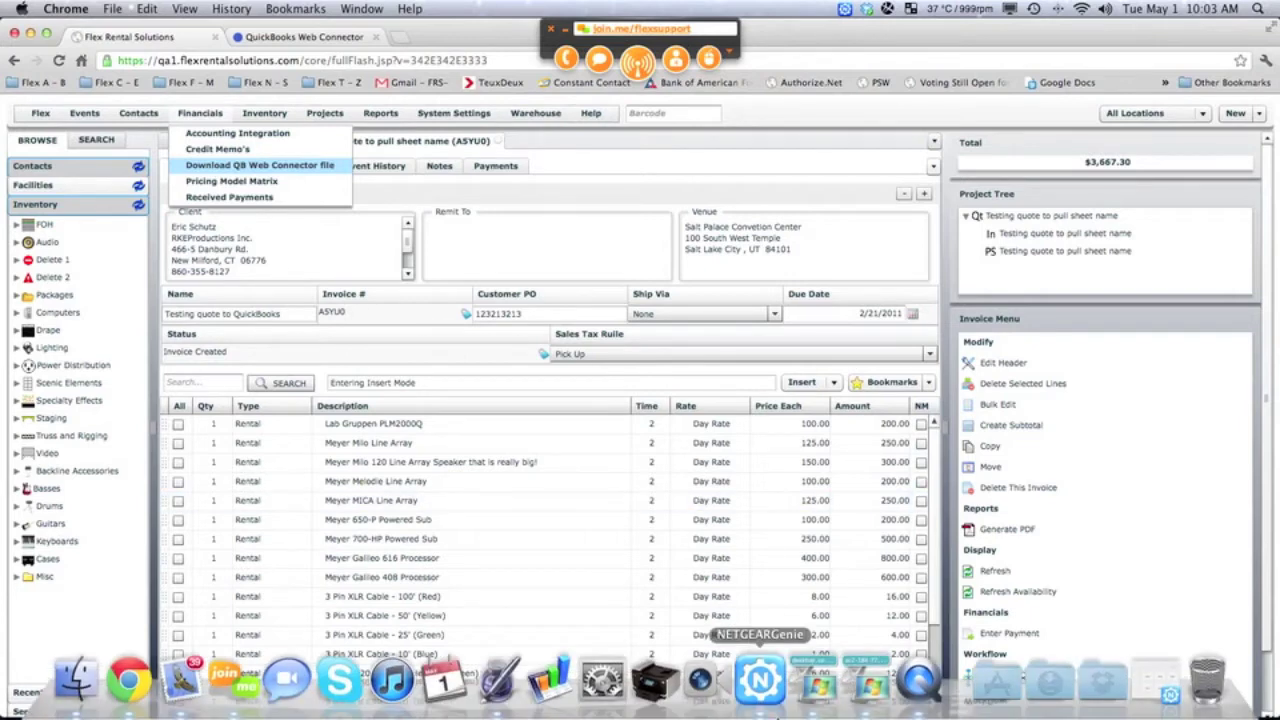
{"action": "left_click", "coordinate": [866, 686]}
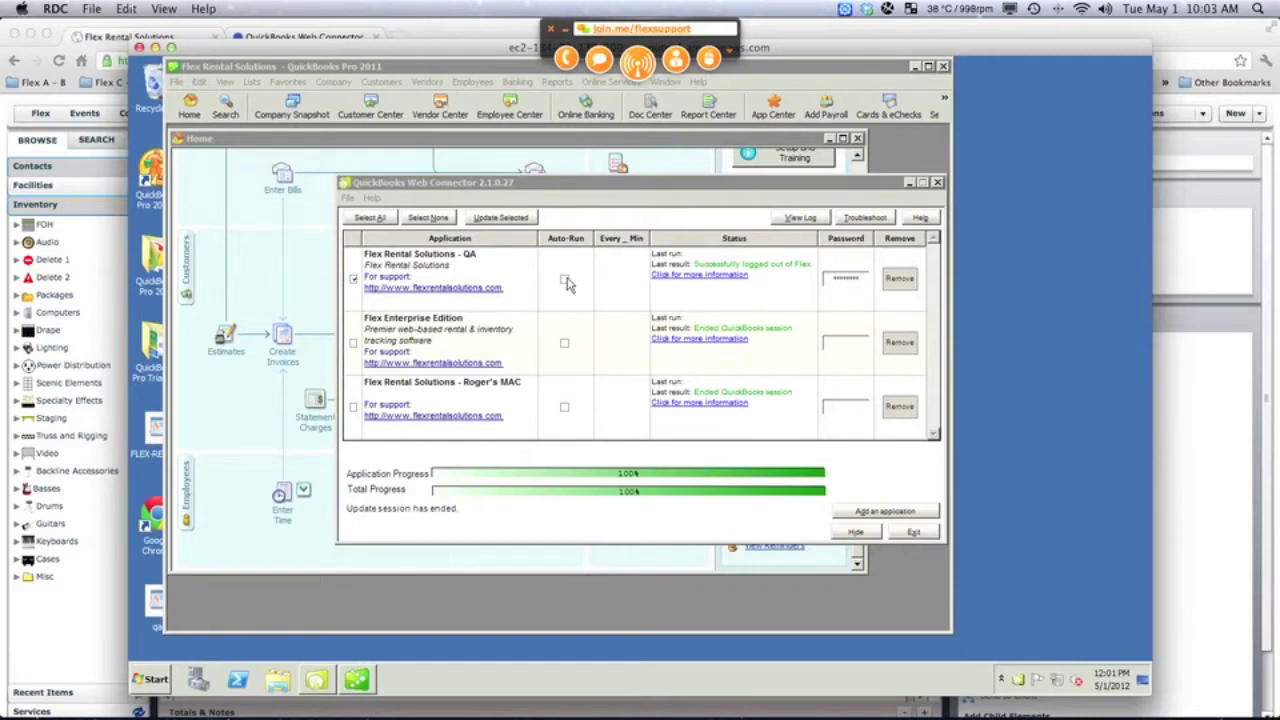
{"action": "left_click", "coordinate": [354, 281]}
Step: Switch back to Flex Rental Solutions in Chrome, and set the accounting integration's vendor name postfix to *
{"action": "left_click", "coordinate": [409, 33]}
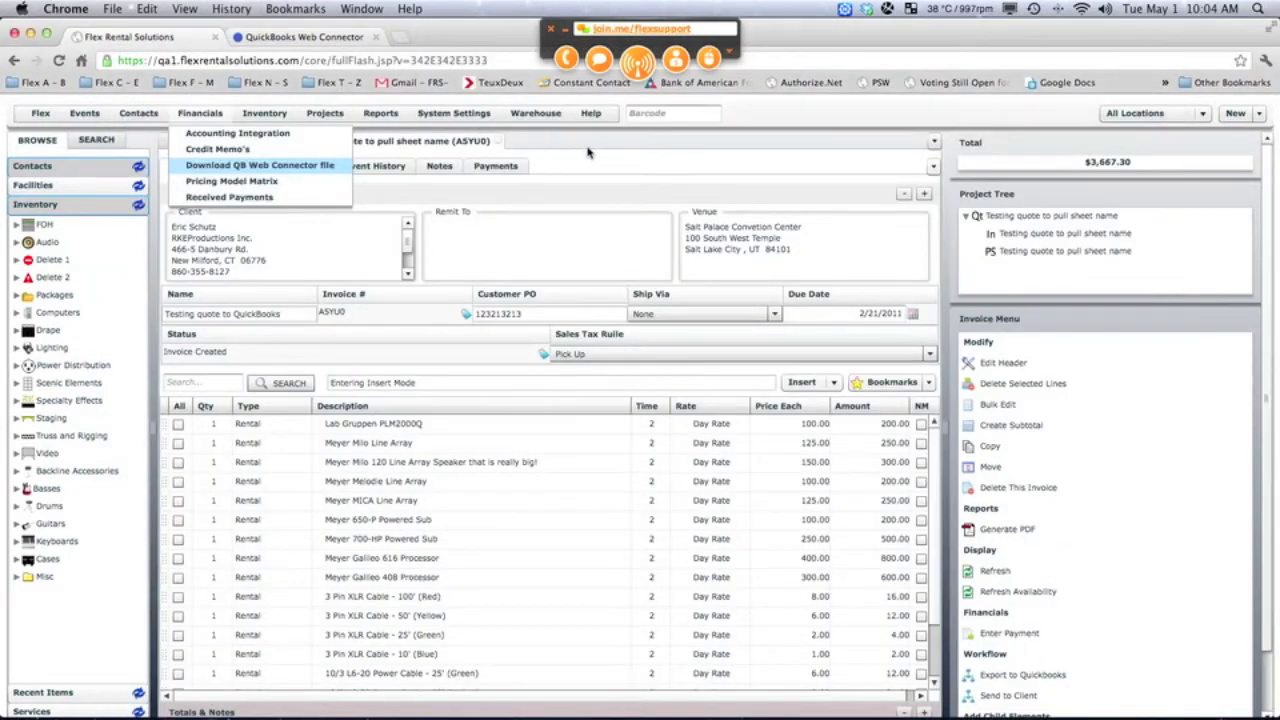
{"action": "left_click", "coordinate": [211, 134]}
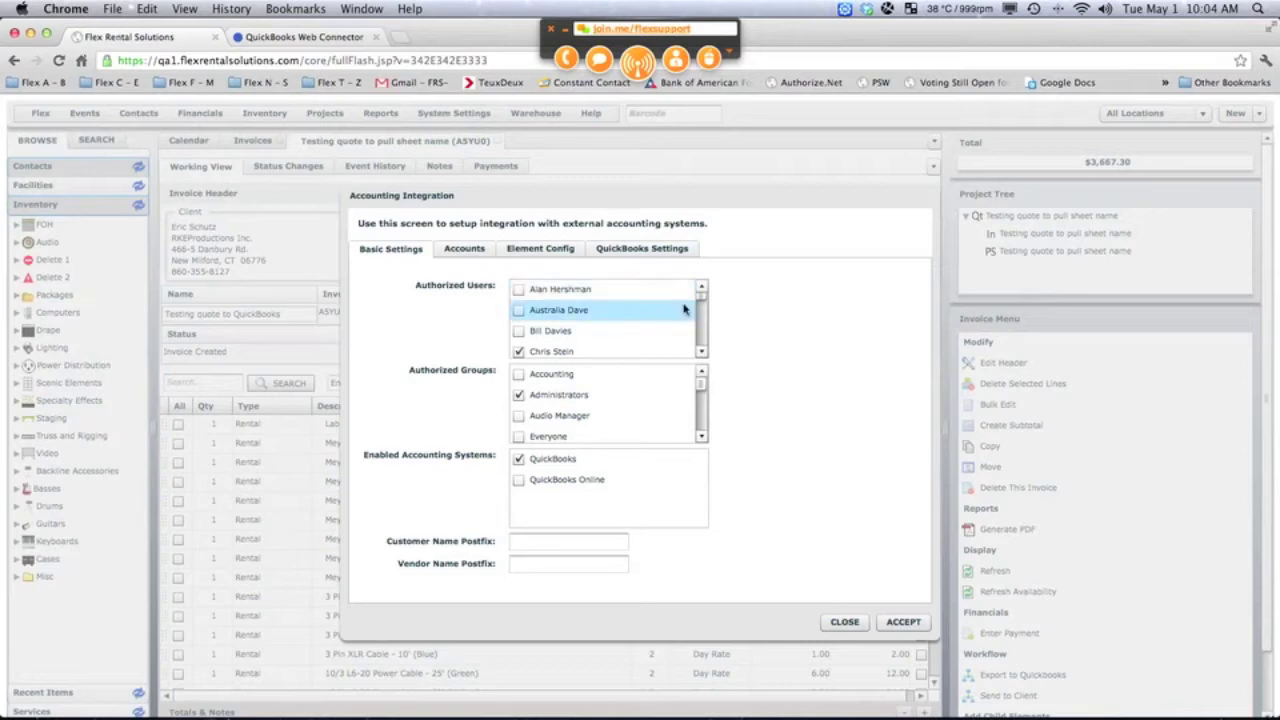
{"action": "scroll", "coordinate": [700, 309], "scroll_direction": "down", "scroll_amount": 3}
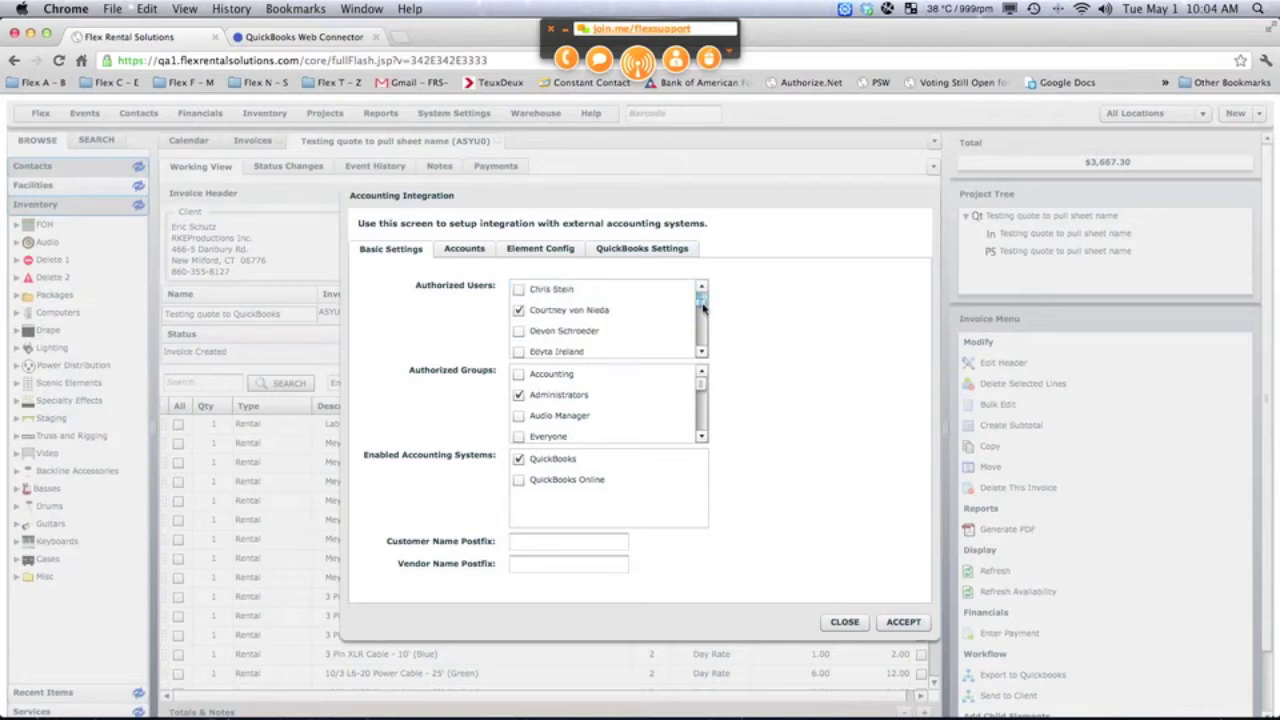
{"action": "scroll", "coordinate": [700, 309], "scroll_direction": "down", "scroll_amount": 5}
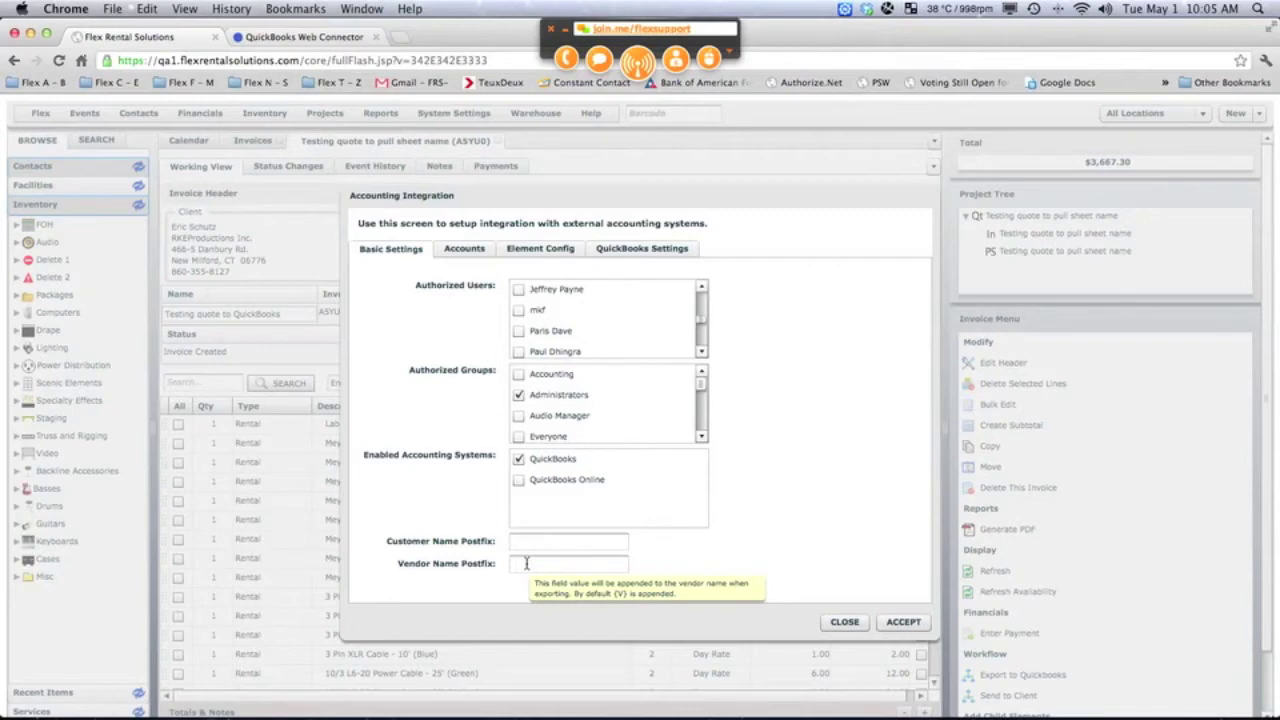
{"action": "left_click", "coordinate": [526, 564]}
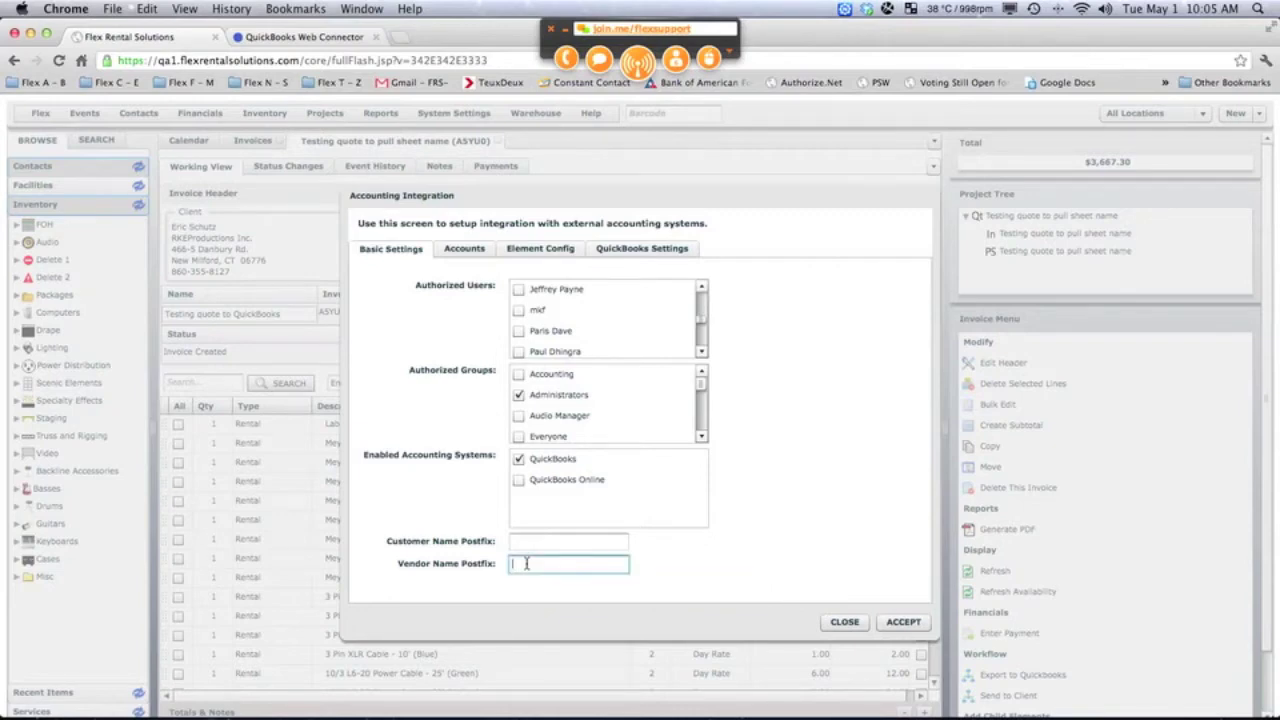
{"action": "type", "text": "*"}
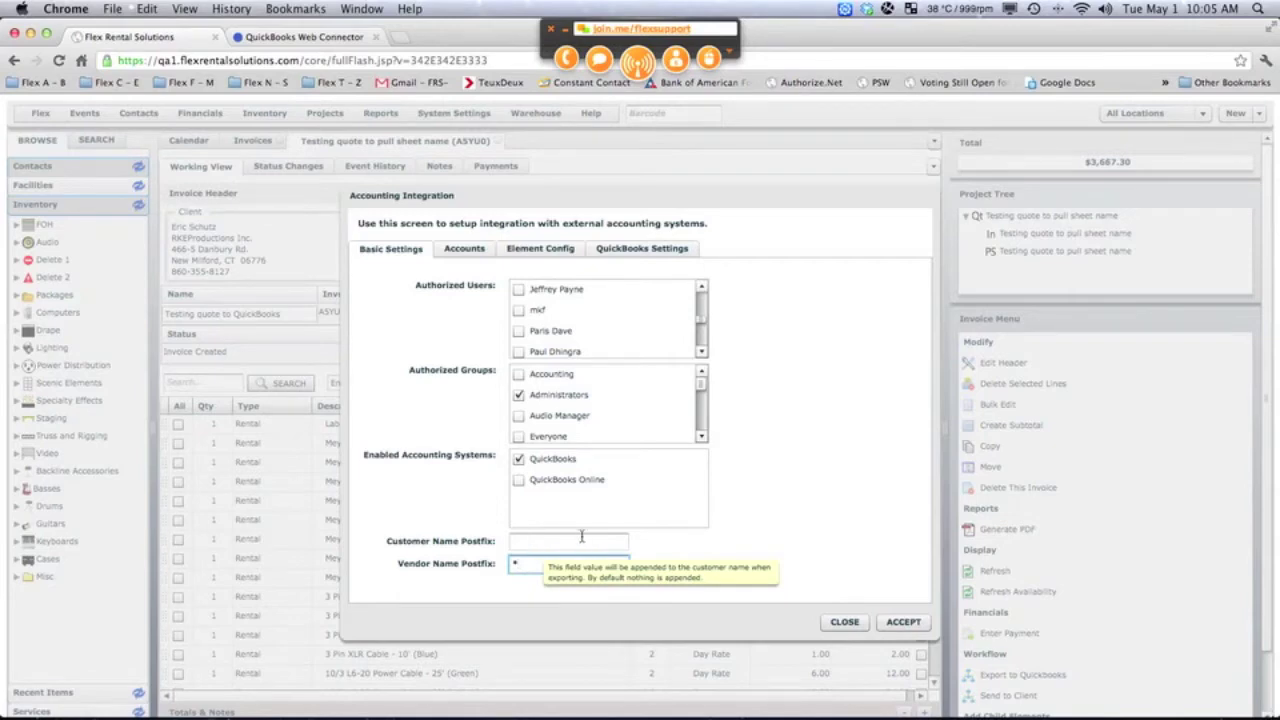
Step: Set the sales account of the Rental resource type to 40-00005 in the accounting integration
{"action": "left_click", "coordinate": [464, 252]}
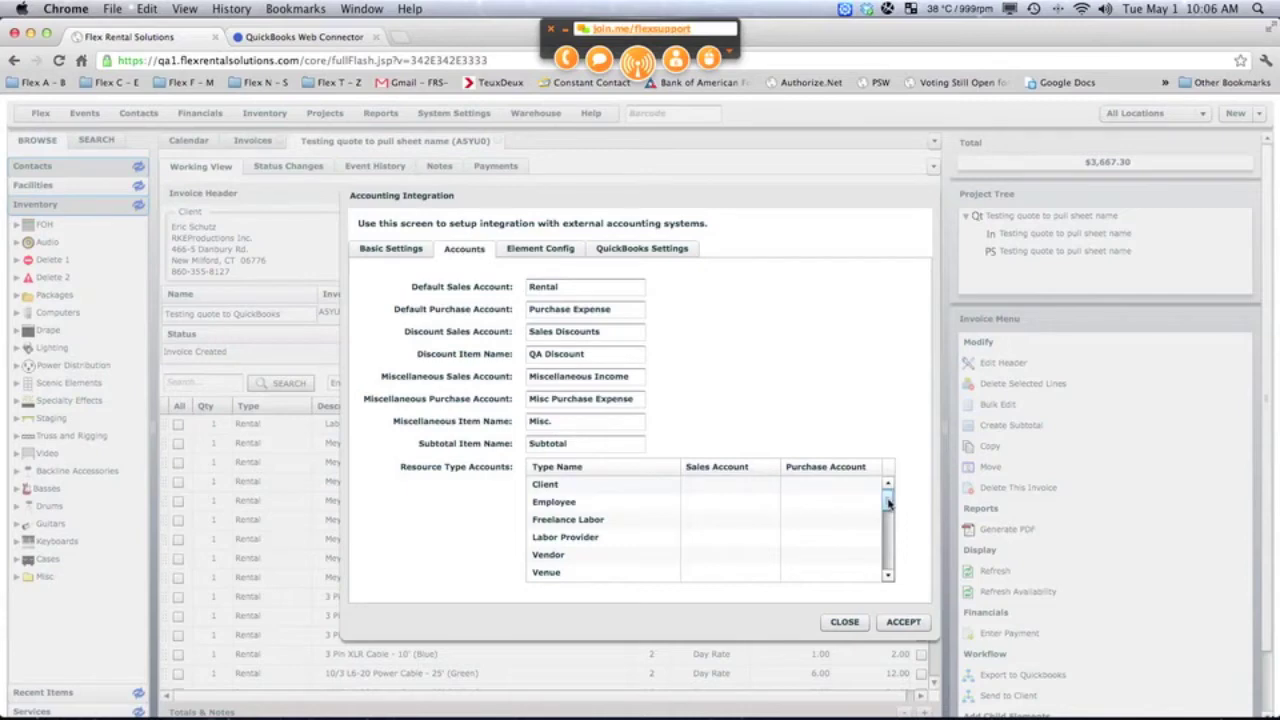
{"action": "left_click_drag", "start_coordinate": [888, 505], "coordinate": [885, 520]}
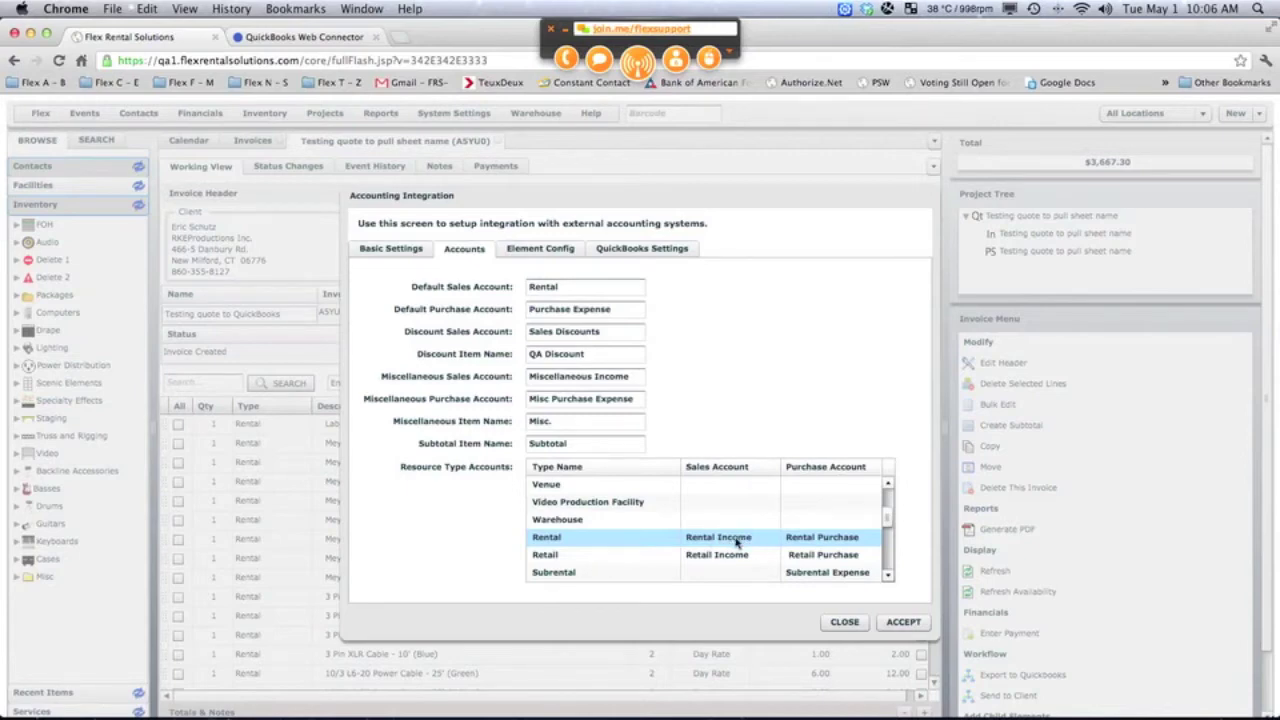
{"action": "left_click", "coordinate": [737, 540]}
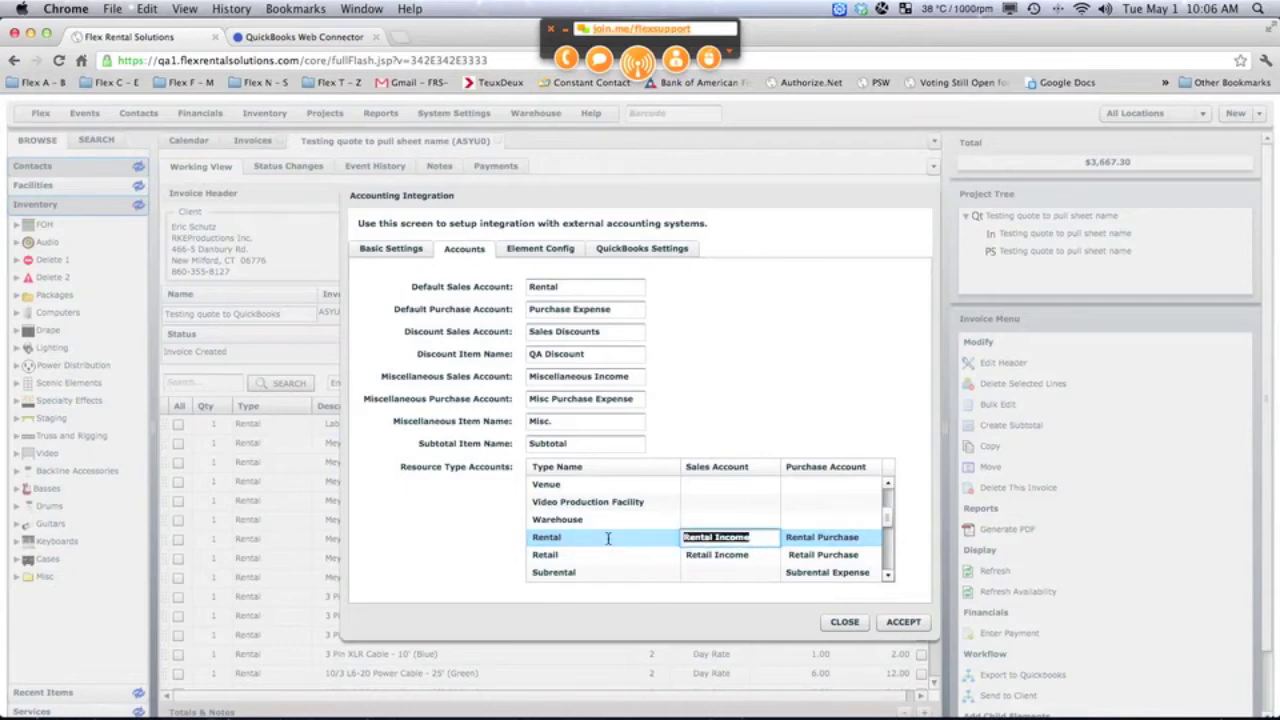
{"action": "type", "text": "40-00005"}
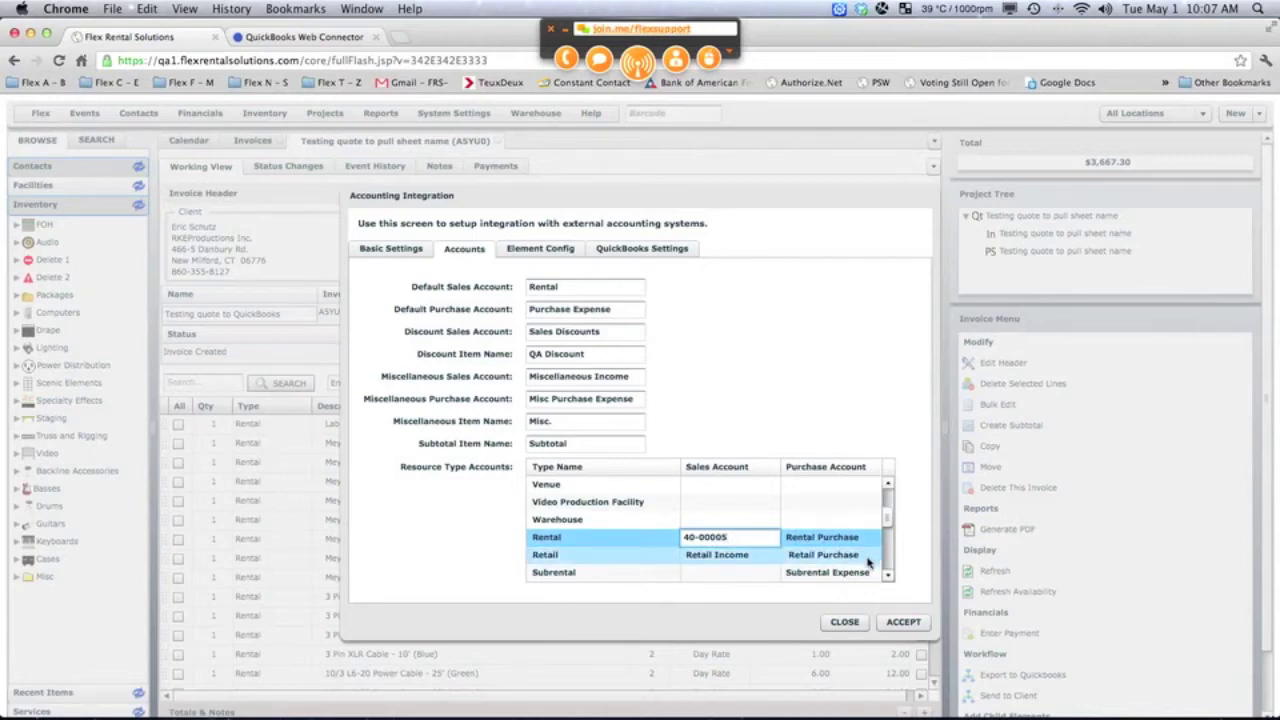
Step: Widen the Sales Account column of the resource type accounts so the full Labor and Show Expense account names fit
{"action": "scroll", "coordinate": [894, 578], "scroll_direction": "down", "scroll_amount": 5}
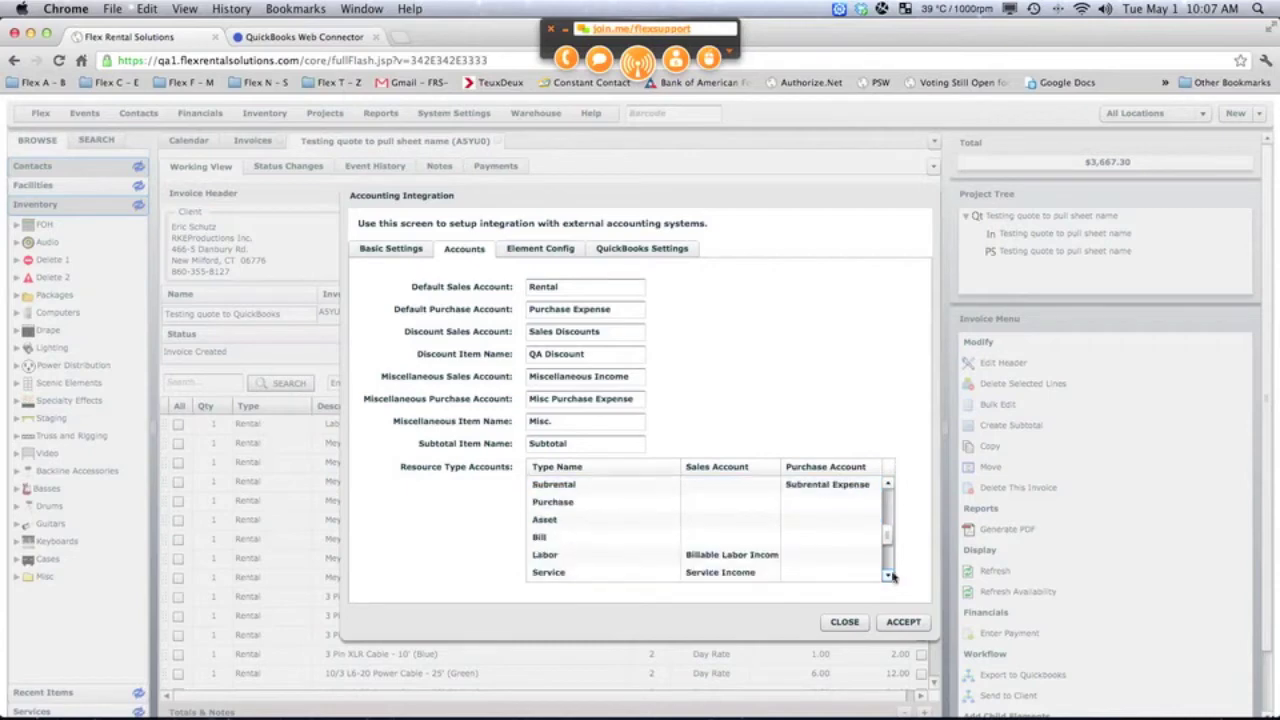
{"action": "left_click", "coordinate": [888, 575]}
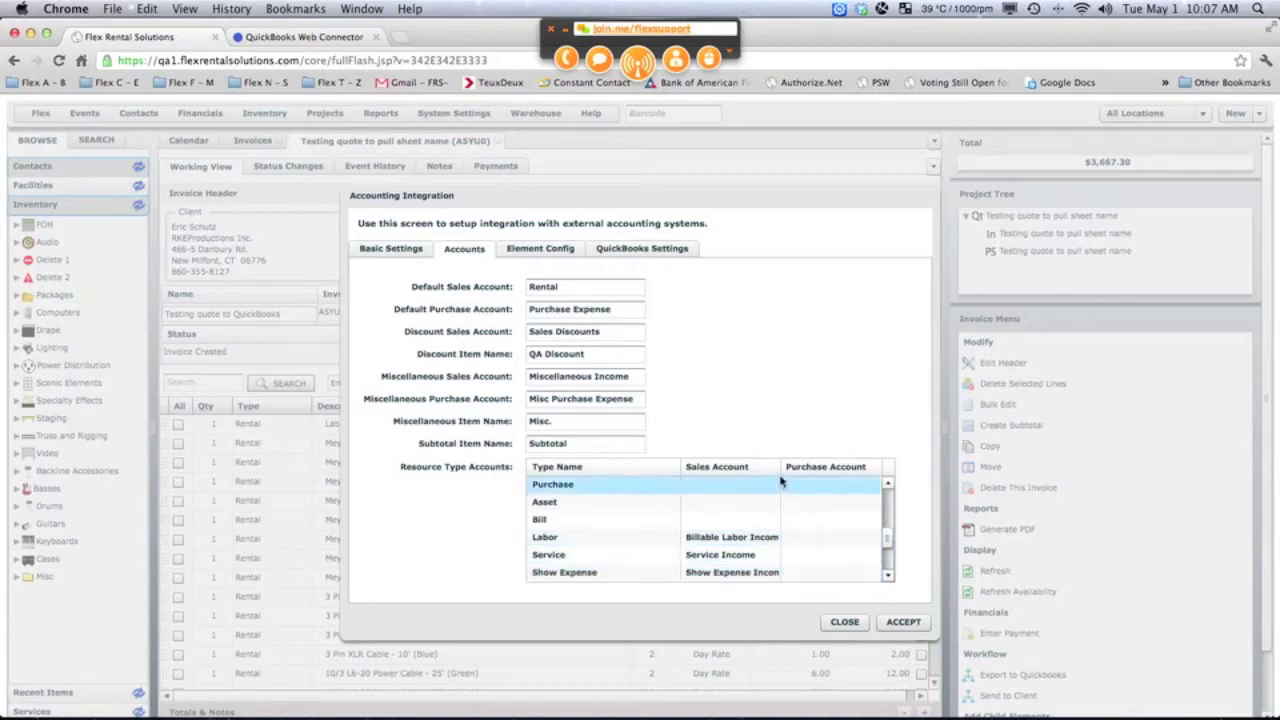
{"action": "left_click_drag", "start_coordinate": [781, 471], "coordinate": [803, 476]}
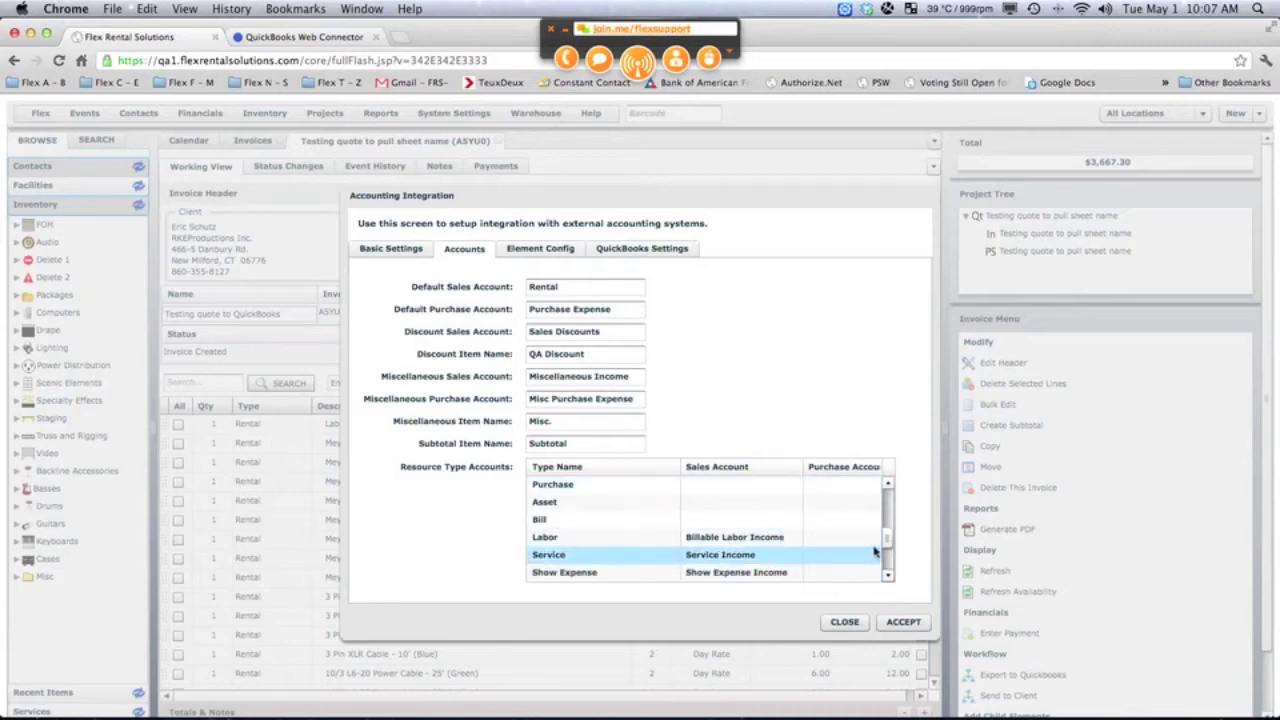
{"action": "left_click_drag", "start_coordinate": [887, 540], "coordinate": [887, 510]}
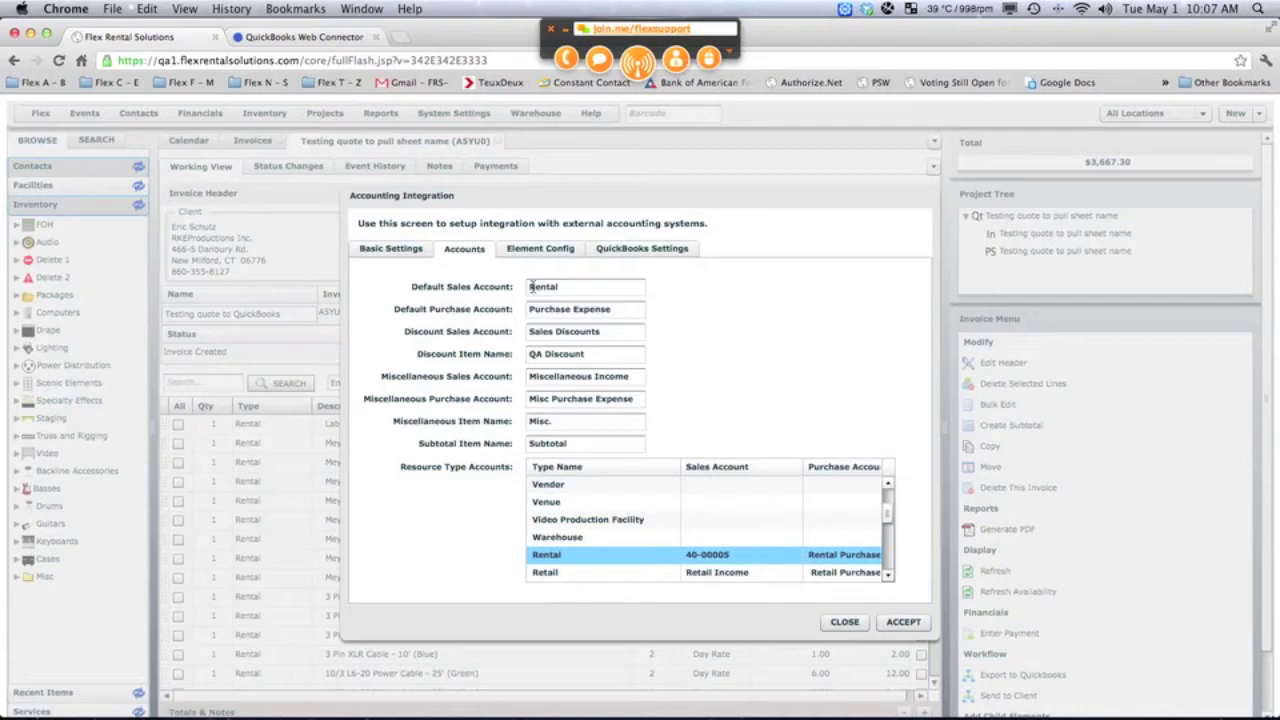
Step: Examine the default sales account, default purchase account and discount sales account names
{"action": "left_click_drag", "start_coordinate": [542, 286], "coordinate": [571, 288]}
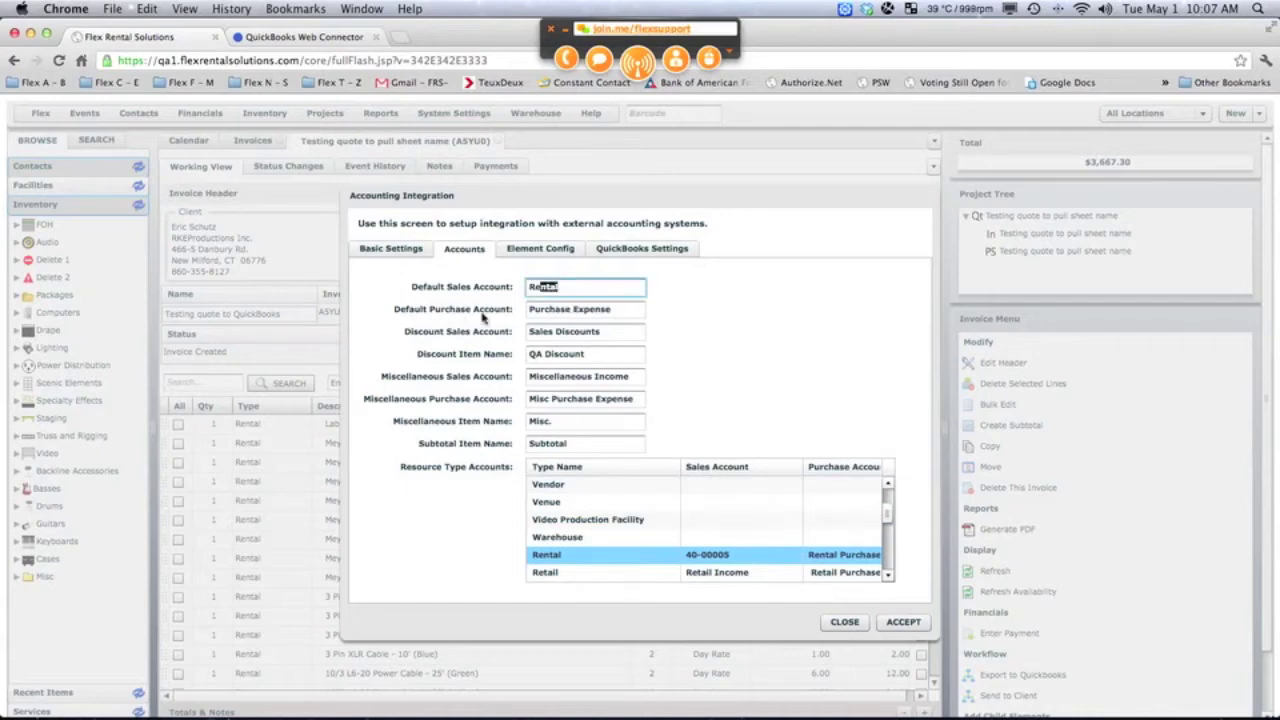
{"action": "left_click_drag", "start_coordinate": [528, 310], "coordinate": [620, 312]}
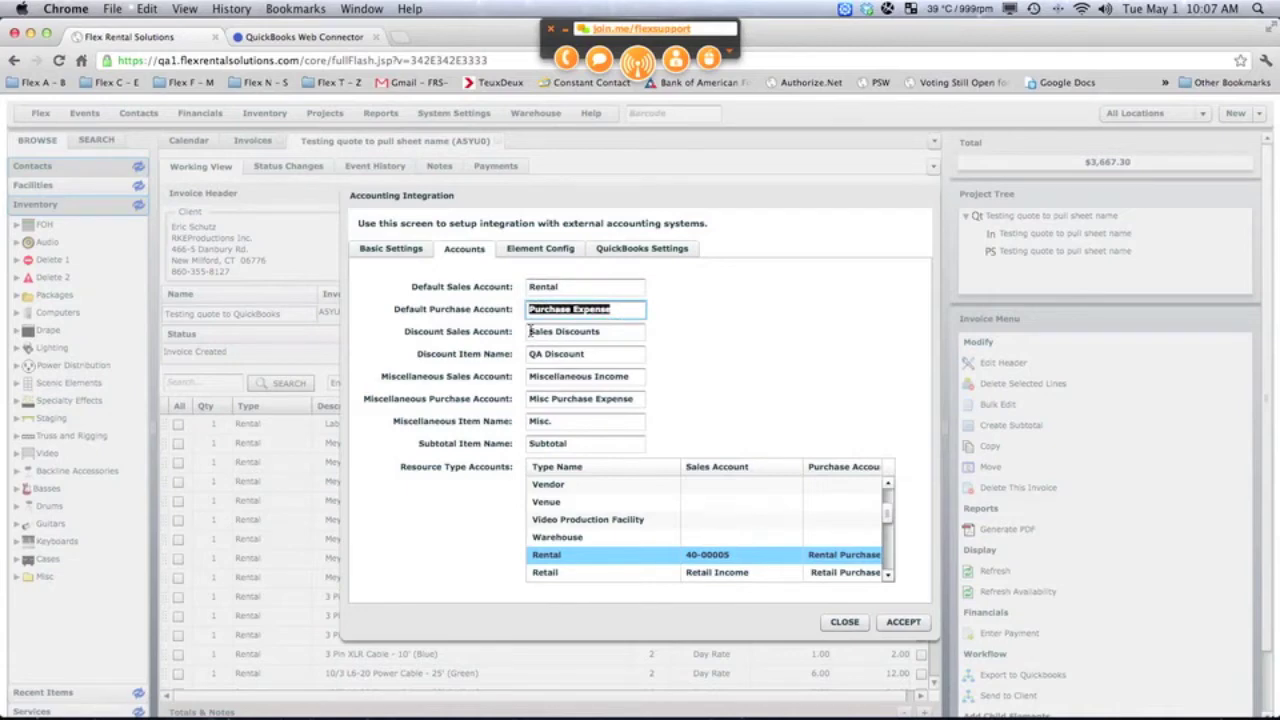
{"action": "key", "text": "Tab"}
{"action": "left_click_drag", "start_coordinate": [531, 331], "coordinate": [614, 332]}
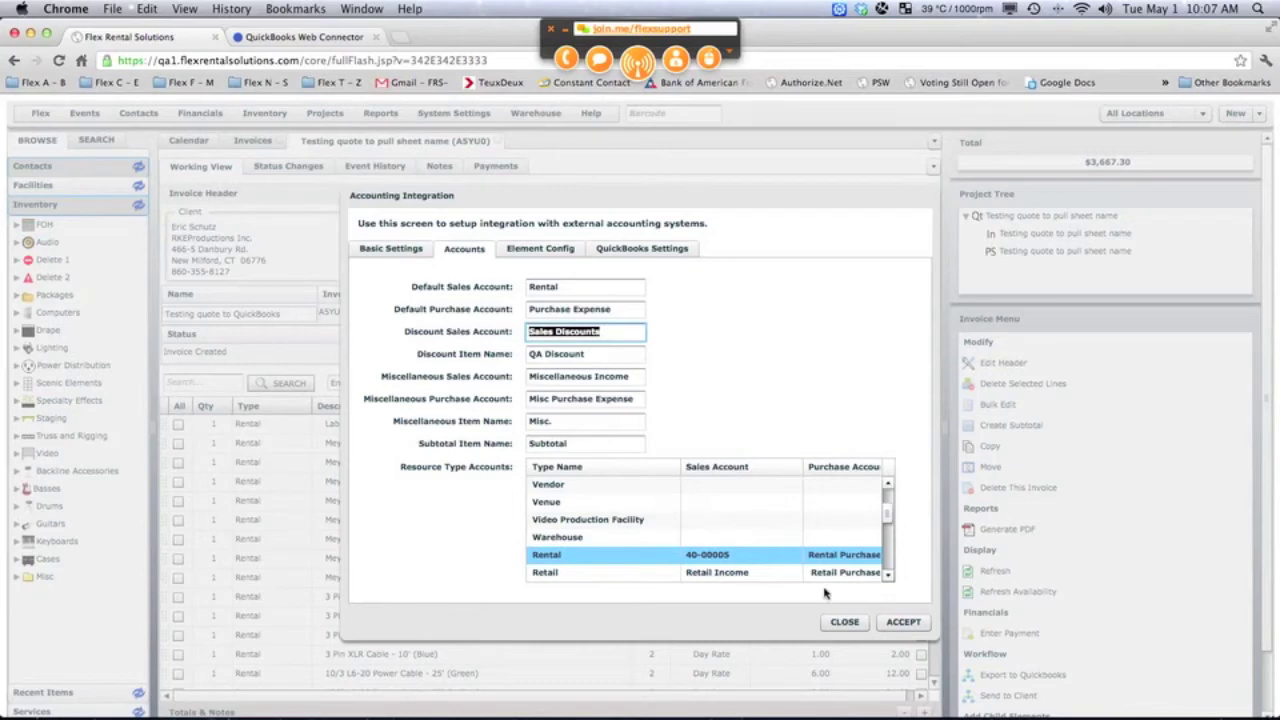
Step: Select invoice as the push type for the Invoice definition in the financial element configuration
{"action": "left_click", "coordinate": [566, 253]}
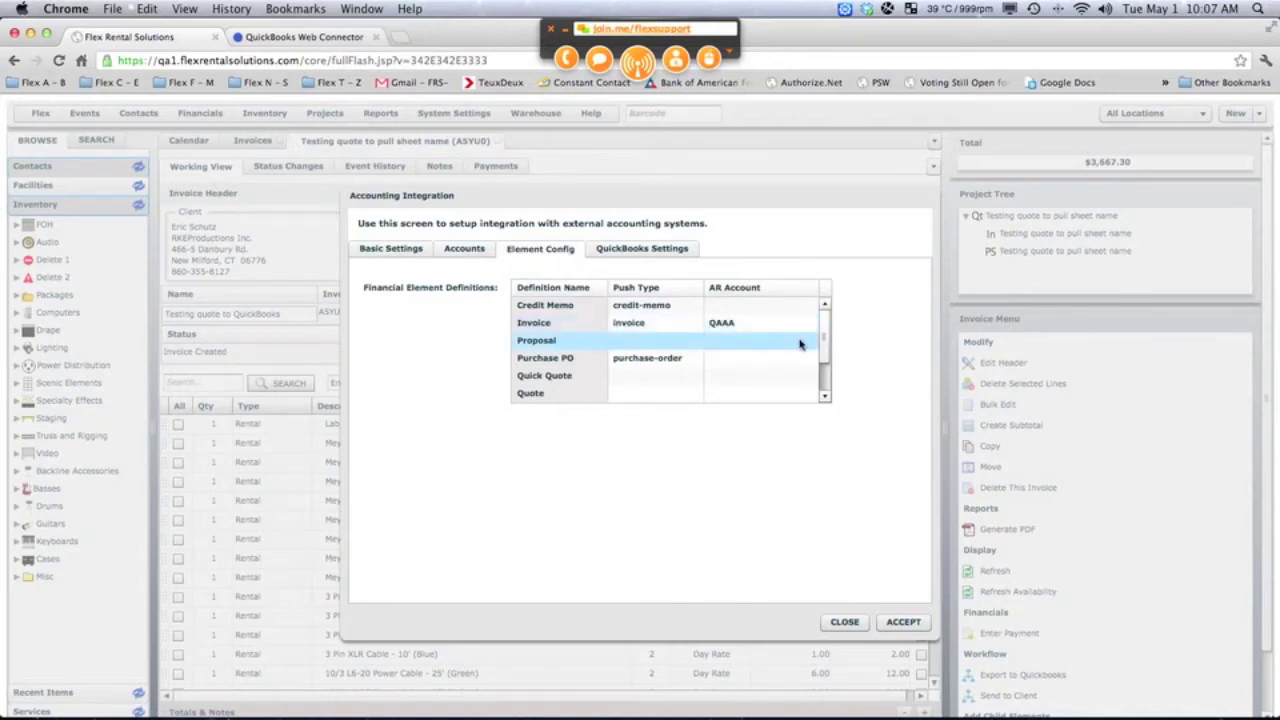
{"action": "mouse_move", "coordinate": [822, 345]}
{"action": "left_mouse_down"}
{"action": "mouse_move", "coordinate": [822, 373]}
{"action": "mouse_move", "coordinate": [822, 328]}
{"action": "left_mouse_up"}
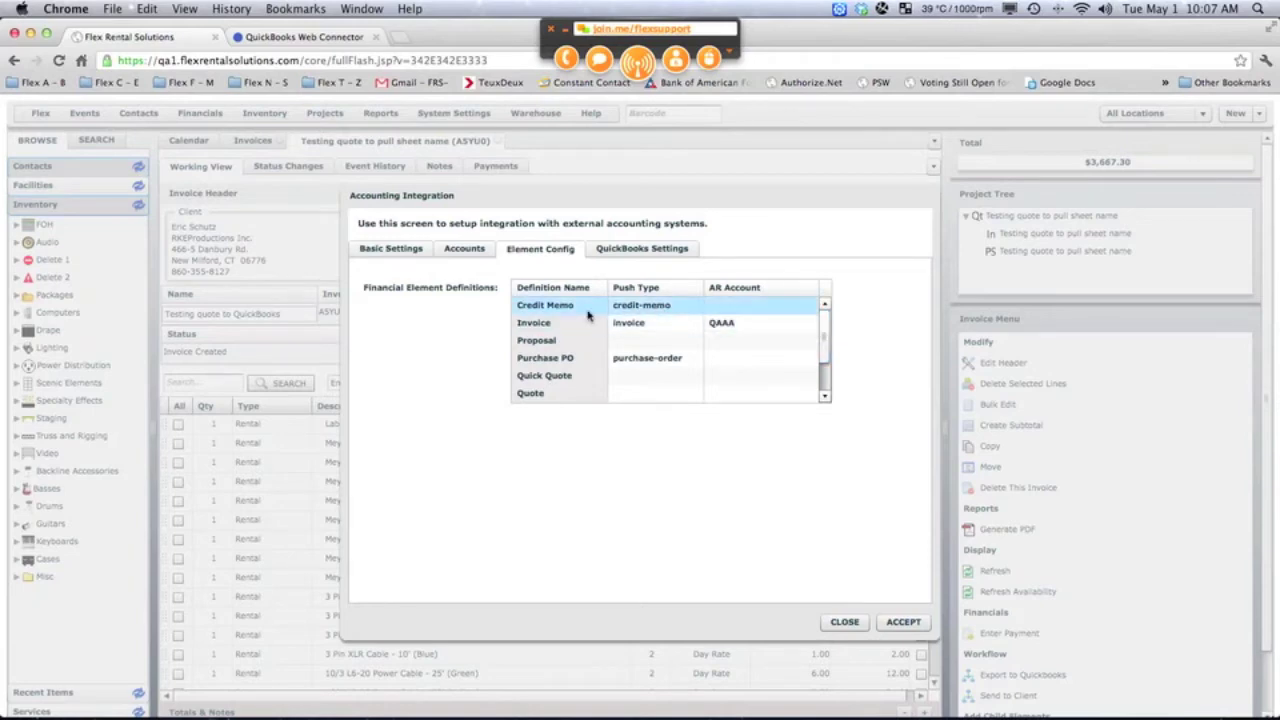
{"action": "left_click", "coordinate": [826, 373]}
{"action": "scroll", "coordinate": [825, 385], "scroll_direction": "down", "scroll_amount": 2}
{"action": "scroll", "coordinate": [826, 395], "scroll_direction": "up", "scroll_amount": 3}
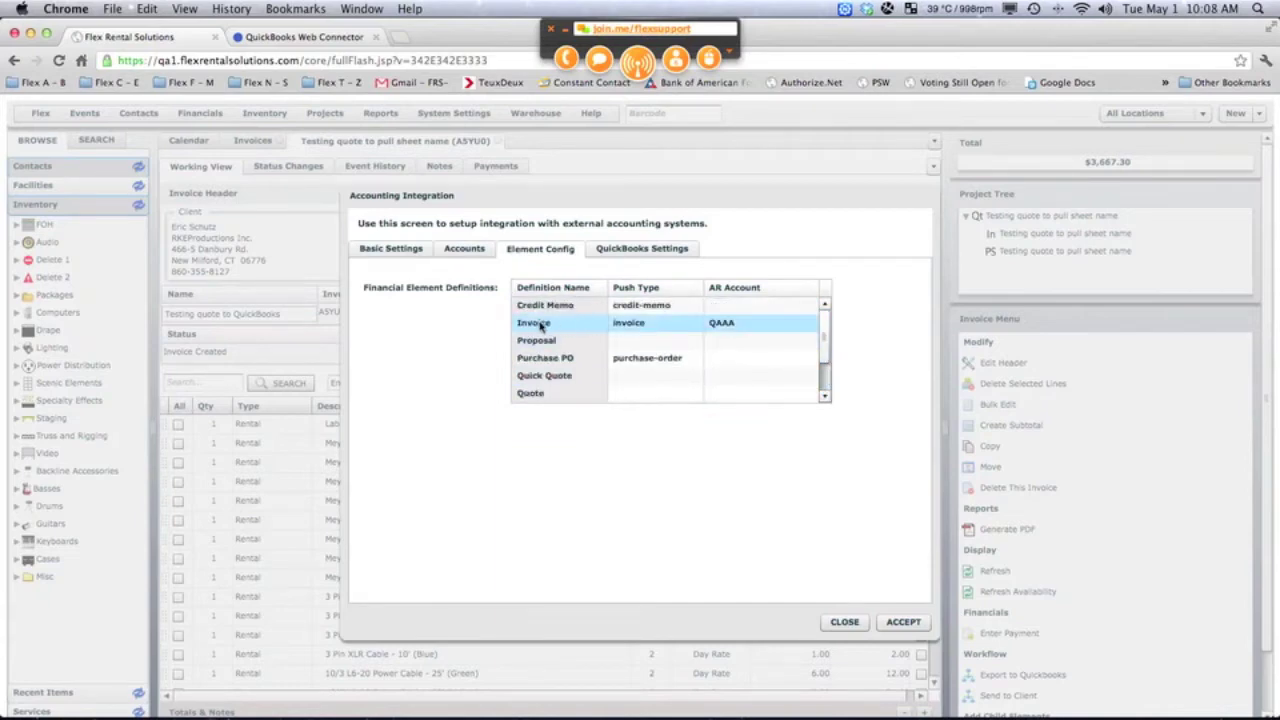
{"action": "left_click", "coordinate": [647, 327]}
{"action": "left_click", "coordinate": [647, 327]}
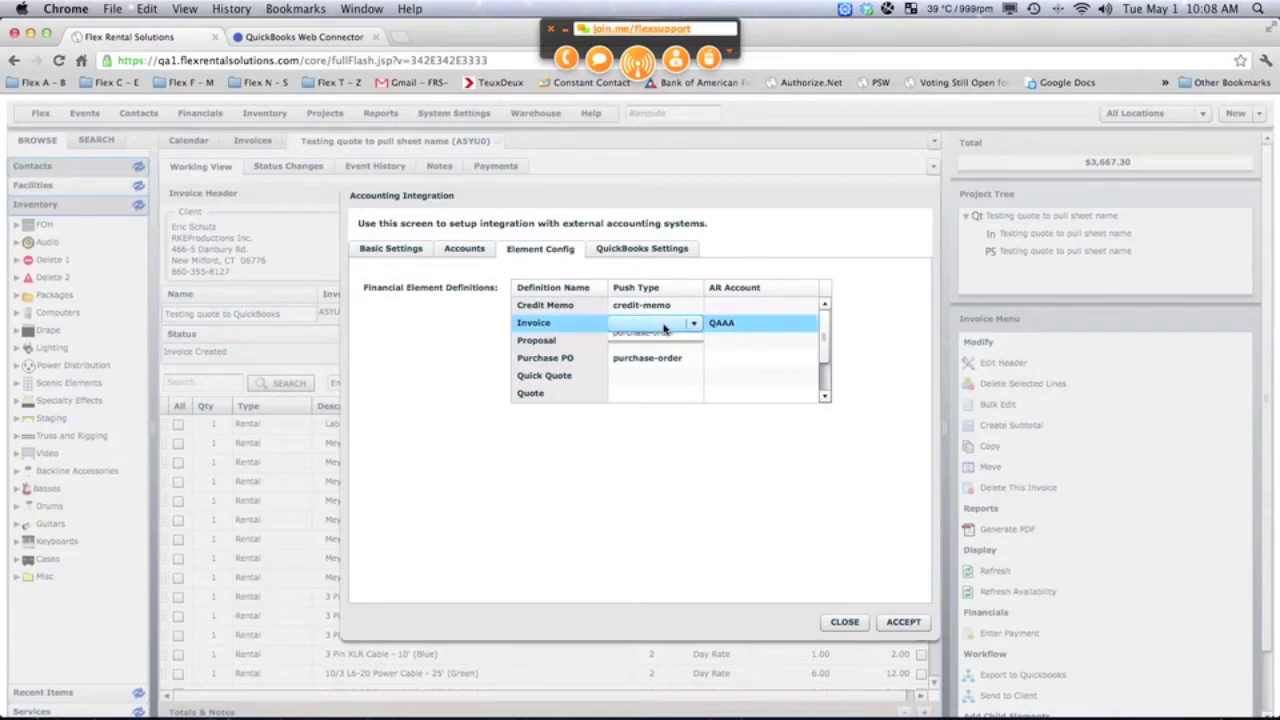
{"action": "left_click", "coordinate": [647, 327]}
{"action": "left_click", "coordinate": [648, 343]}
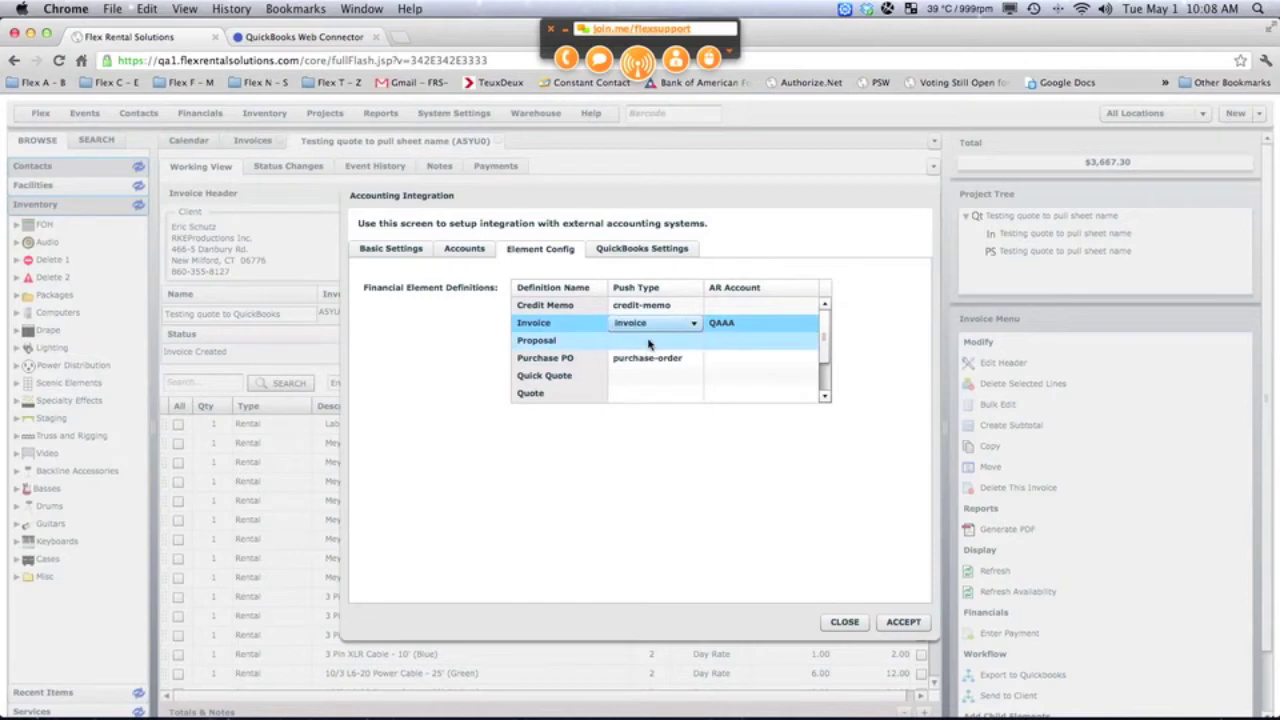
Step: Inspect the push types available for the Quote definition without assigning one
{"action": "left_click", "coordinate": [825, 342]}
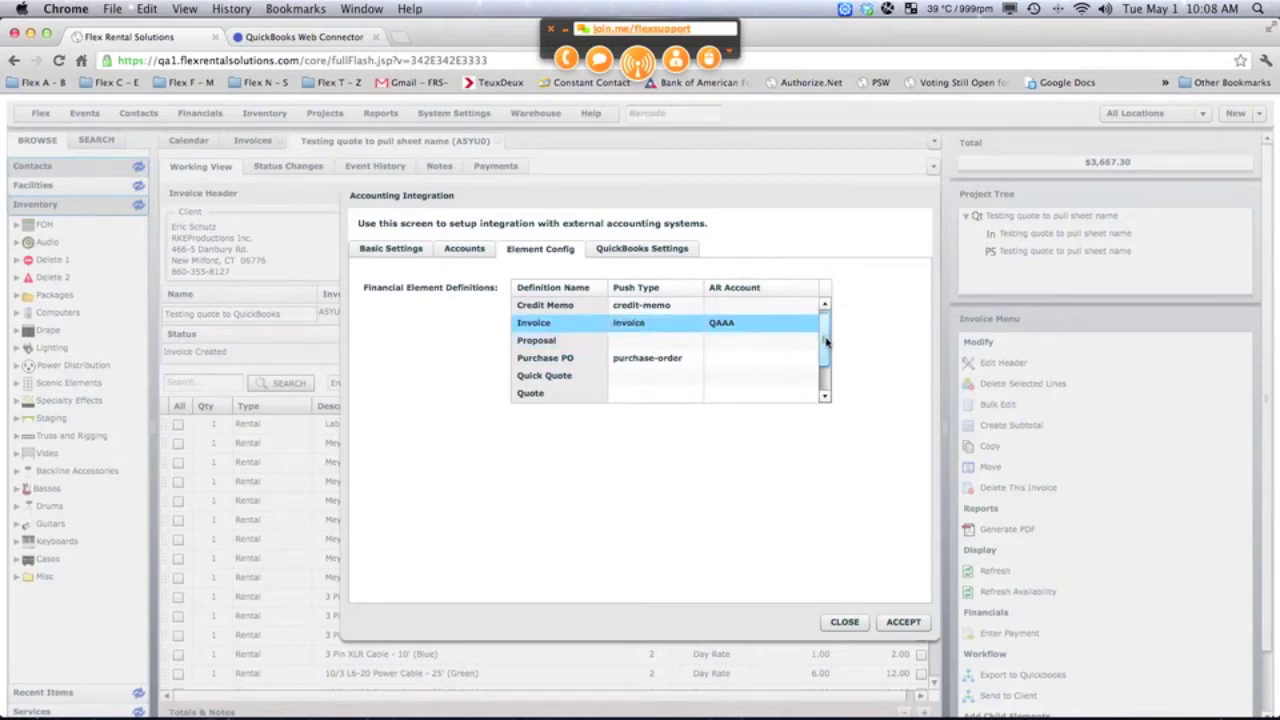
{"action": "scroll", "coordinate": [825, 342], "scroll_direction": "down", "scroll_amount": 1}
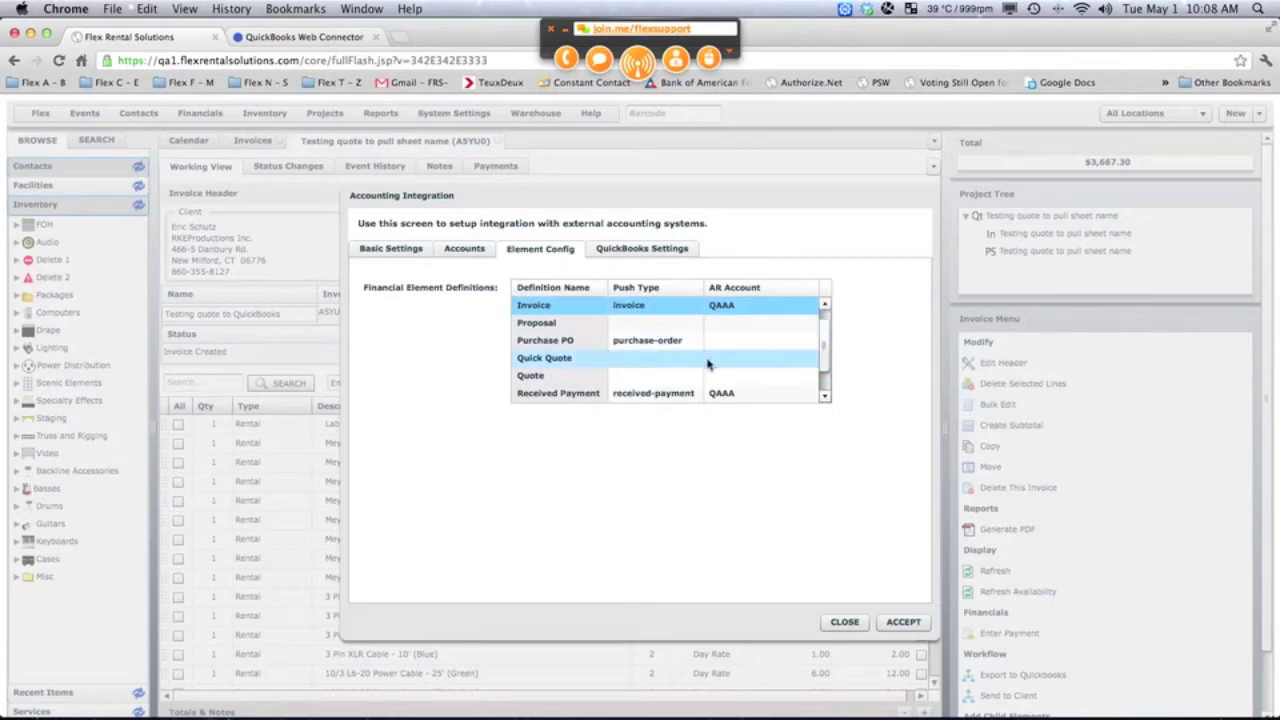
{"action": "left_click", "coordinate": [660, 376]}
{"action": "left_click", "coordinate": [660, 378]}
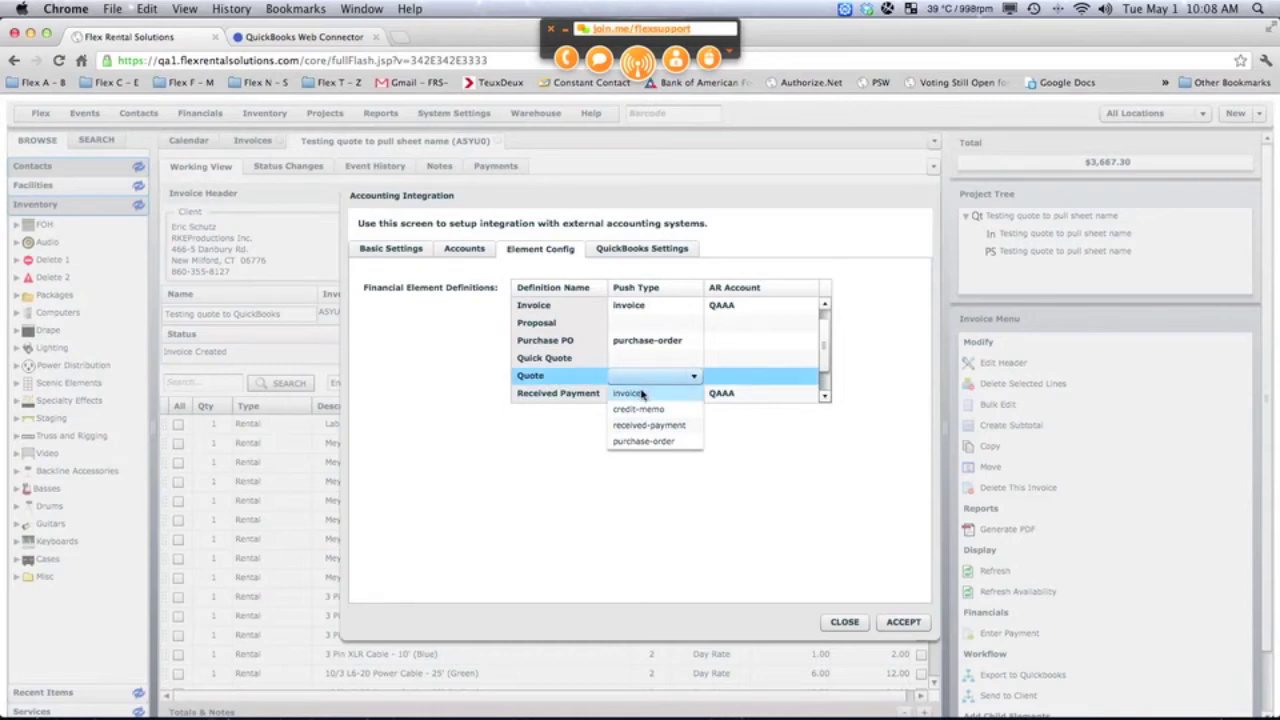
{"action": "left_click_drag", "start_coordinate": [828, 347], "coordinate": [831, 328]}
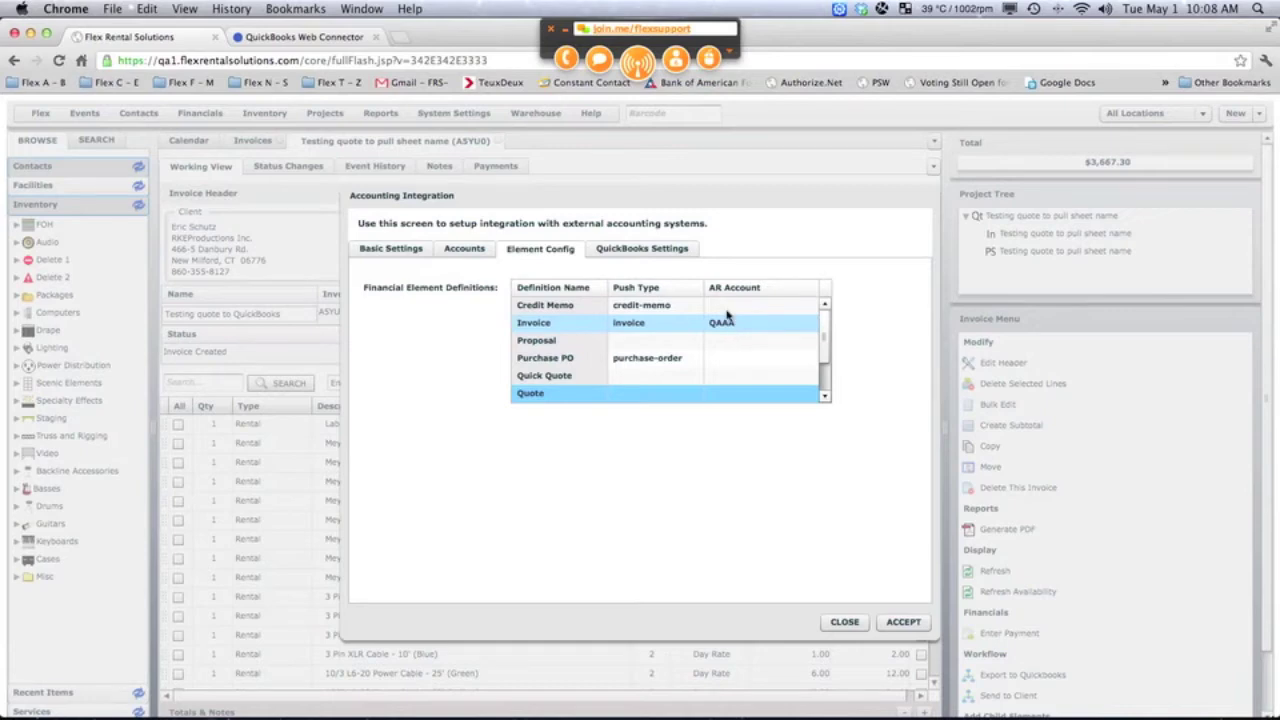
Step: Open the QuickBooks settings and inspect the available QuickBooks versions without changing the selection
{"action": "left_click", "coordinate": [651, 252]}
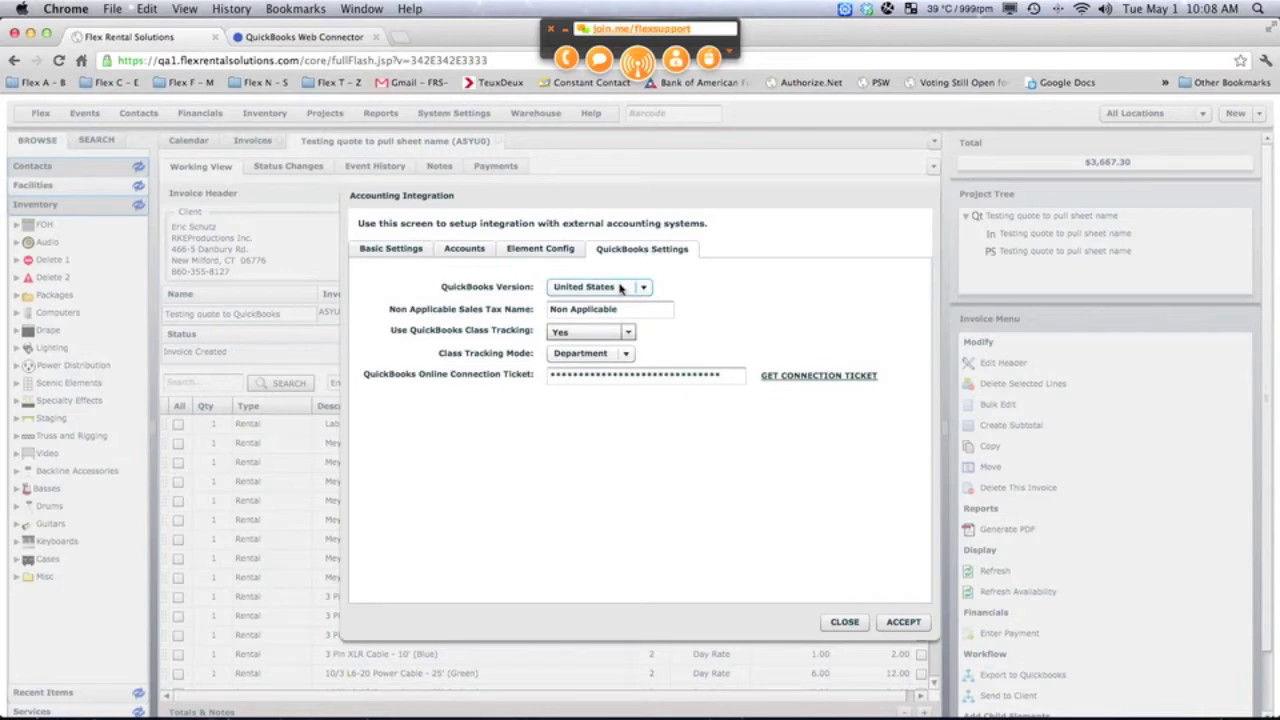
{"action": "left_click", "coordinate": [575, 288]}
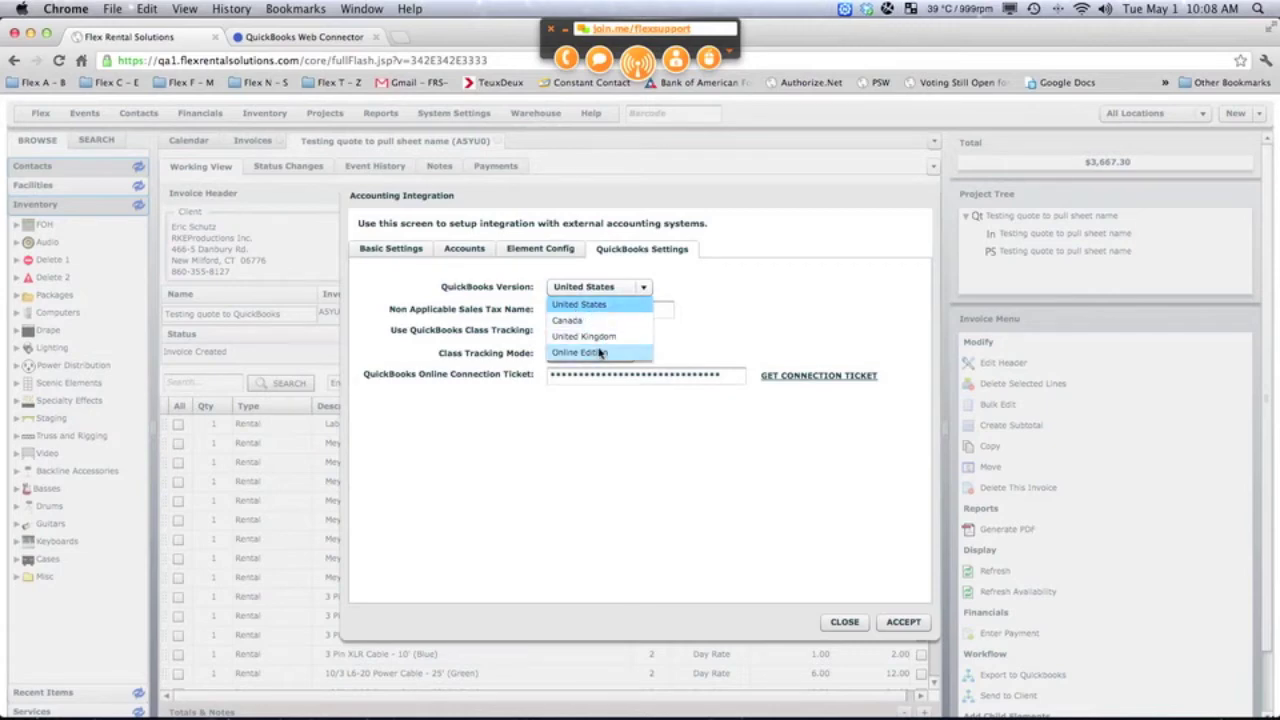
{"action": "left_click", "coordinate": [697, 338]}
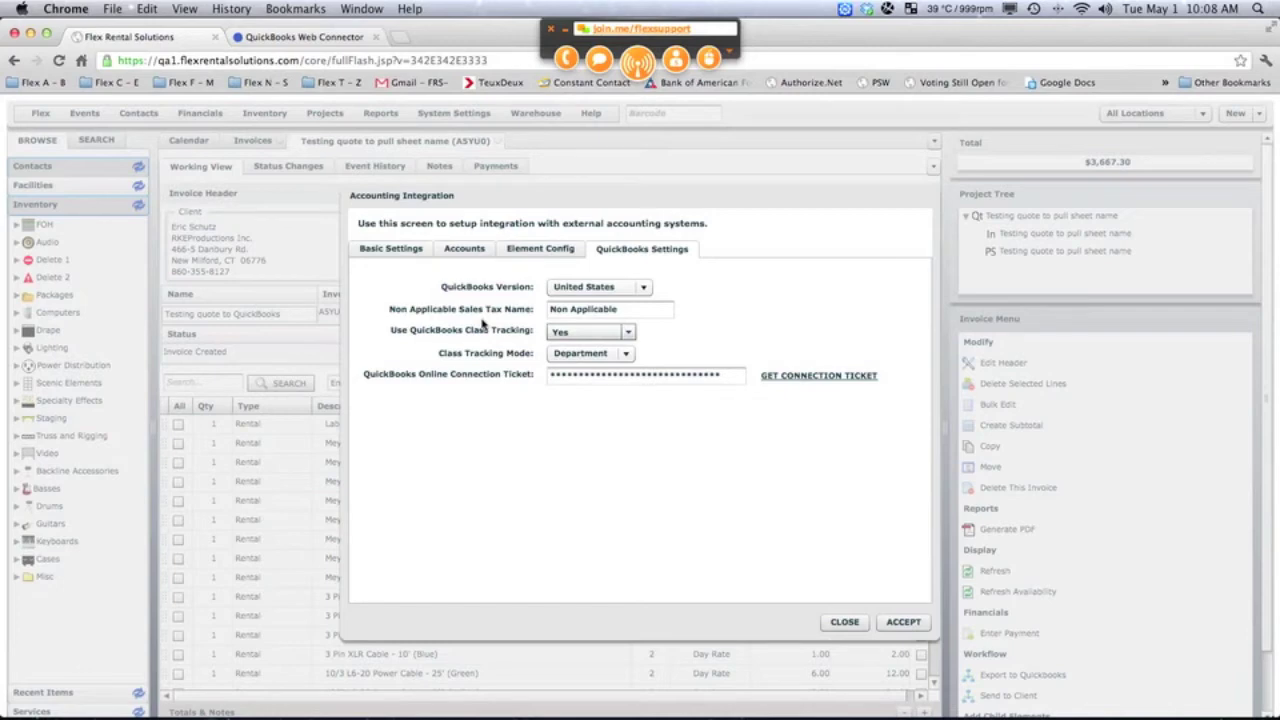
Step: Inspect the class tracking and tracking mode choices, keeping Yes and Department, and close the accounting integration settings
{"action": "mouse_move", "coordinate": [643, 321]}
{"action": "left_click", "coordinate": [620, 332]}
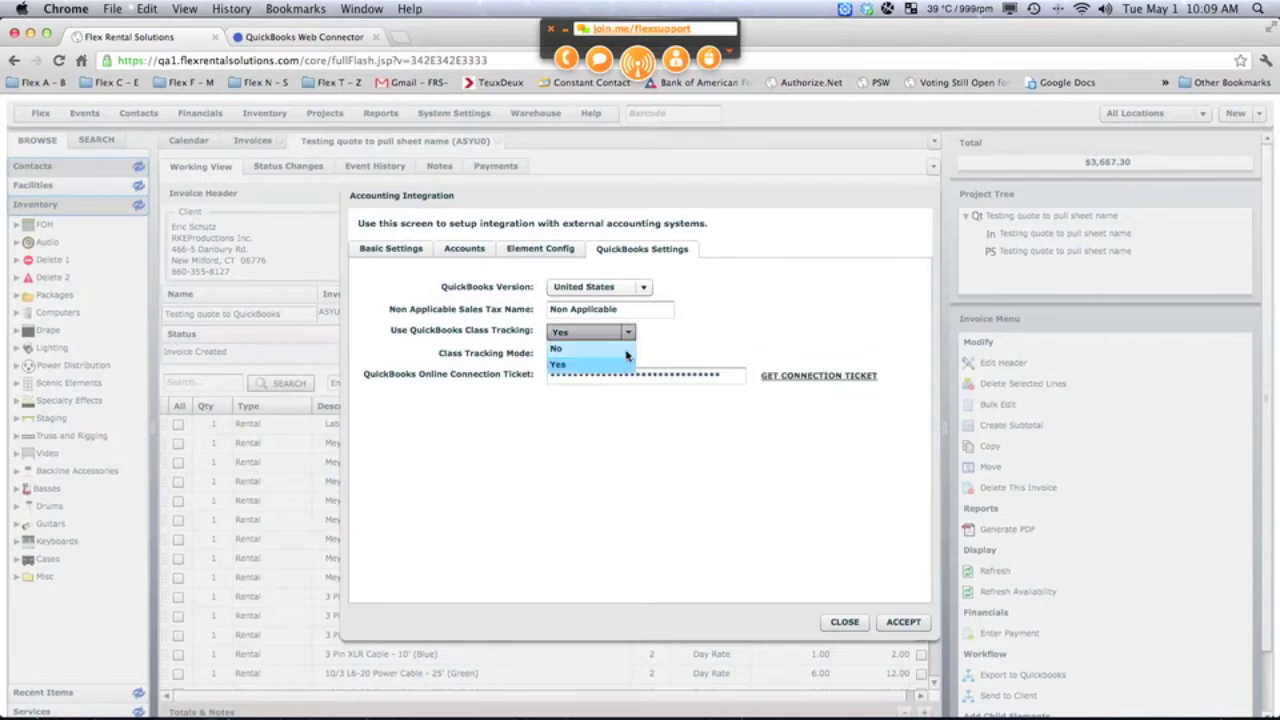
{"action": "left_click", "coordinate": [617, 366]}
{"action": "left_click", "coordinate": [625, 353]}
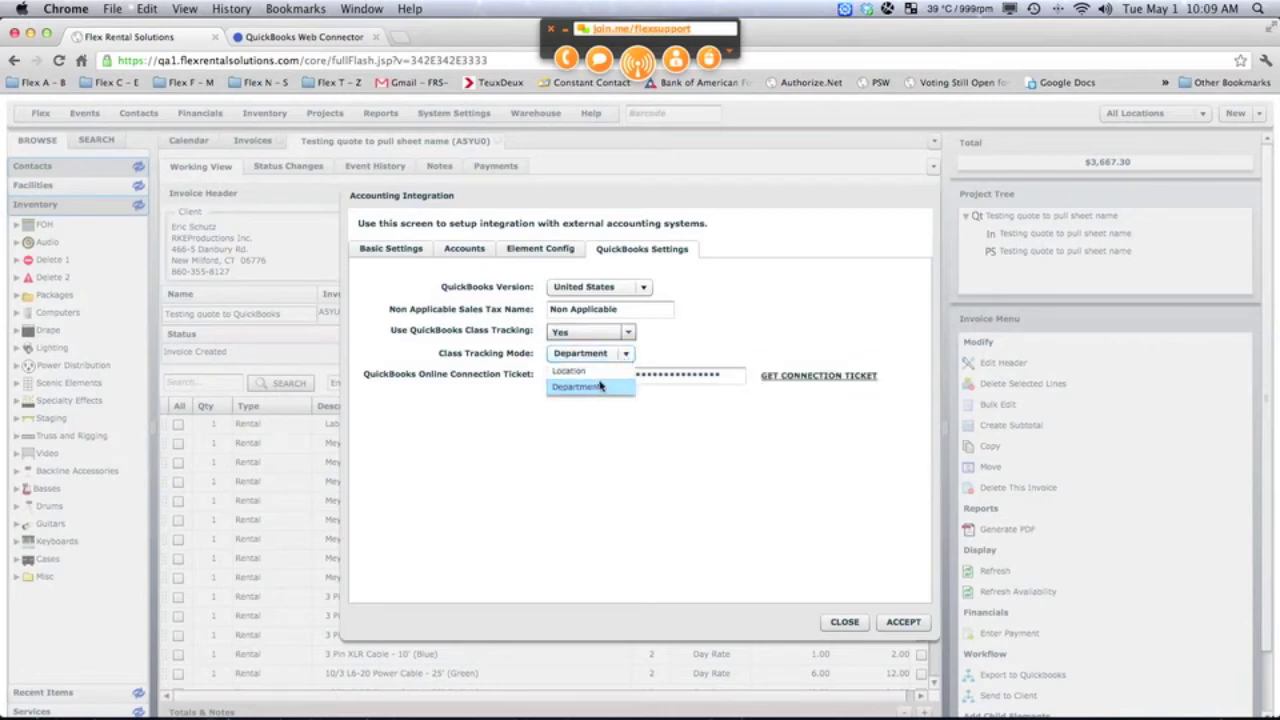
{"action": "left_click", "coordinate": [676, 350]}
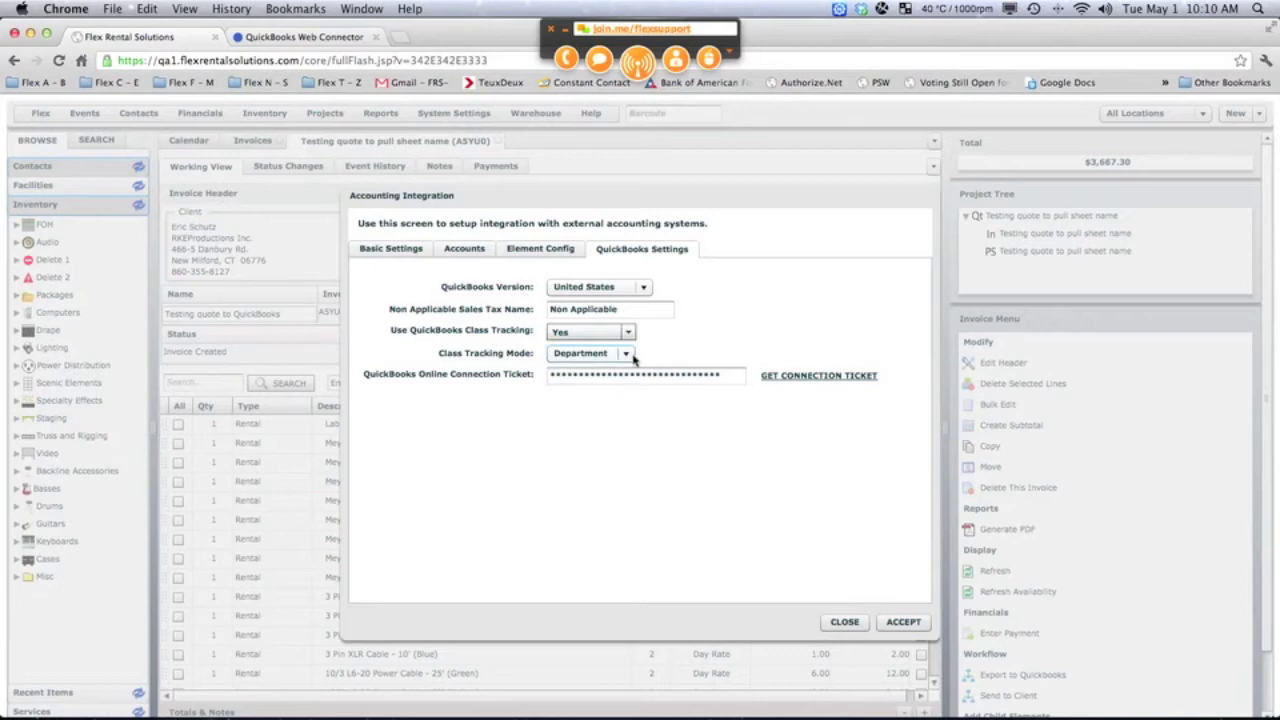
{"action": "left_click", "coordinate": [840, 621]}
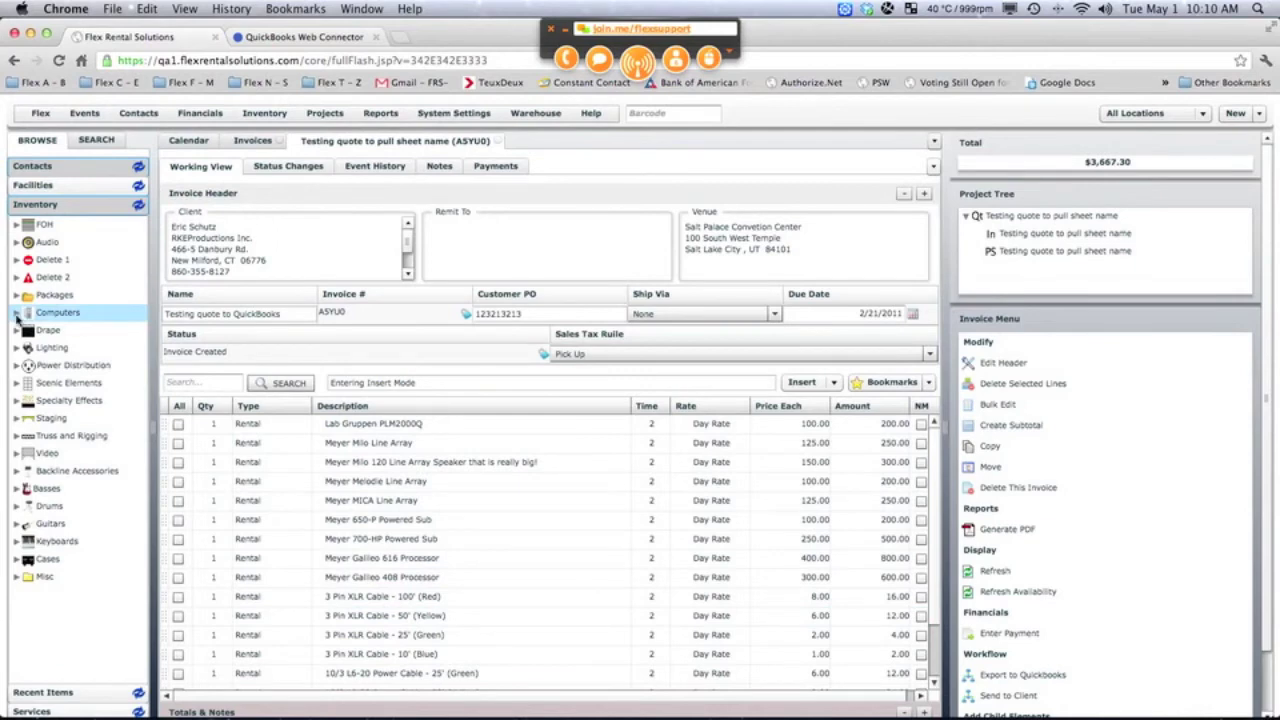
Step: Set the sales account of the Computers inventory group to Computer and save the group
{"action": "right_click", "coordinate": [67, 314]}
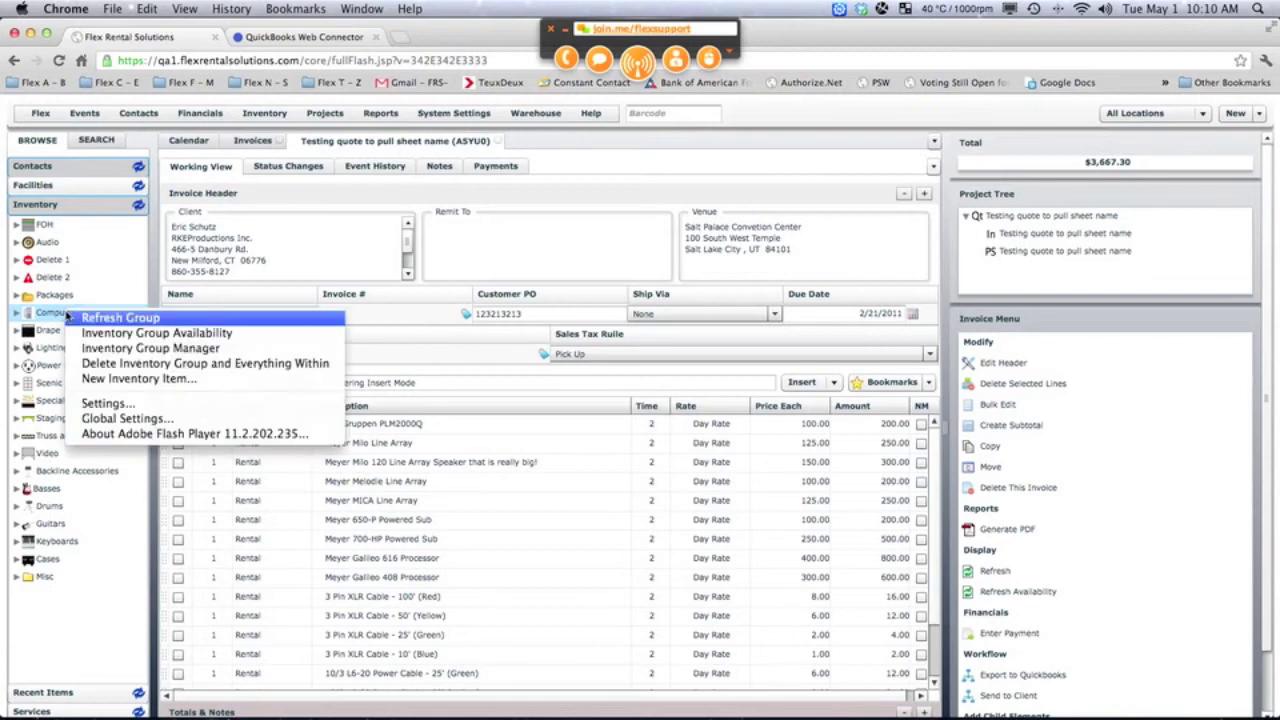
{"action": "left_click", "coordinate": [107, 349]}
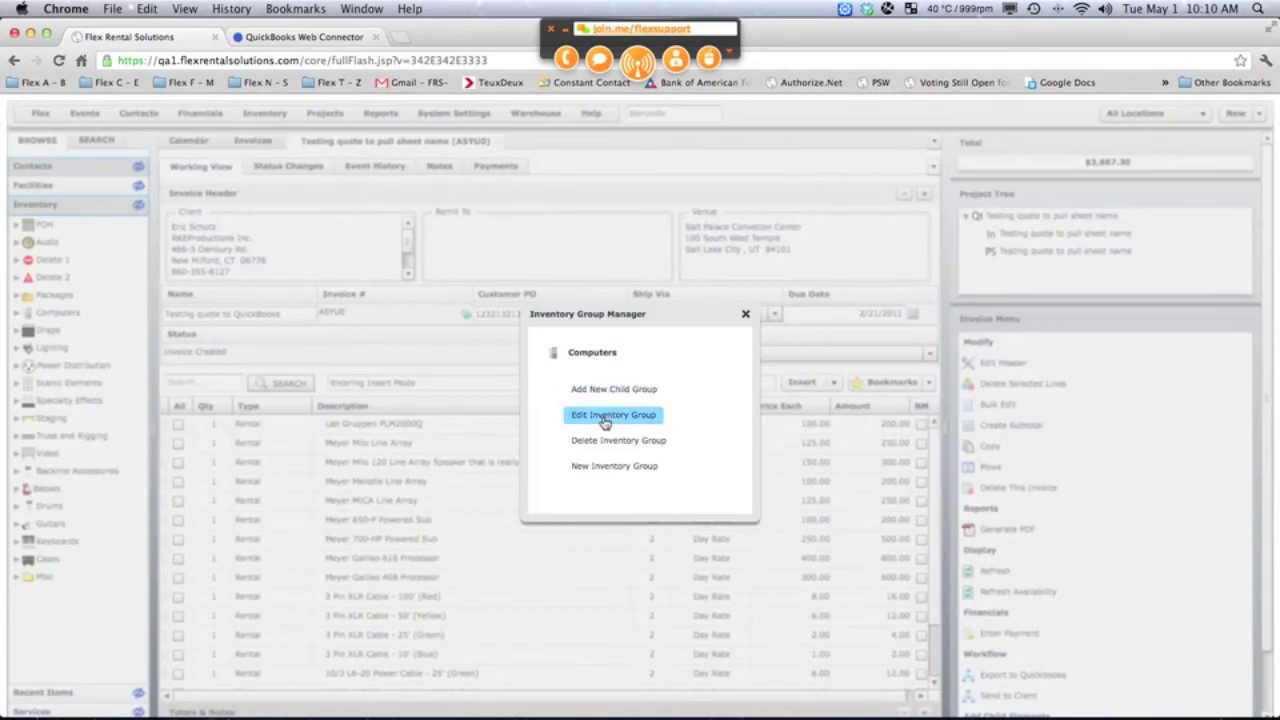
{"action": "left_click", "coordinate": [604, 423]}
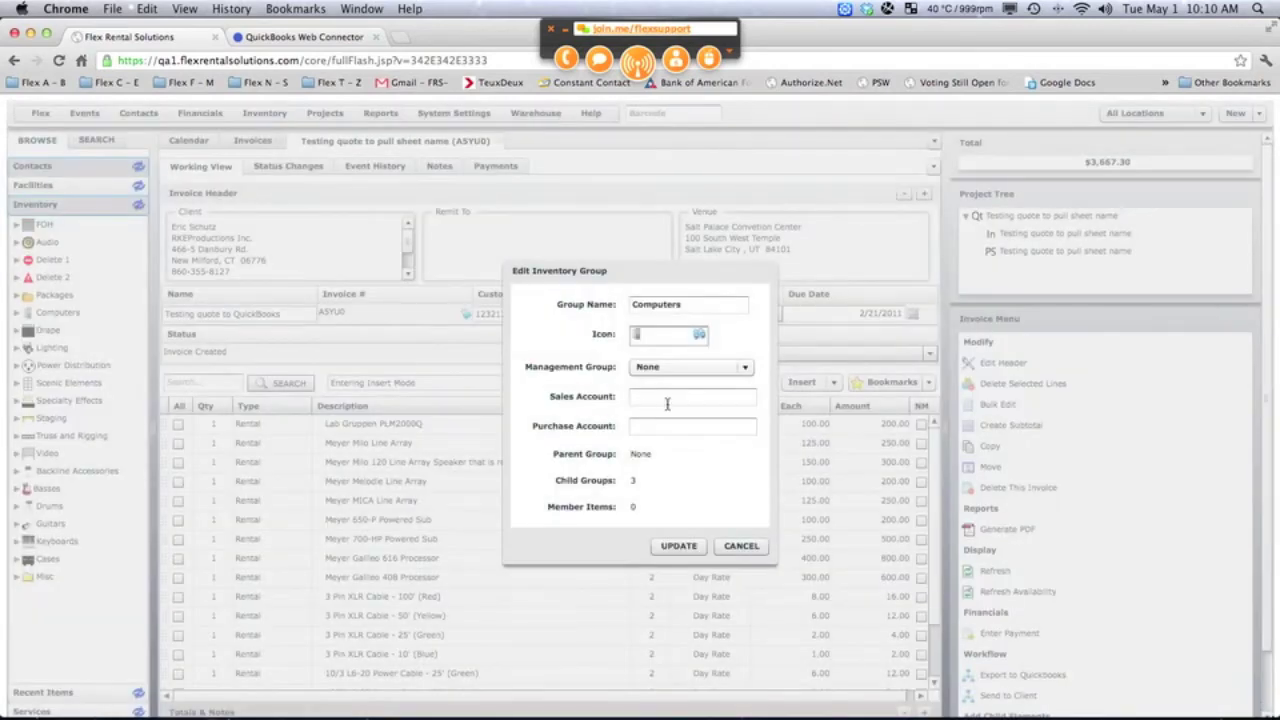
{"action": "left_click", "coordinate": [668, 401]}
{"action": "type", "text": "Computer"}
{"action": "left_click", "coordinate": [658, 545]}
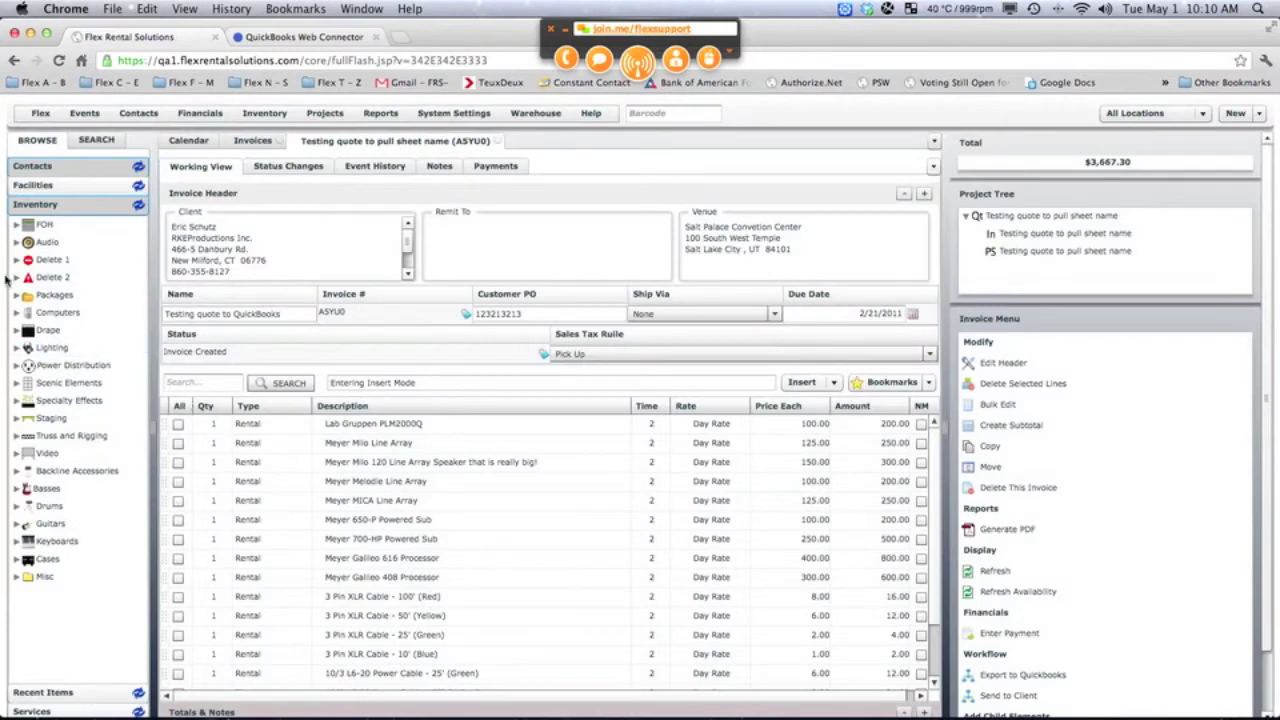
{"action": "right_click", "coordinate": [59, 421]}
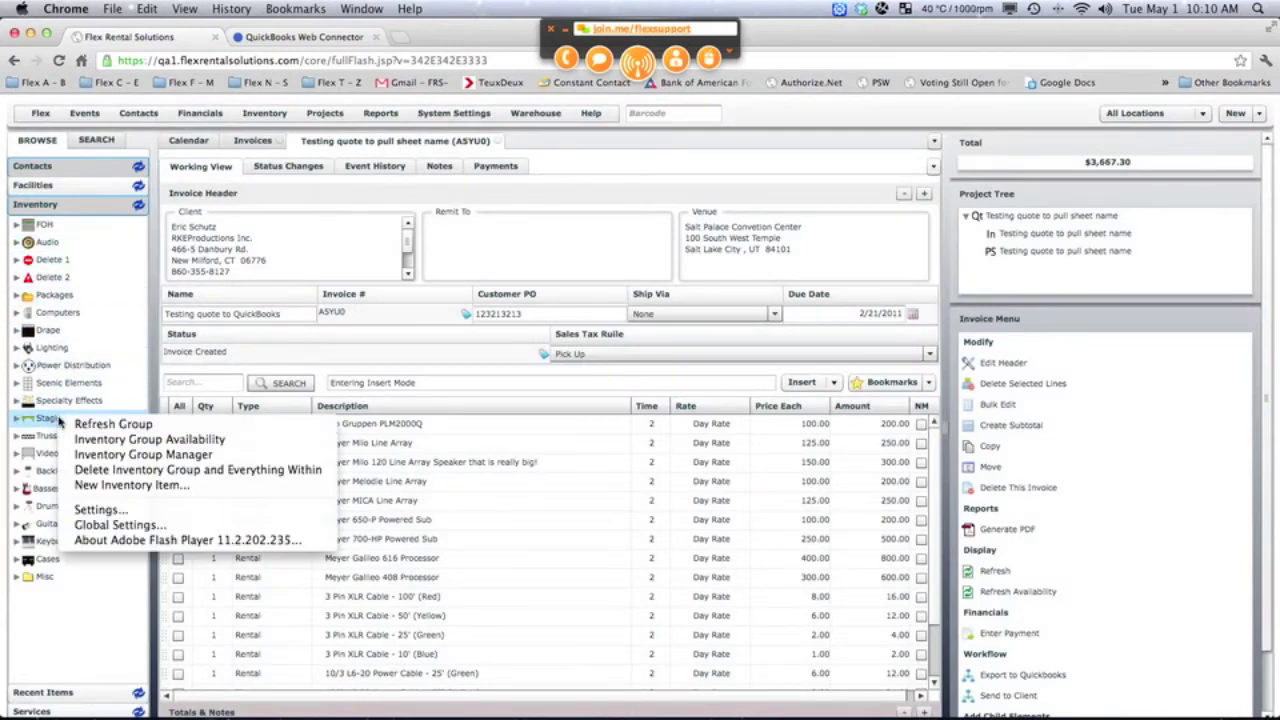
{"action": "left_click", "coordinate": [115, 455]}
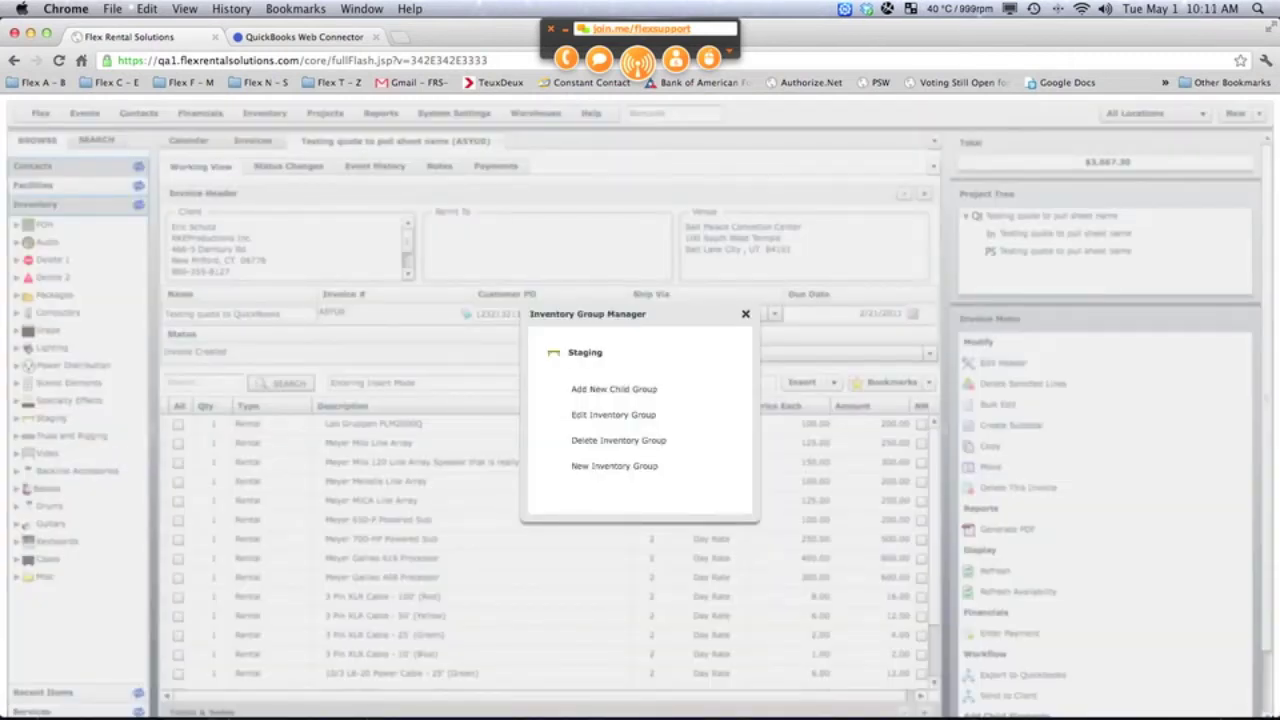
{"action": "left_click", "coordinate": [618, 414]}
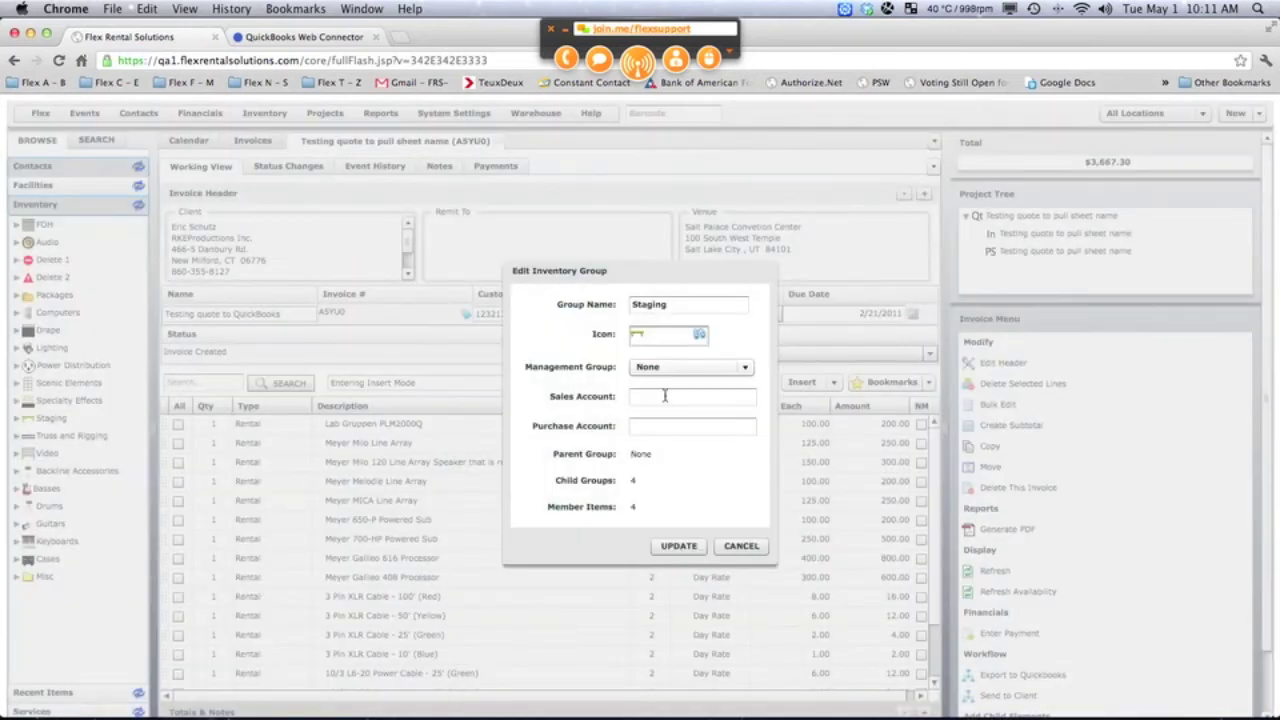
{"action": "left_click", "coordinate": [665, 396]}
{"action": "type", "text": "Stag"}
{"action": "left_click", "coordinate": [745, 547]}
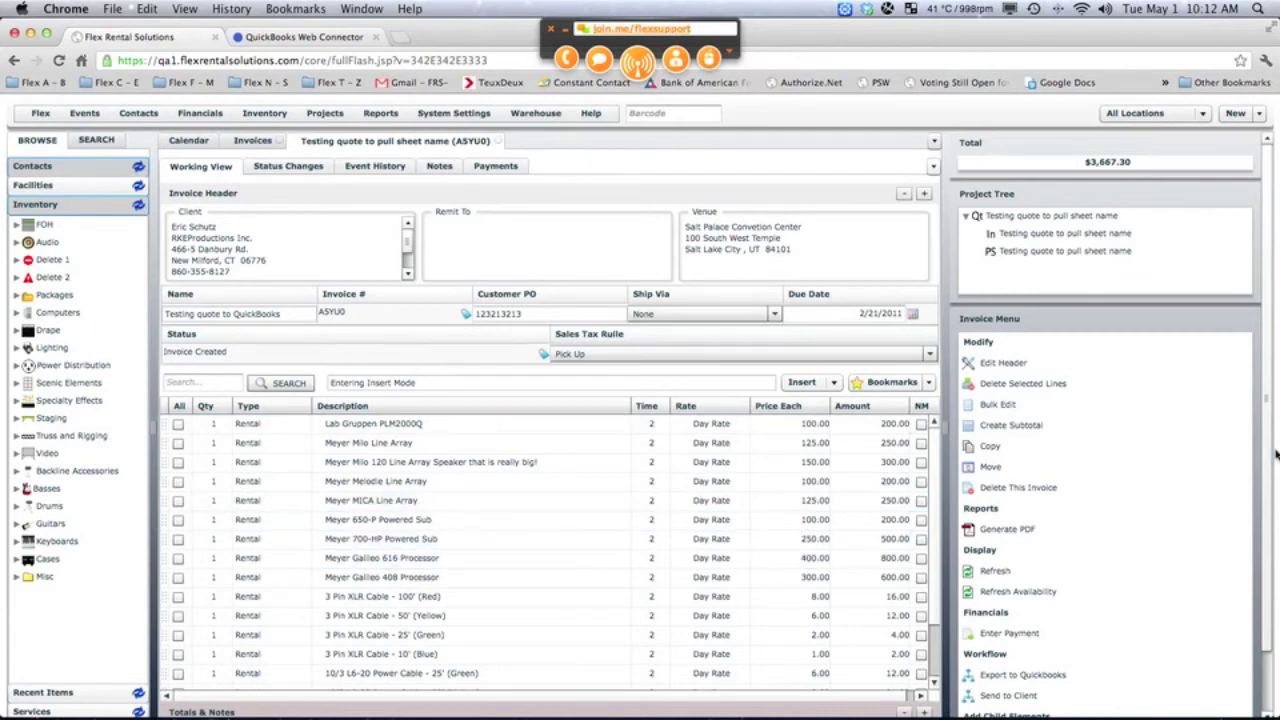
Step: Examine the invoice's event history and status changes, and return to its working view
{"action": "scroll", "coordinate": [1276, 593], "scroll_direction": "down", "scroll_amount": 2}
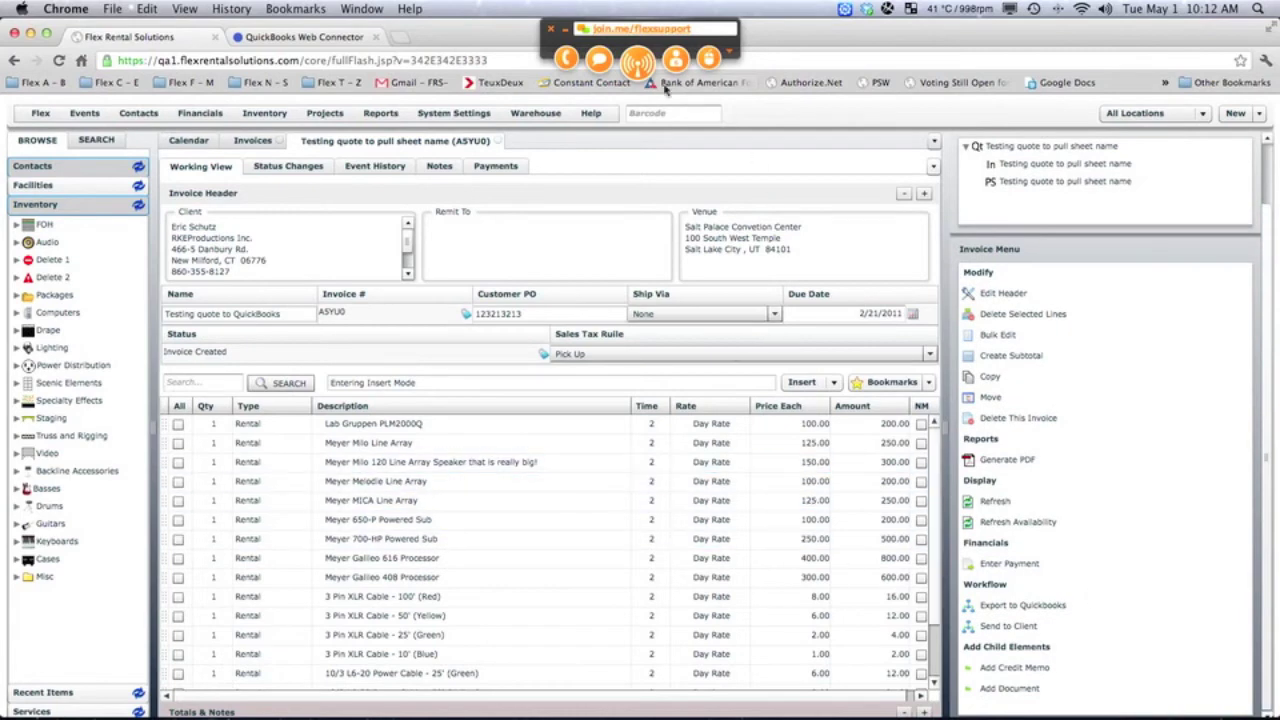
{"action": "left_click", "coordinate": [405, 168]}
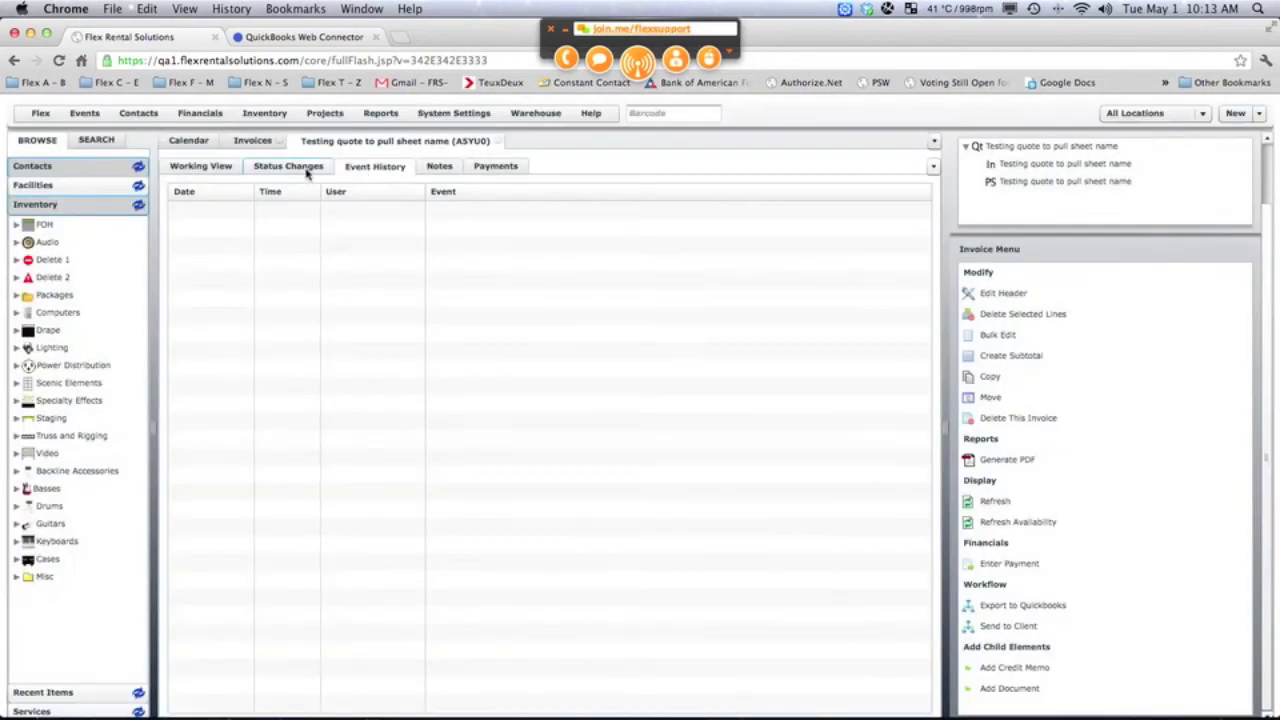
{"action": "left_click", "coordinate": [306, 170]}
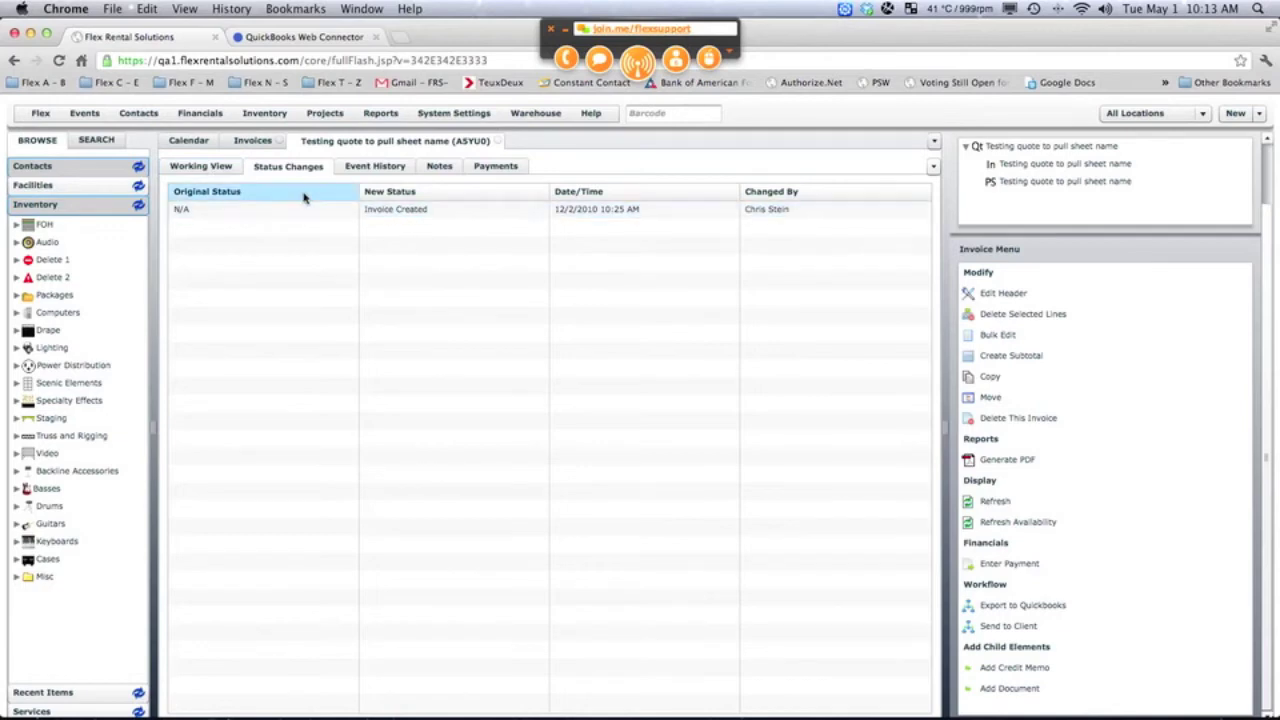
{"action": "left_click", "coordinate": [201, 166]}
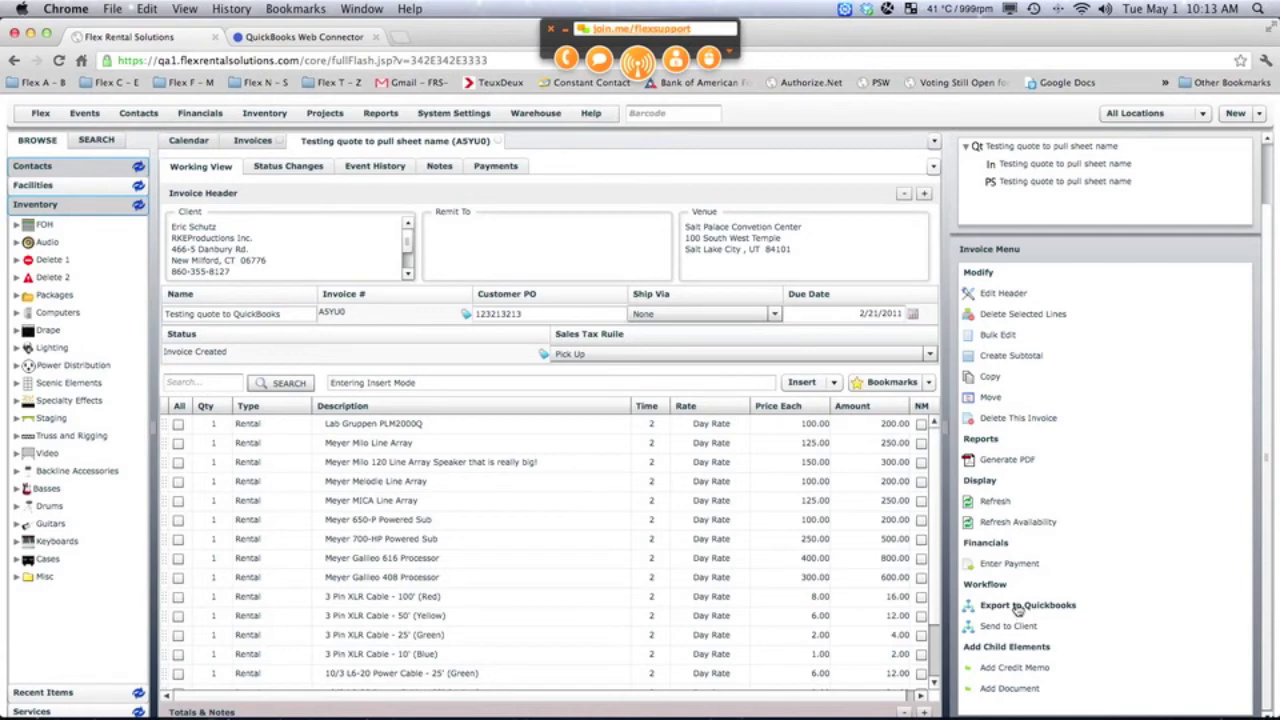
Step: Run the Export to Quickbooks workflow action on the test invoice from the invoices list and confirm it
{"action": "left_click", "coordinate": [253, 141]}
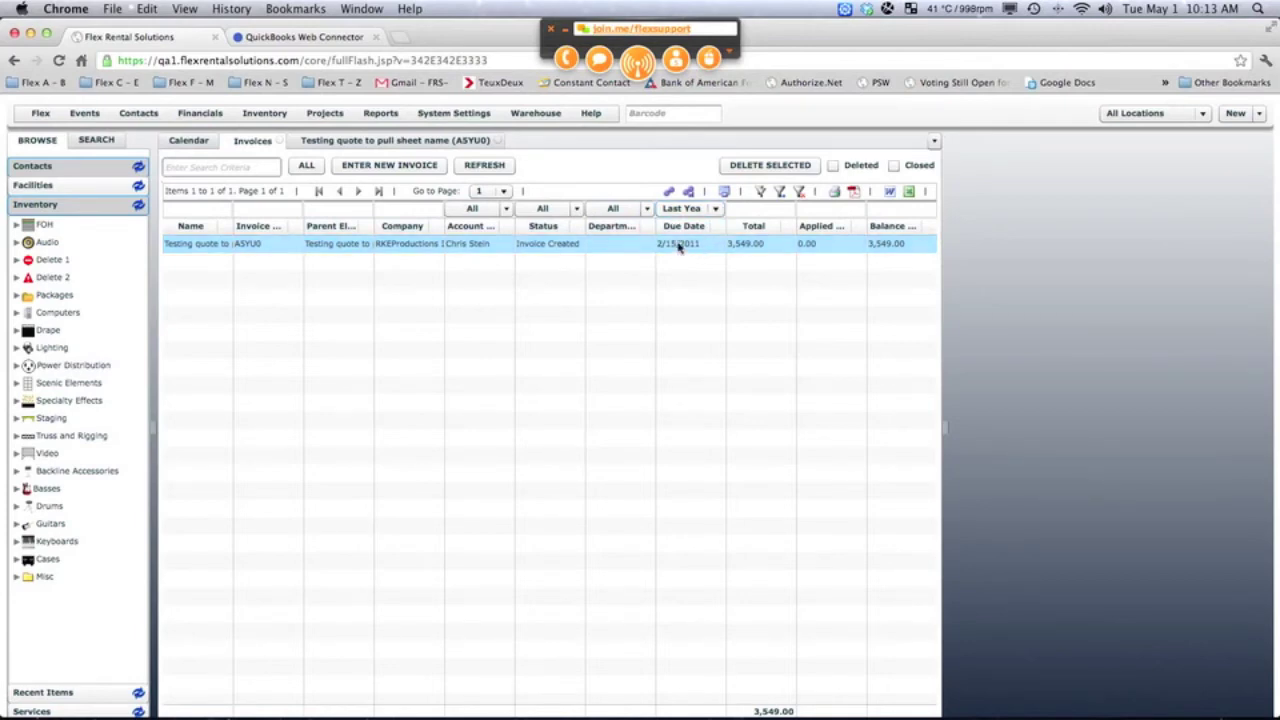
{"action": "right_click", "coordinate": [520, 248]}
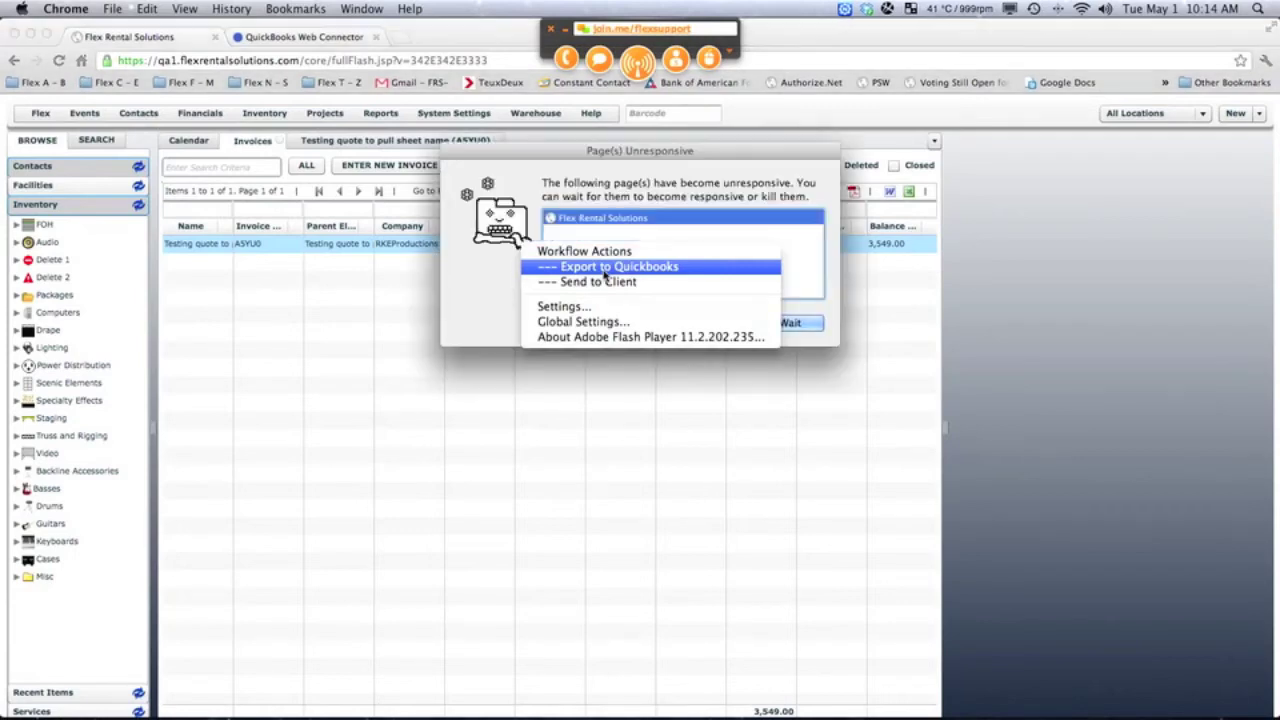
{"action": "left_click", "coordinate": [795, 320]}
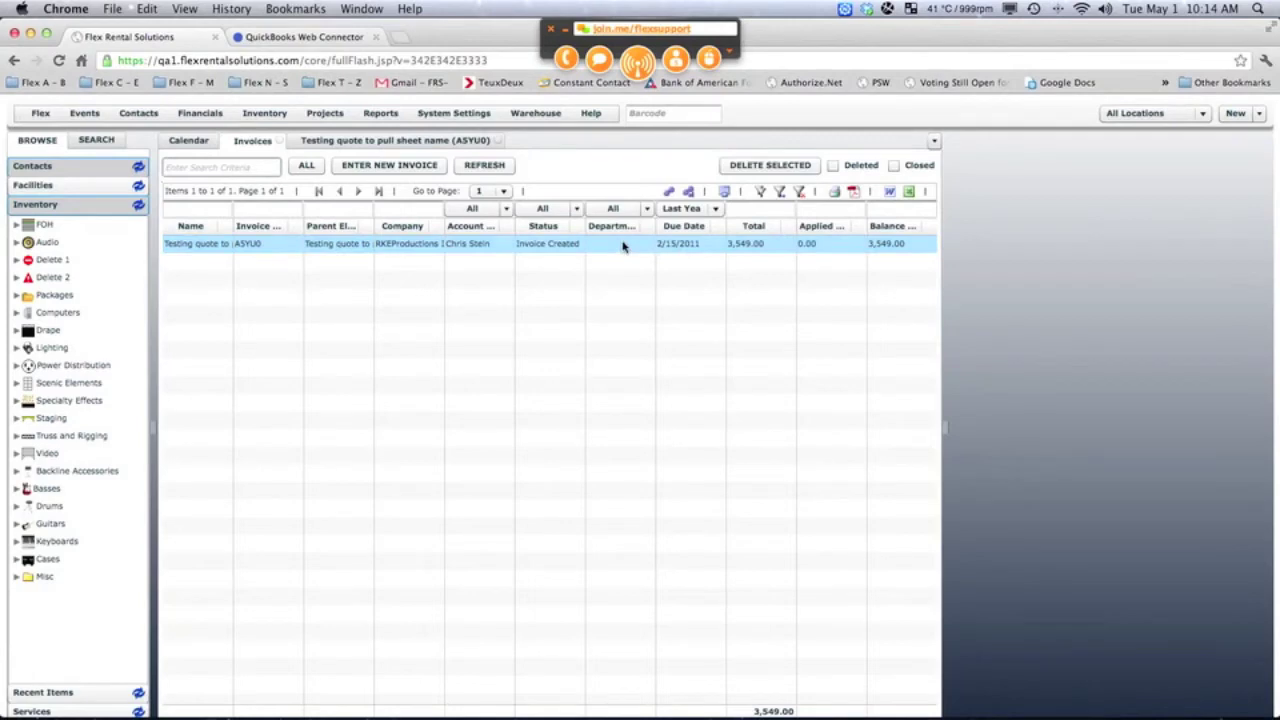
{"action": "right_click", "coordinate": [551, 247]}
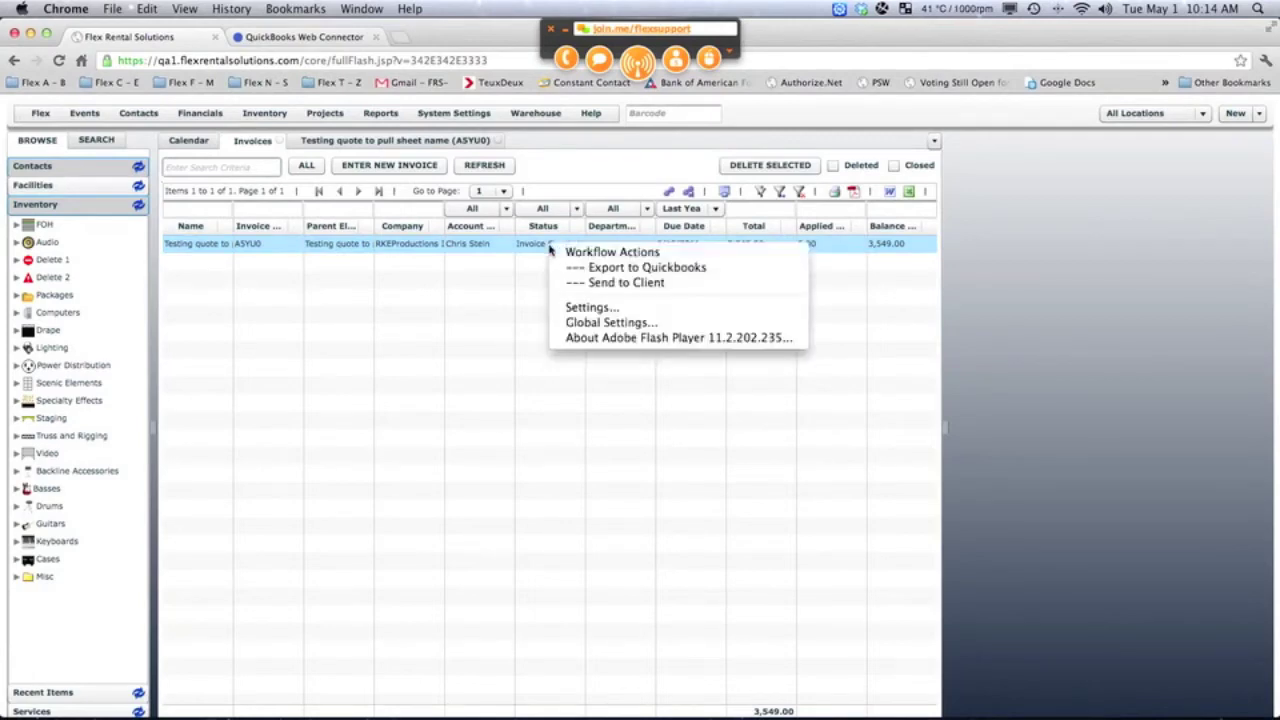
{"action": "left_click", "coordinate": [607, 271]}
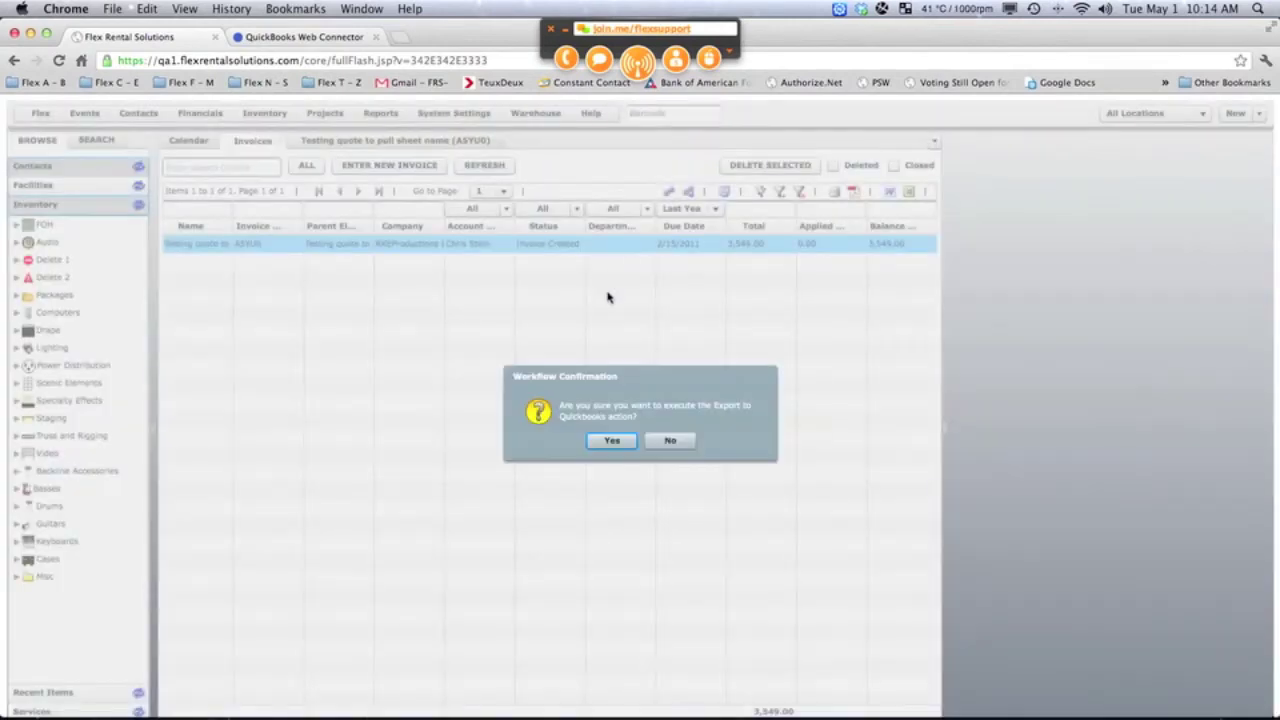
{"action": "left_click", "coordinate": [612, 441]}
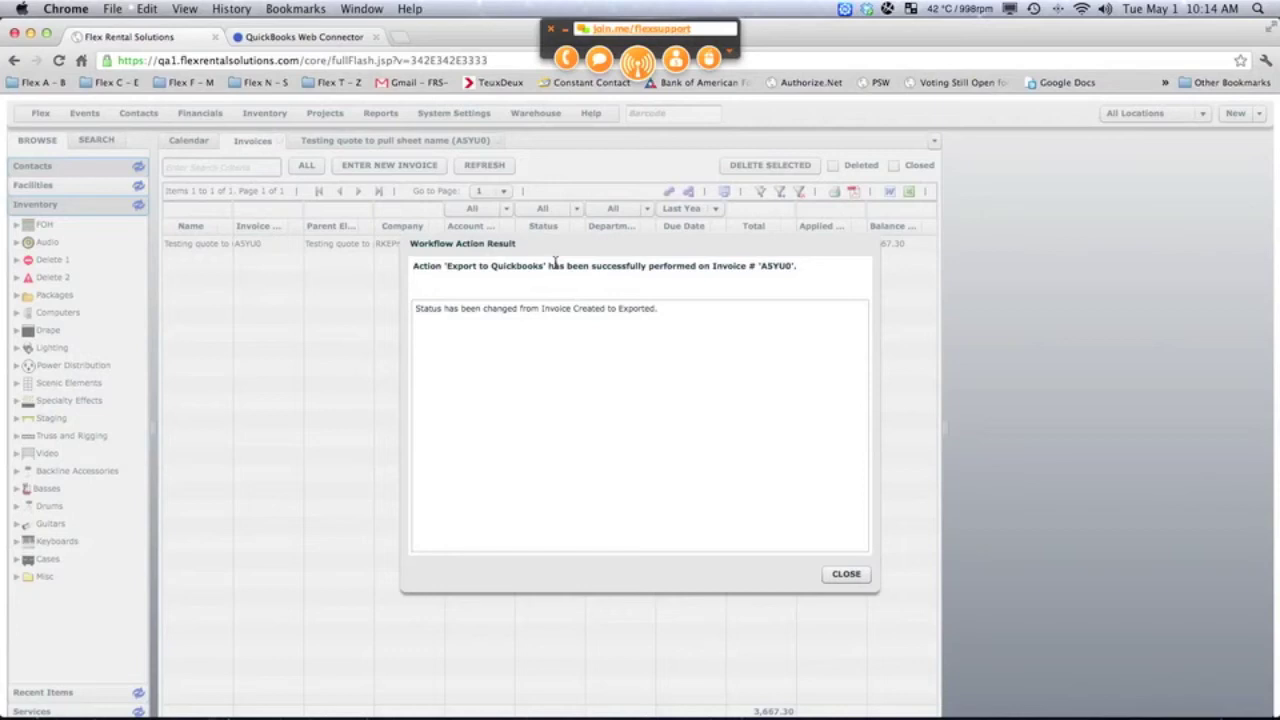
{"action": "left_click", "coordinate": [853, 576]}
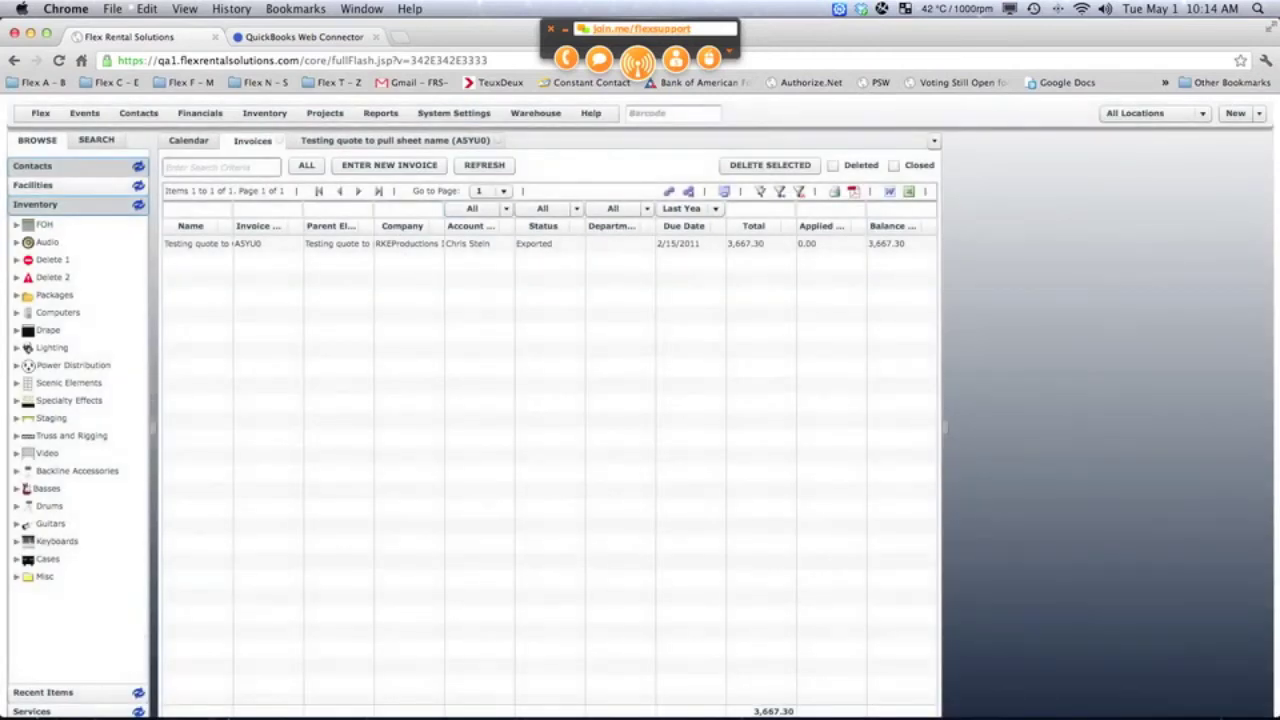
Step: Examine the Integration Bus queues, expanding Output Master, Partners and Accounting to check the QuickBooks entry's status and progress
{"action": "left_click", "coordinate": [465, 116]}
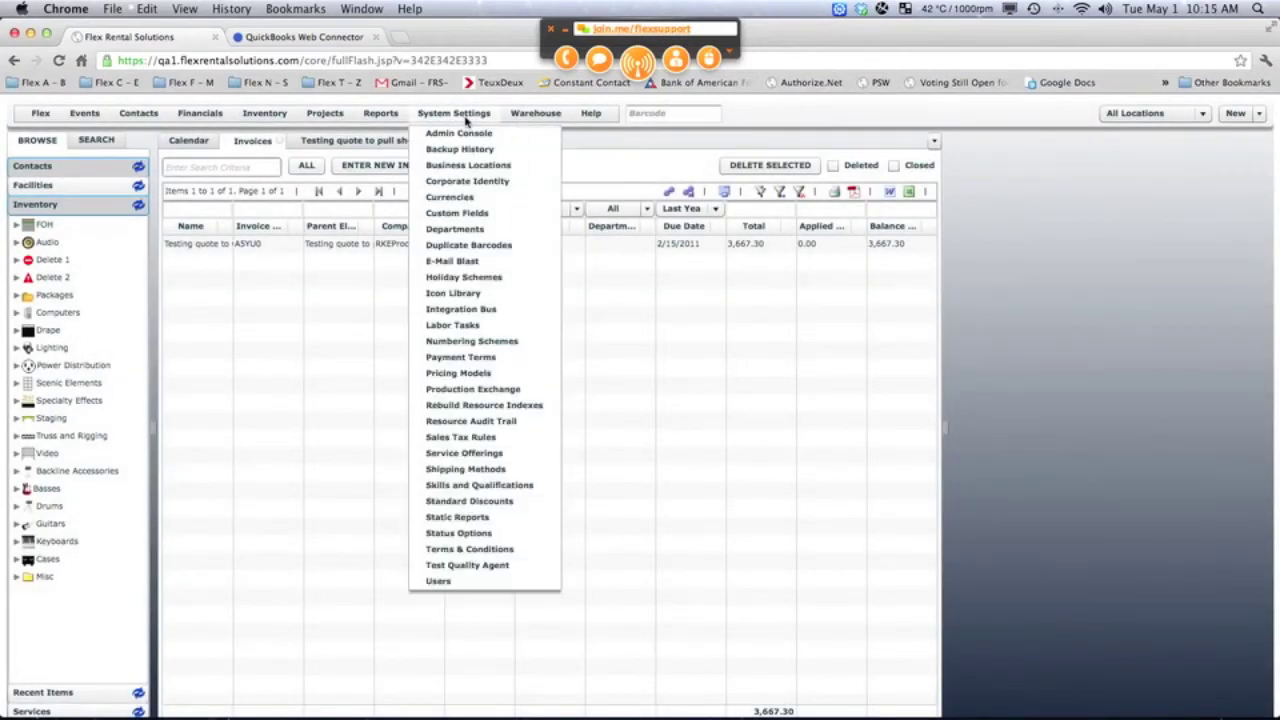
{"action": "left_click", "coordinate": [458, 312]}
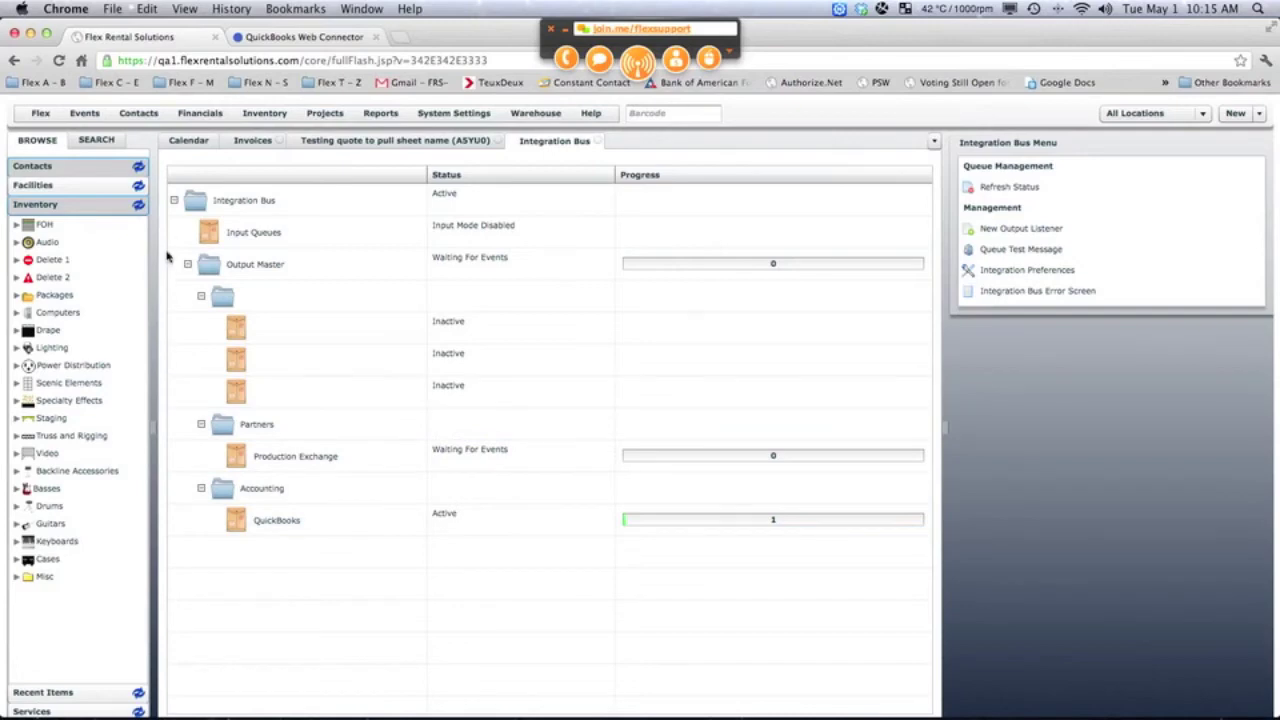
{"action": "left_click", "coordinate": [174, 201]}
{"action": "left_click", "coordinate": [174, 202]}
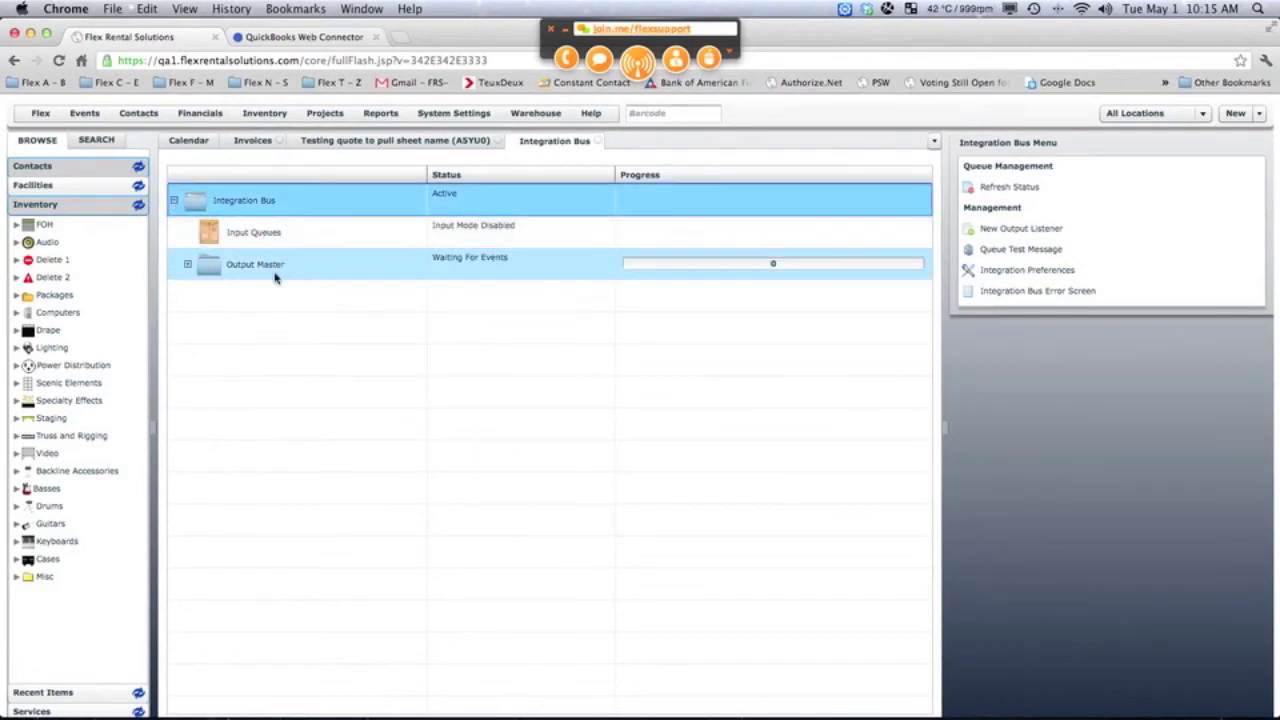
{"action": "left_click", "coordinate": [189, 268]}
{"action": "left_click", "coordinate": [188, 266]}
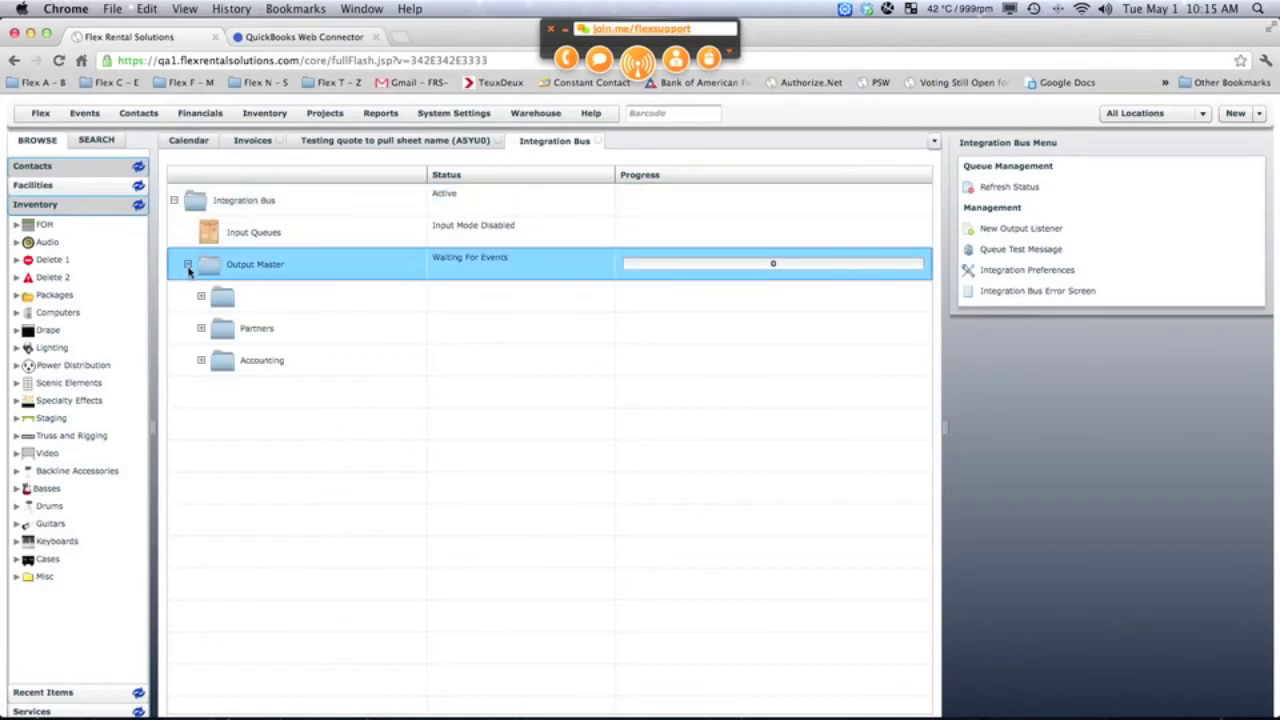
{"action": "left_click", "coordinate": [201, 330]}
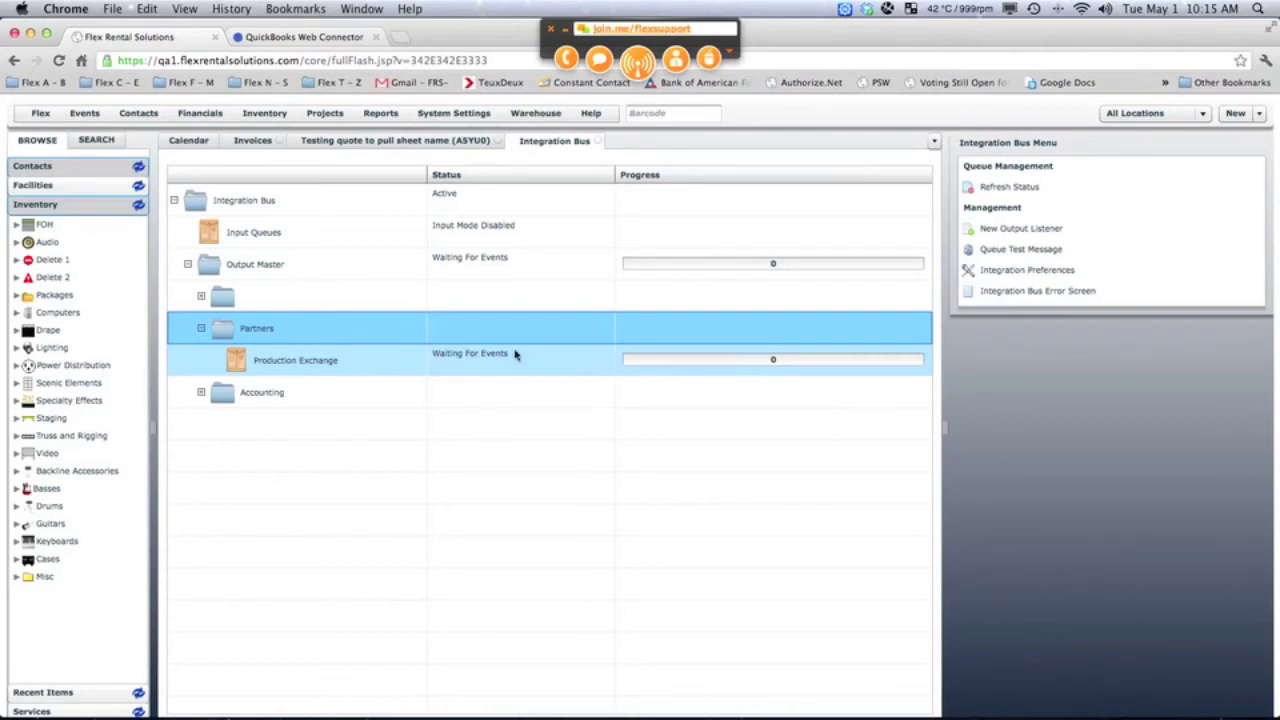
{"action": "left_click", "coordinate": [202, 393]}
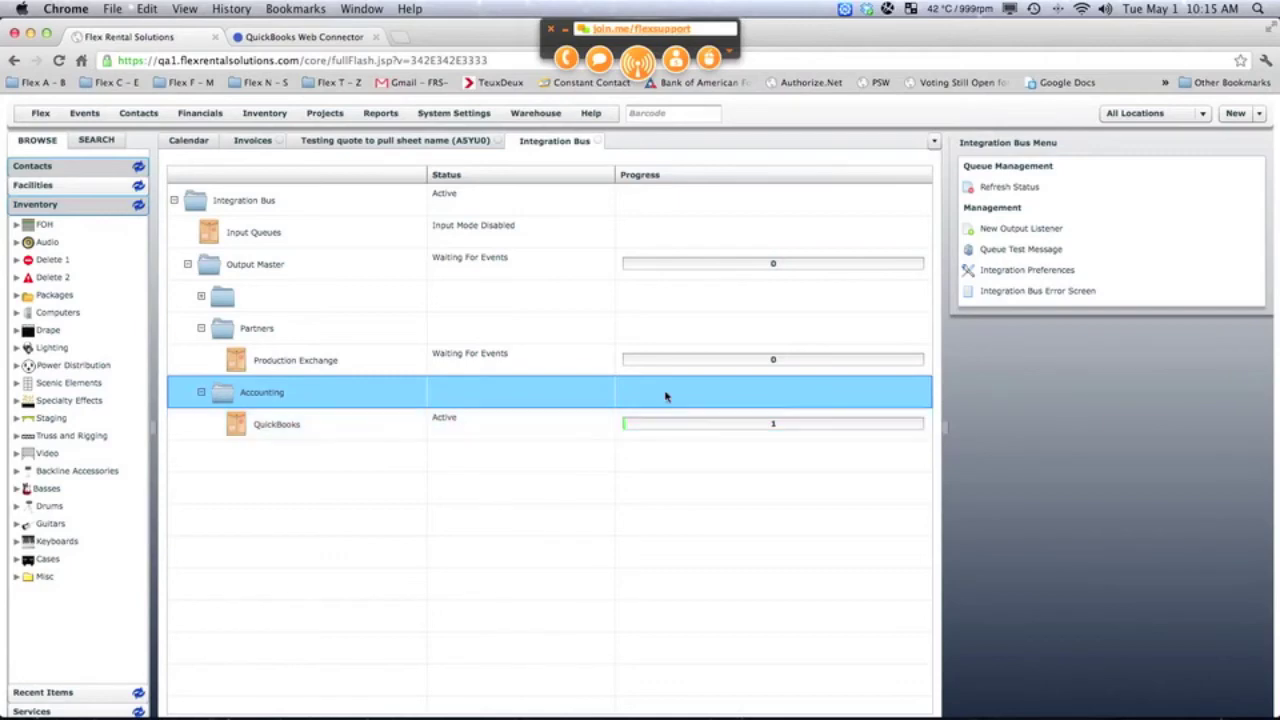
Step: Switch to the remote desktop and update the selected Flex Rental Solutions - QA application in QuickBooks Web Connector
{"action": "mouse_move", "coordinate": [652, 712]}
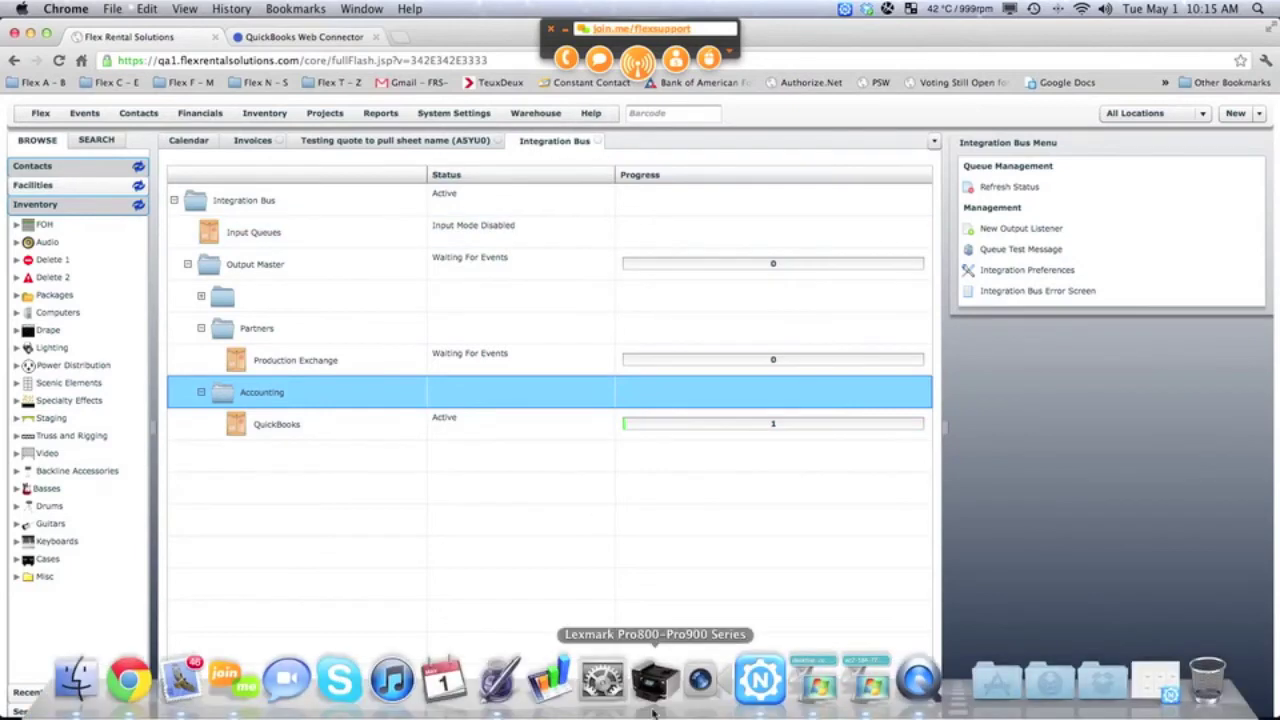
{"action": "left_click", "coordinate": [866, 680]}
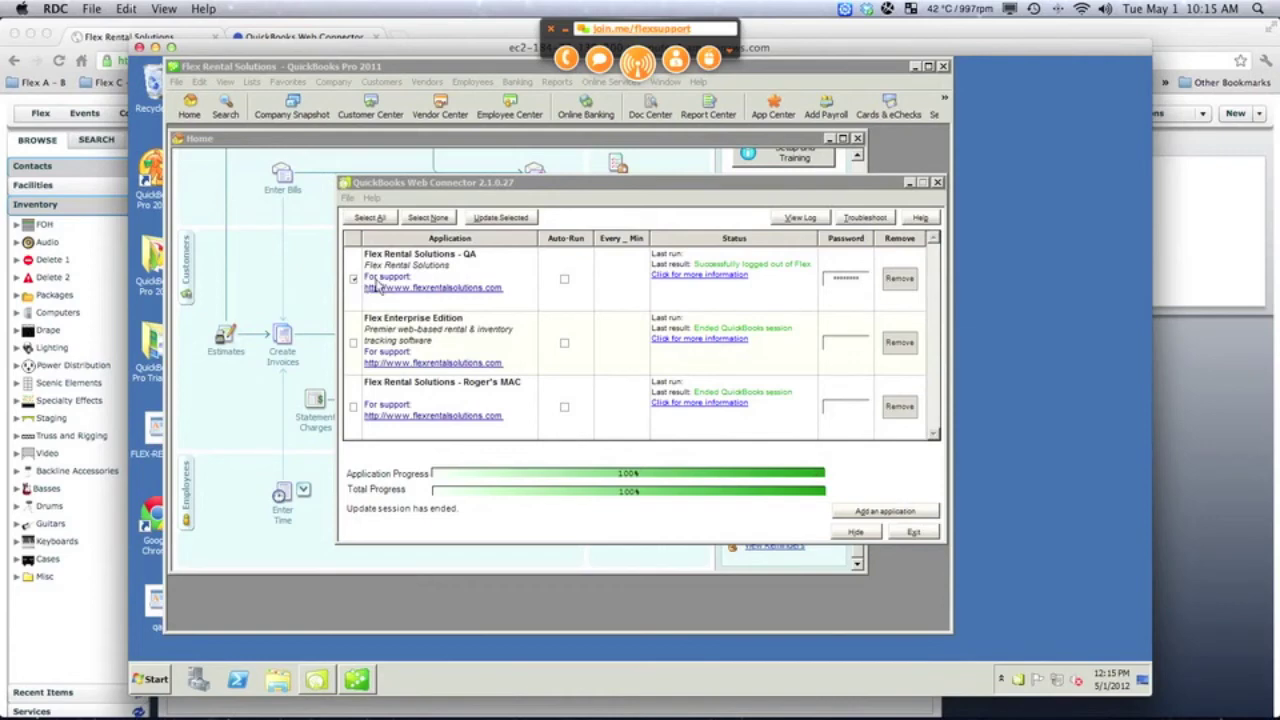
{"action": "left_click", "coordinate": [500, 224]}
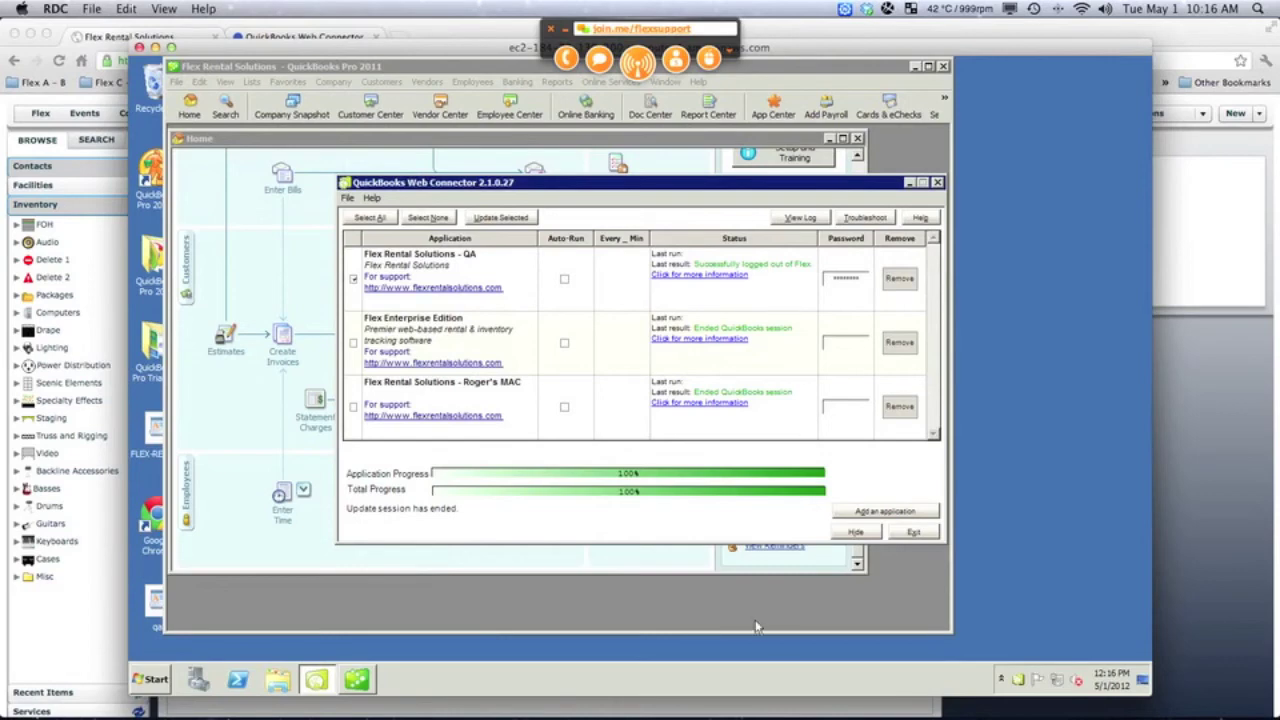
Step: Switch to QuickBooks, open the Create Invoices form and look back through the most recent invoices for the exported one
{"action": "left_click", "coordinate": [495, 598]}
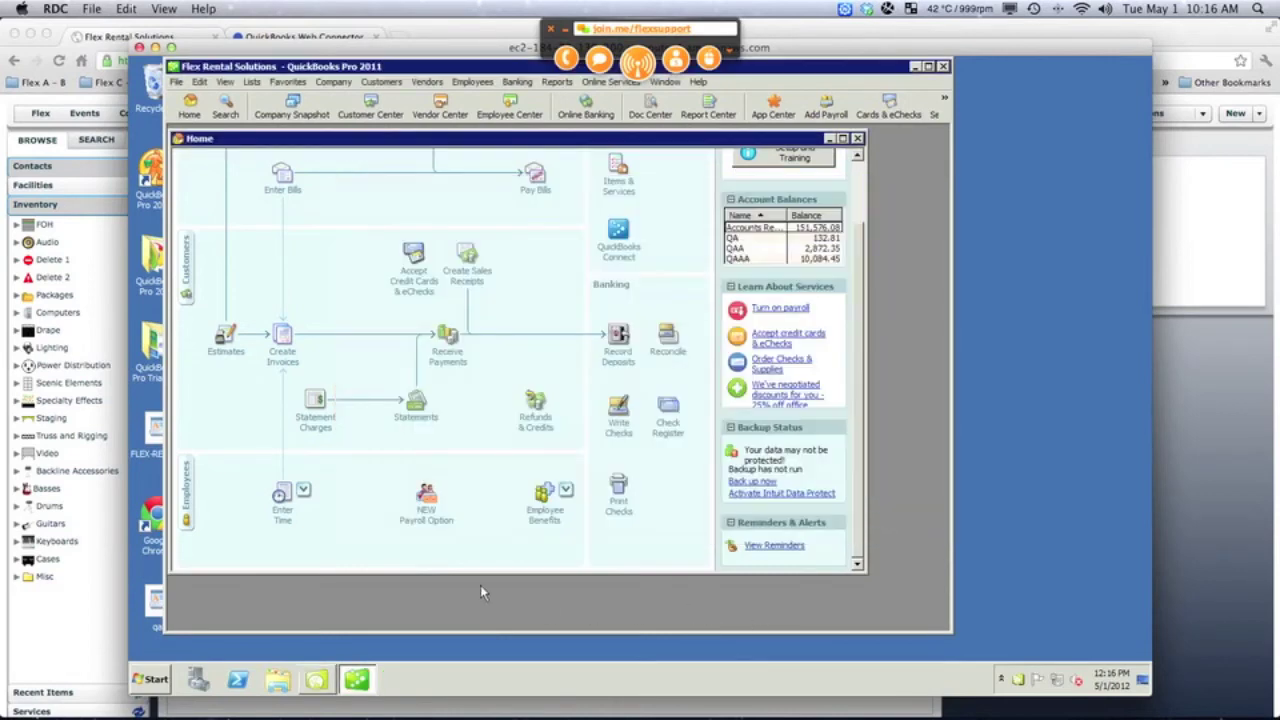
{"action": "left_click", "coordinate": [281, 340]}
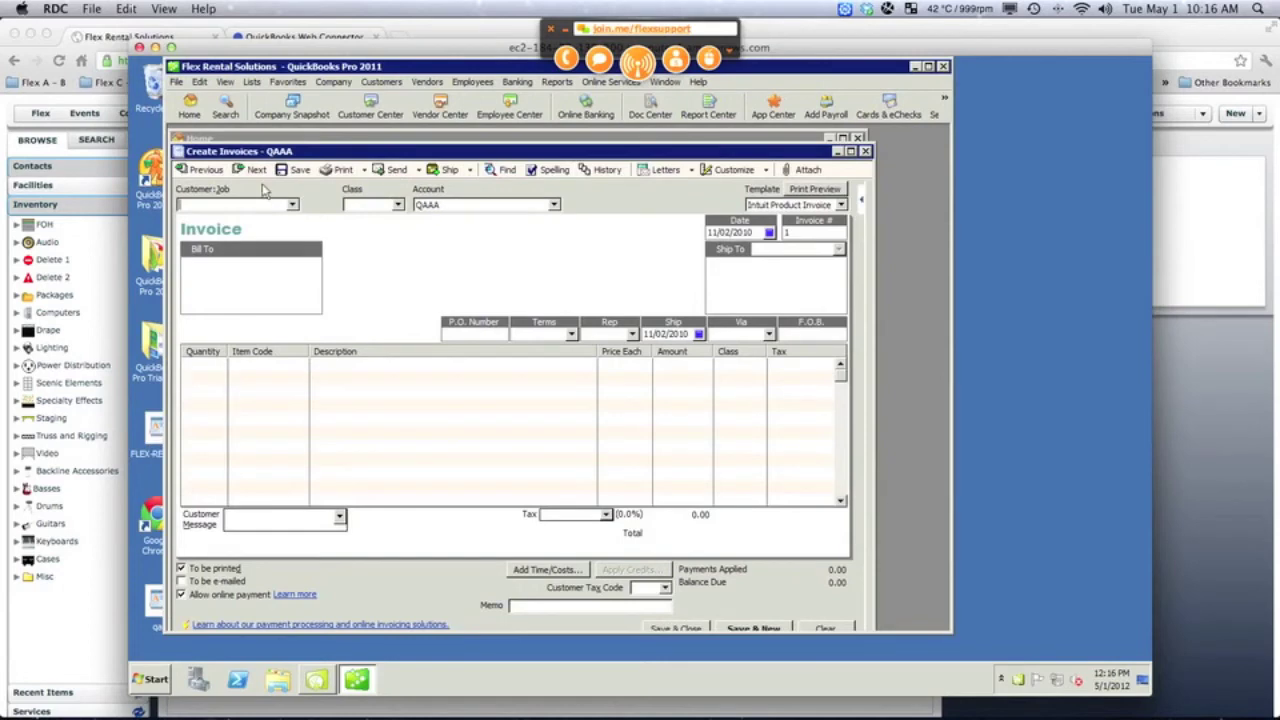
{"action": "left_click", "coordinate": [203, 170]}
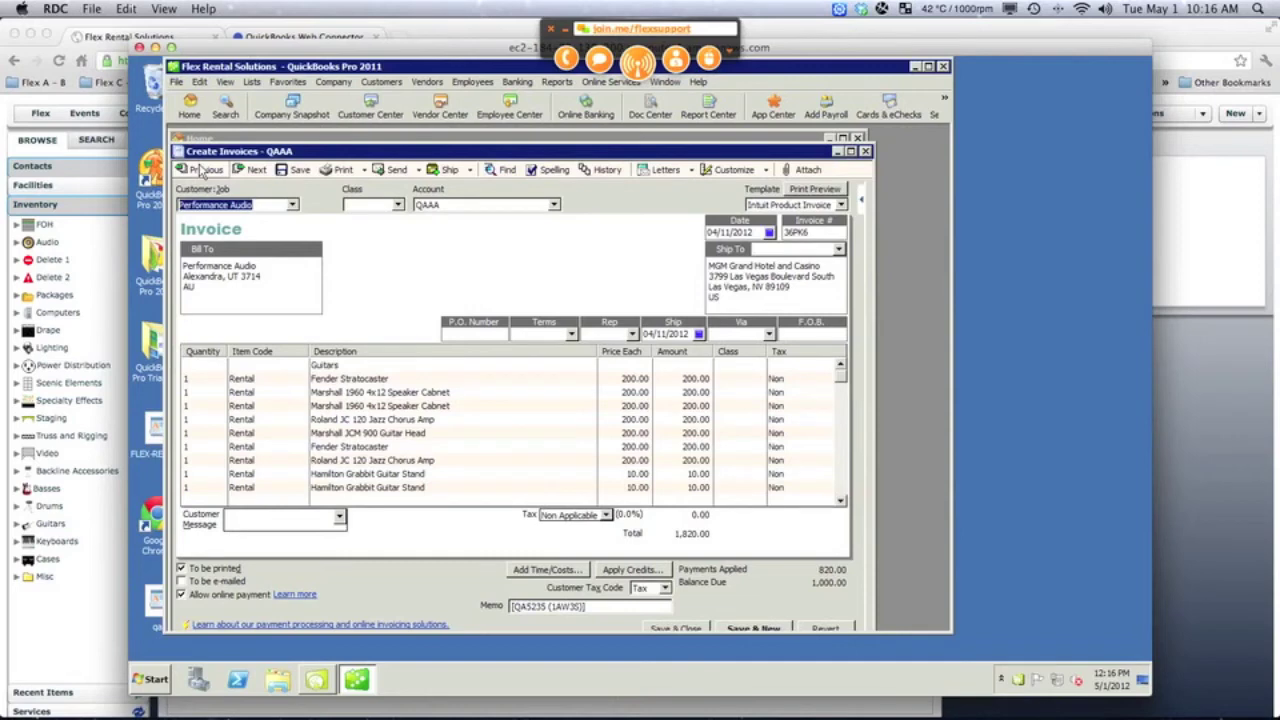
{"action": "left_click", "coordinate": [203, 170]}
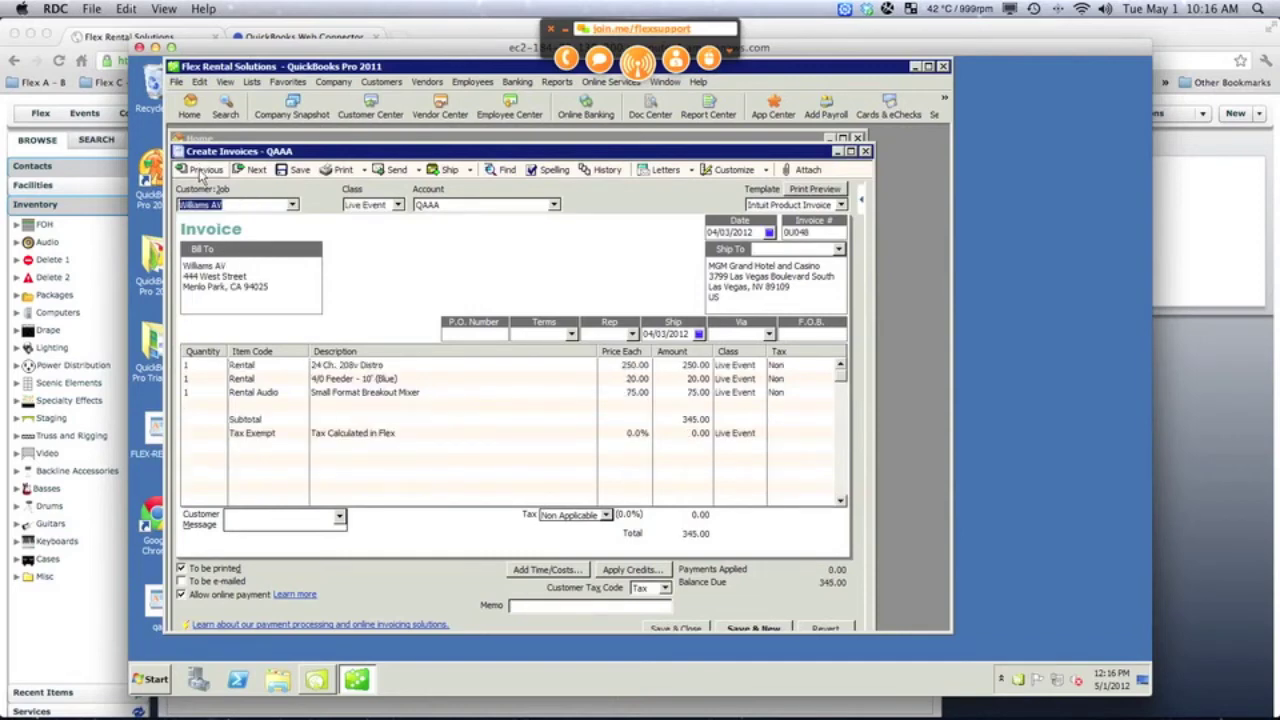
{"action": "left_click", "coordinate": [203, 172]}
{"action": "left_click", "coordinate": [203, 172]}
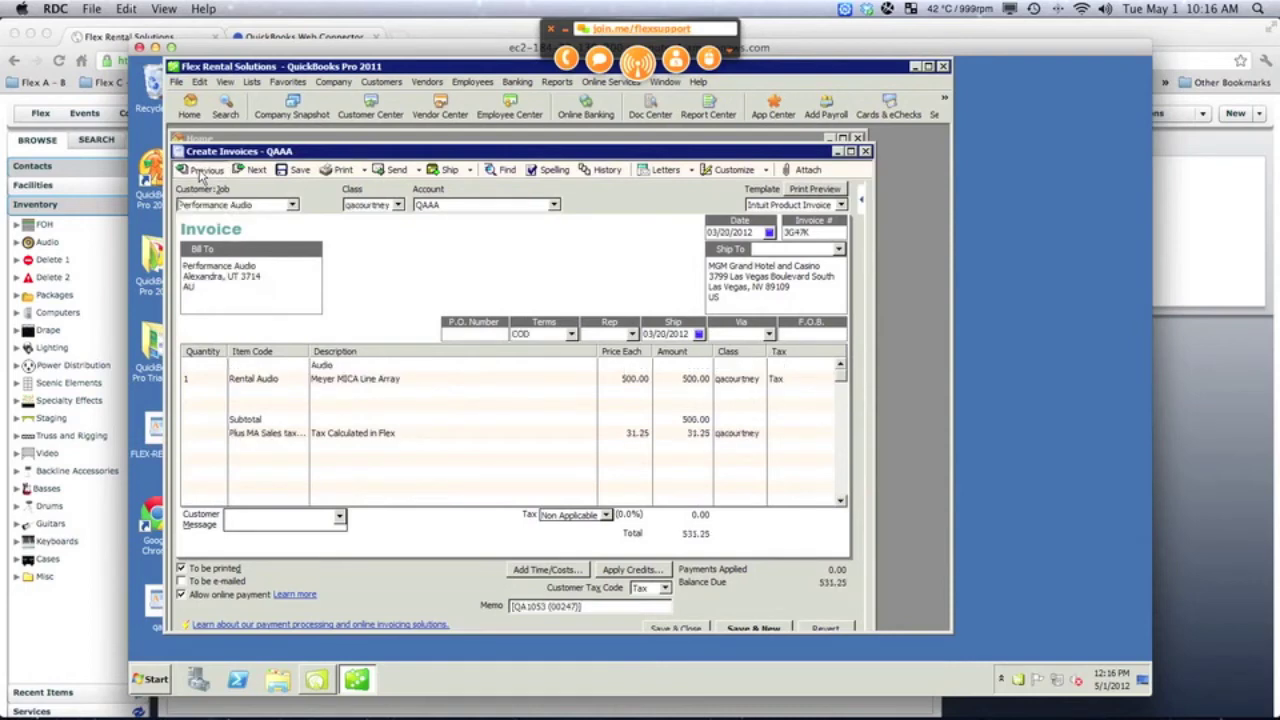
{"action": "left_click", "coordinate": [210, 172]}
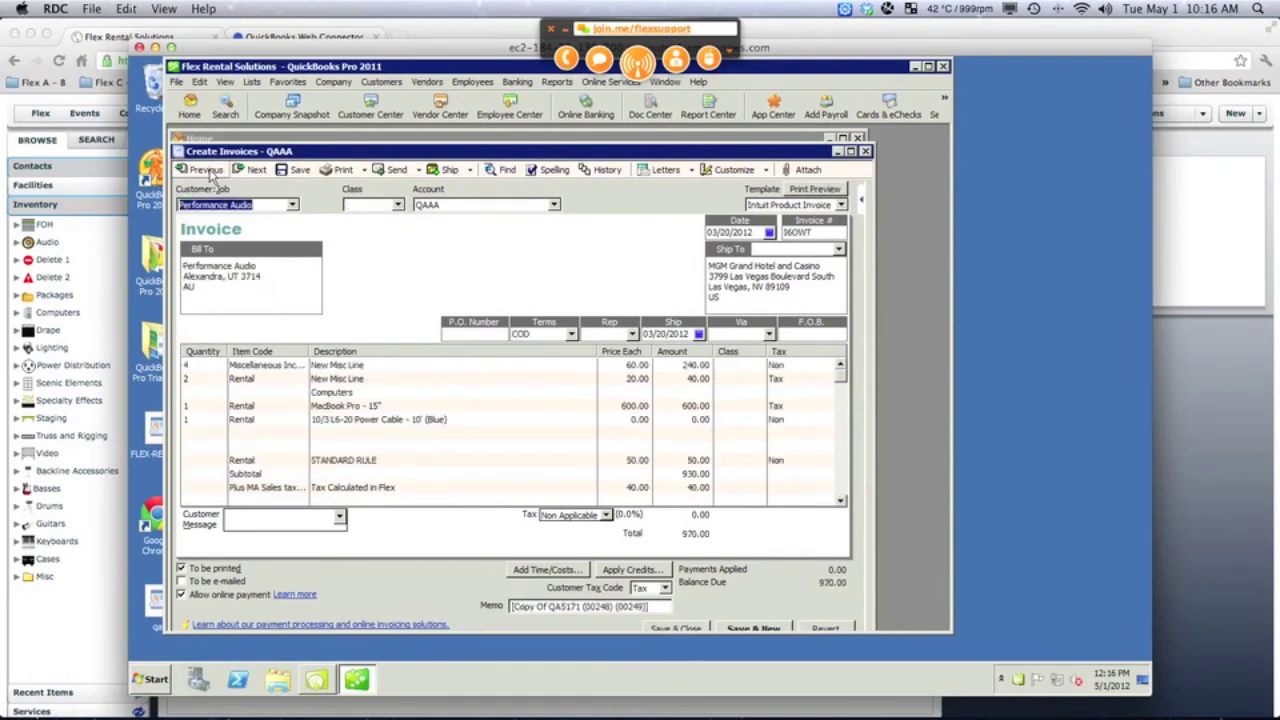
{"action": "left_click", "coordinate": [208, 171]}
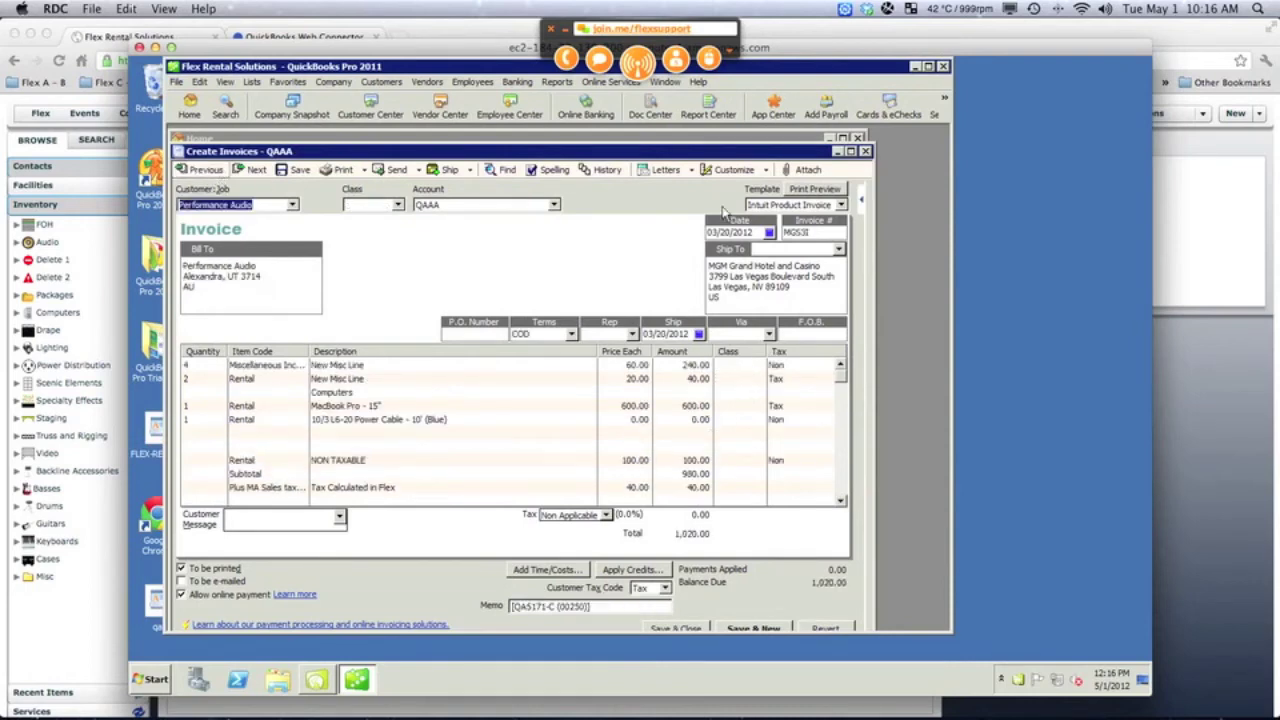
{"action": "left_click", "coordinate": [769, 232]}
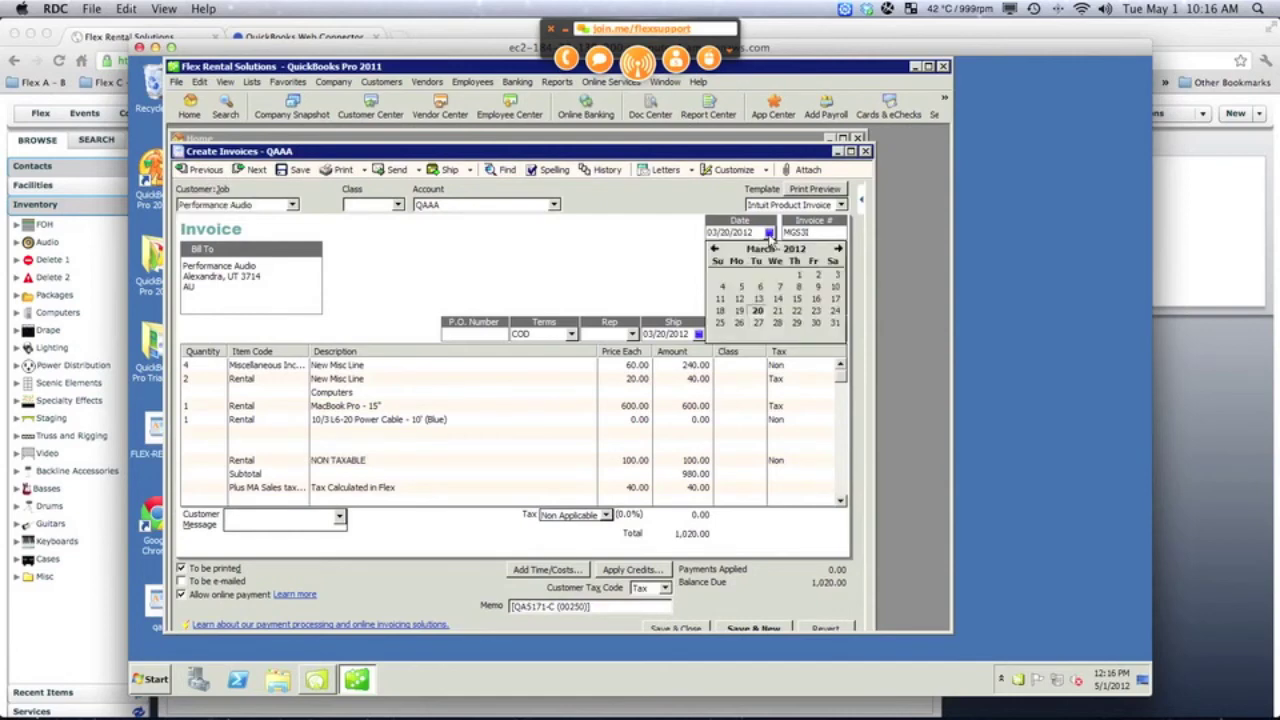
{"action": "left_click", "coordinate": [715, 249]}
{"action": "left_click", "coordinate": [715, 249]}
{"action": "left_click", "coordinate": [715, 249]}
{"action": "left_click", "coordinate": [818, 275]}
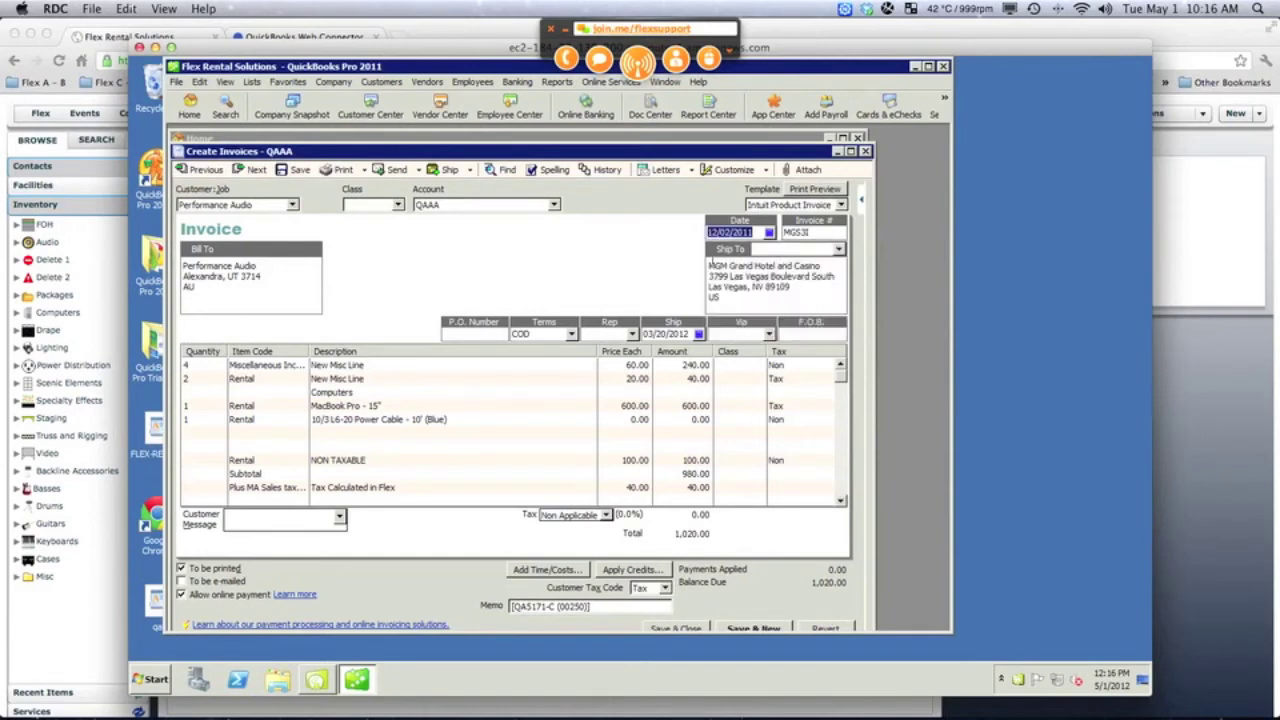
{"action": "key", "text": "Return"}
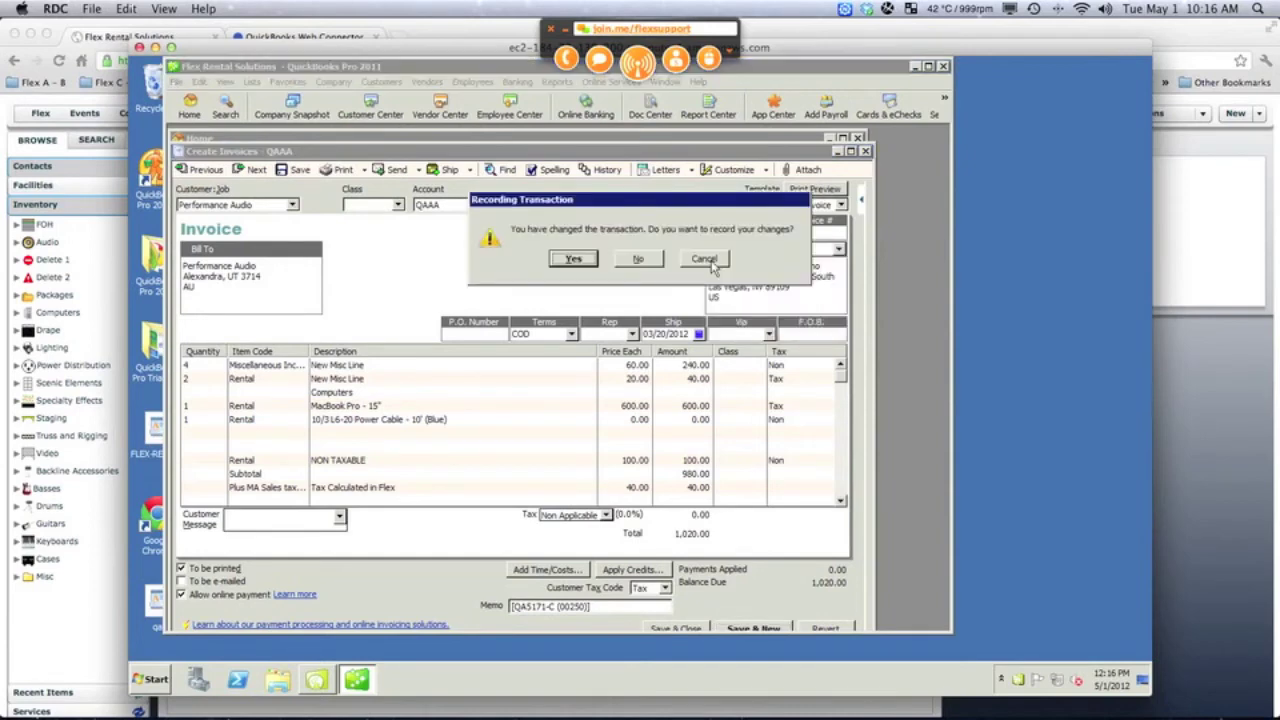
{"action": "left_click", "coordinate": [639, 260]}
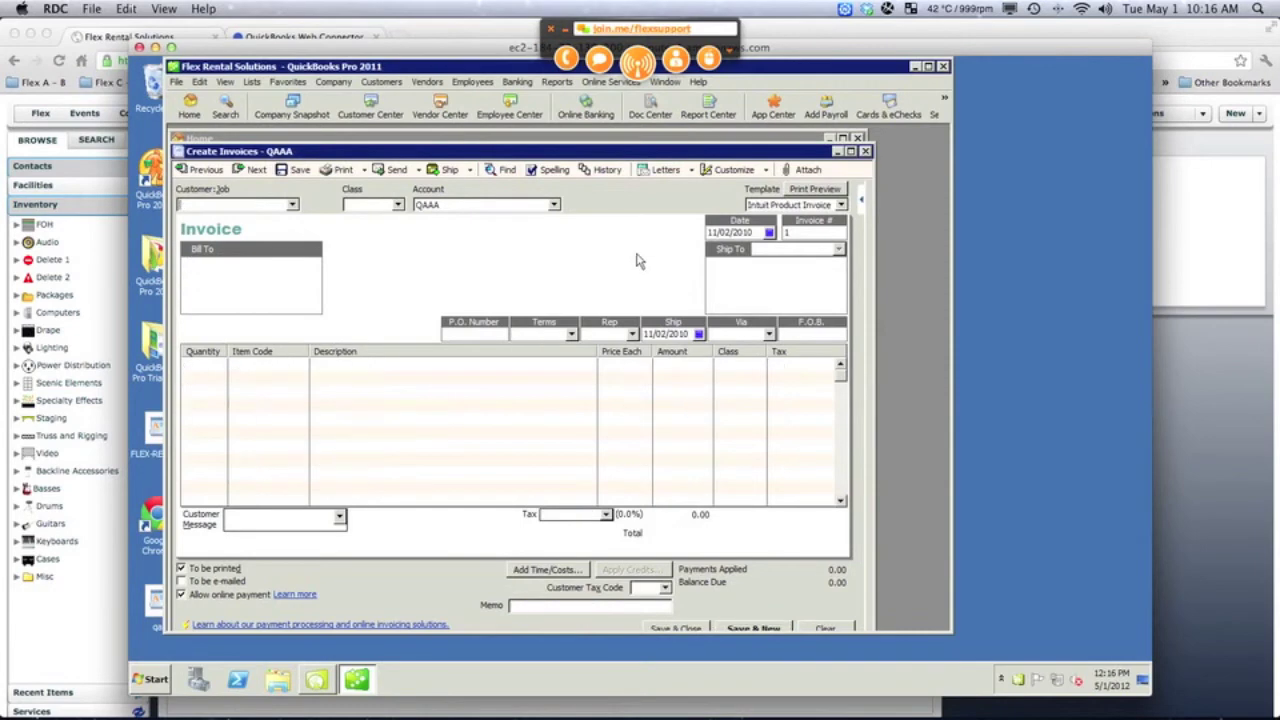
Step: Go back through the recorded QuickBooks invoices to the exported RKEProductions Inc. invoice and examine its line items and total
{"action": "left_click", "coordinate": [199, 172]}
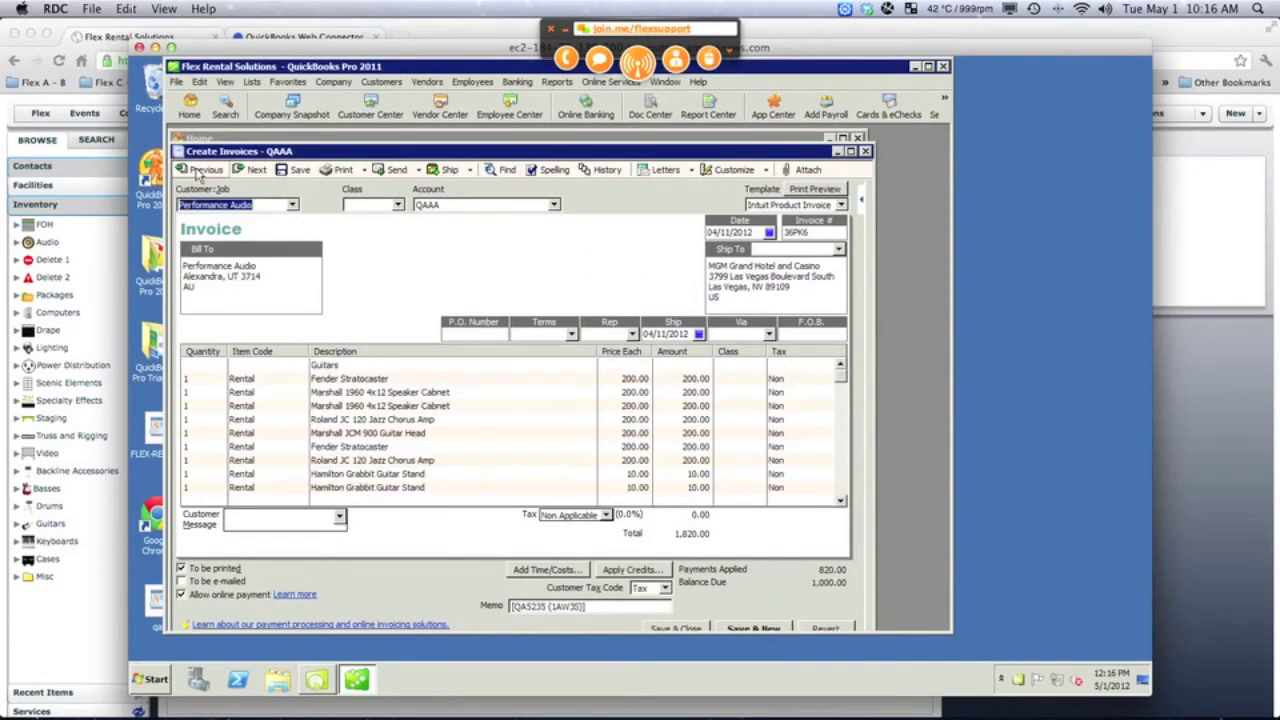
{"action": "left_click", "coordinate": [199, 172]}
{"action": "left_click", "coordinate": [199, 172]}
{"action": "left_click", "coordinate": [199, 172]}
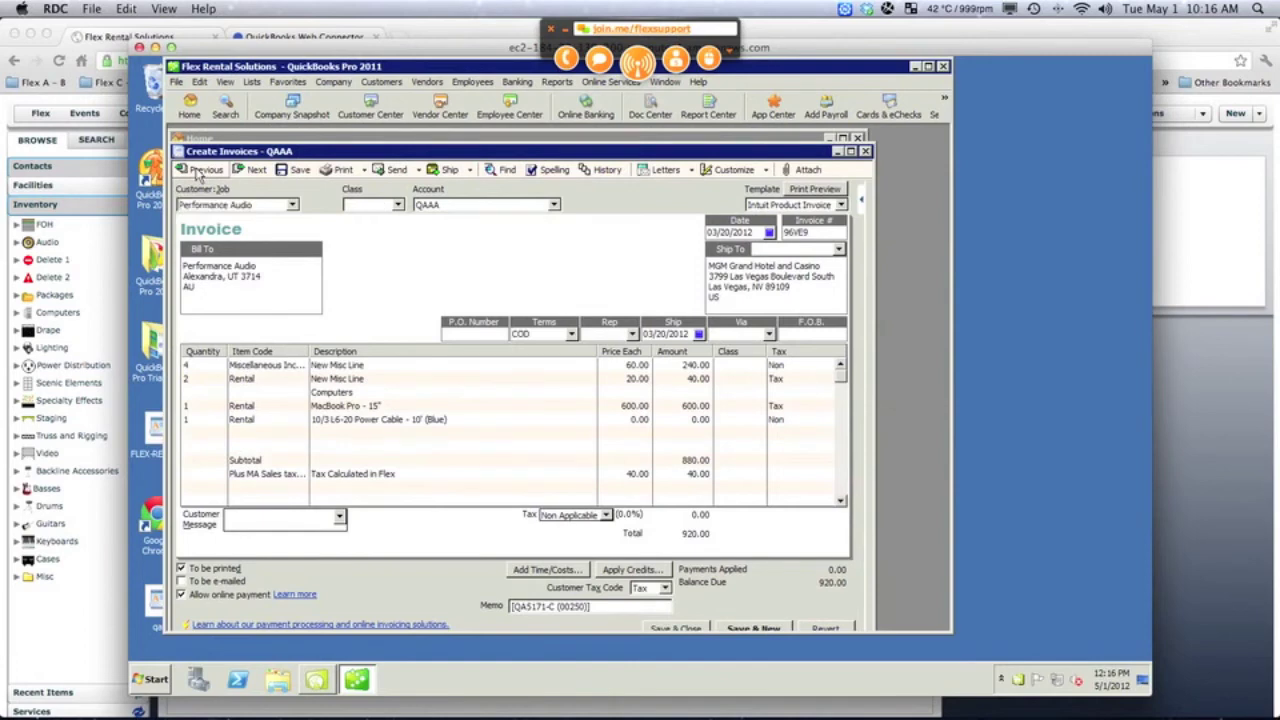
{"action": "left_click", "coordinate": [199, 172]}
{"action": "left_click", "coordinate": [199, 172]}
{"action": "left_click", "coordinate": [199, 172]}
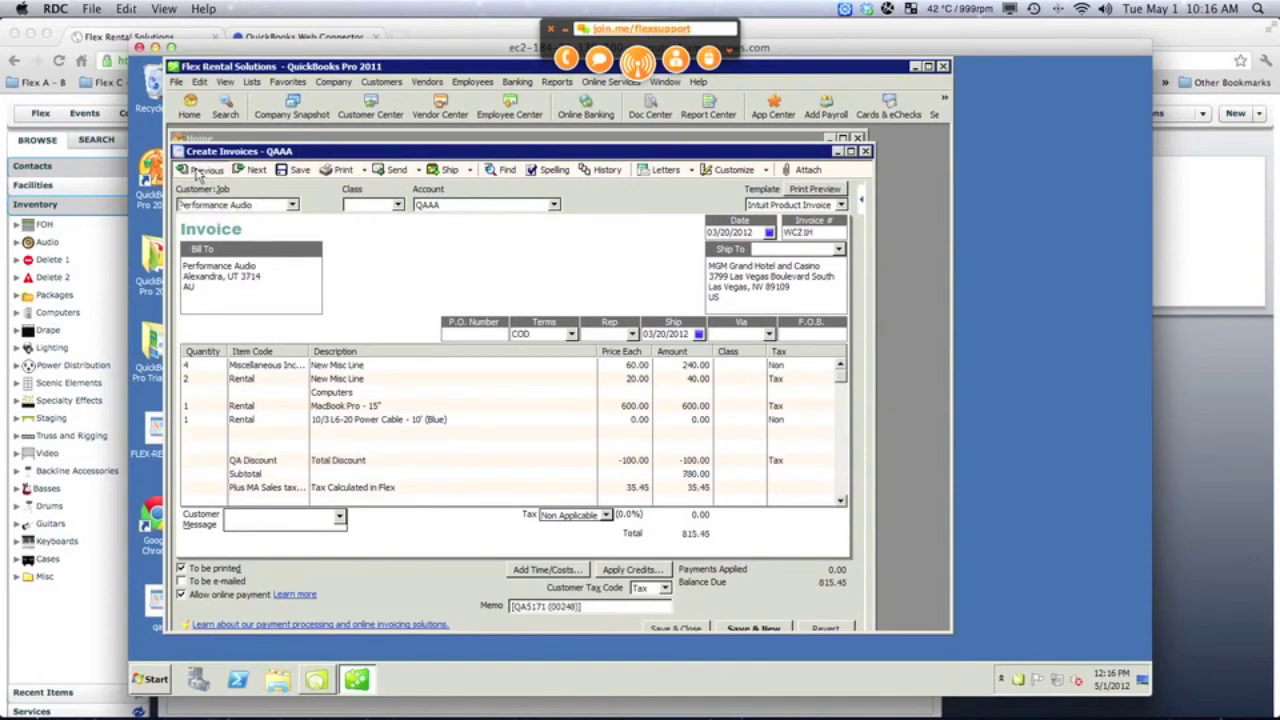
{"action": "left_click", "coordinate": [199, 172]}
{"action": "left_click", "coordinate": [199, 172]}
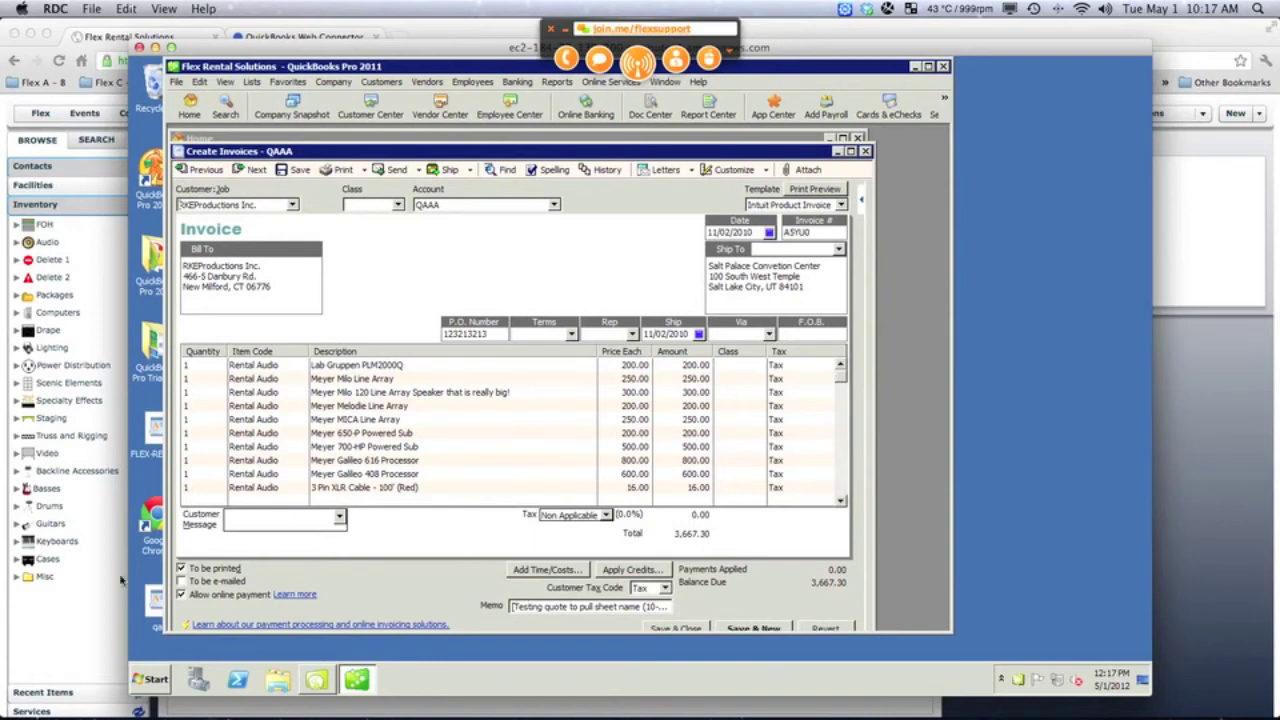
Step: Switch to Flex in Chrome and set the quantities of Lab Gruppen PLM2000Q and Meyer Milo Line Array to 2 on the test invoice
{"action": "left_click", "coordinate": [73, 611]}
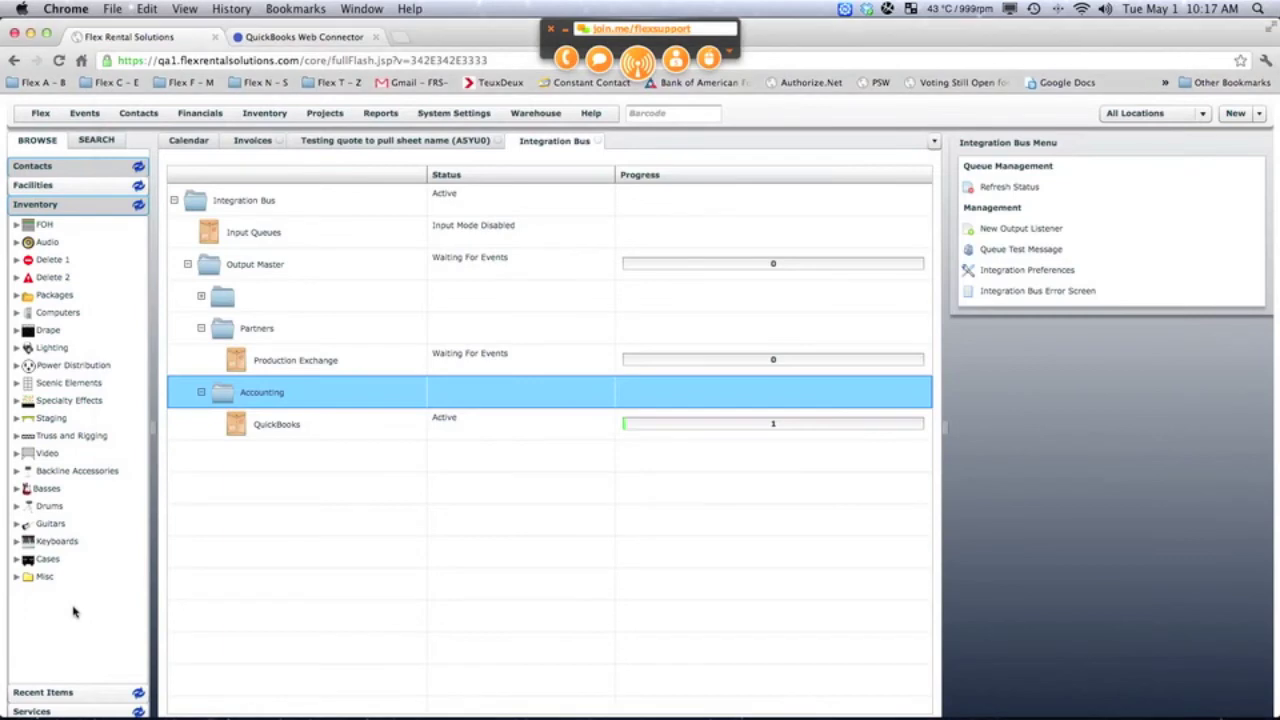
{"action": "left_click", "coordinate": [352, 143]}
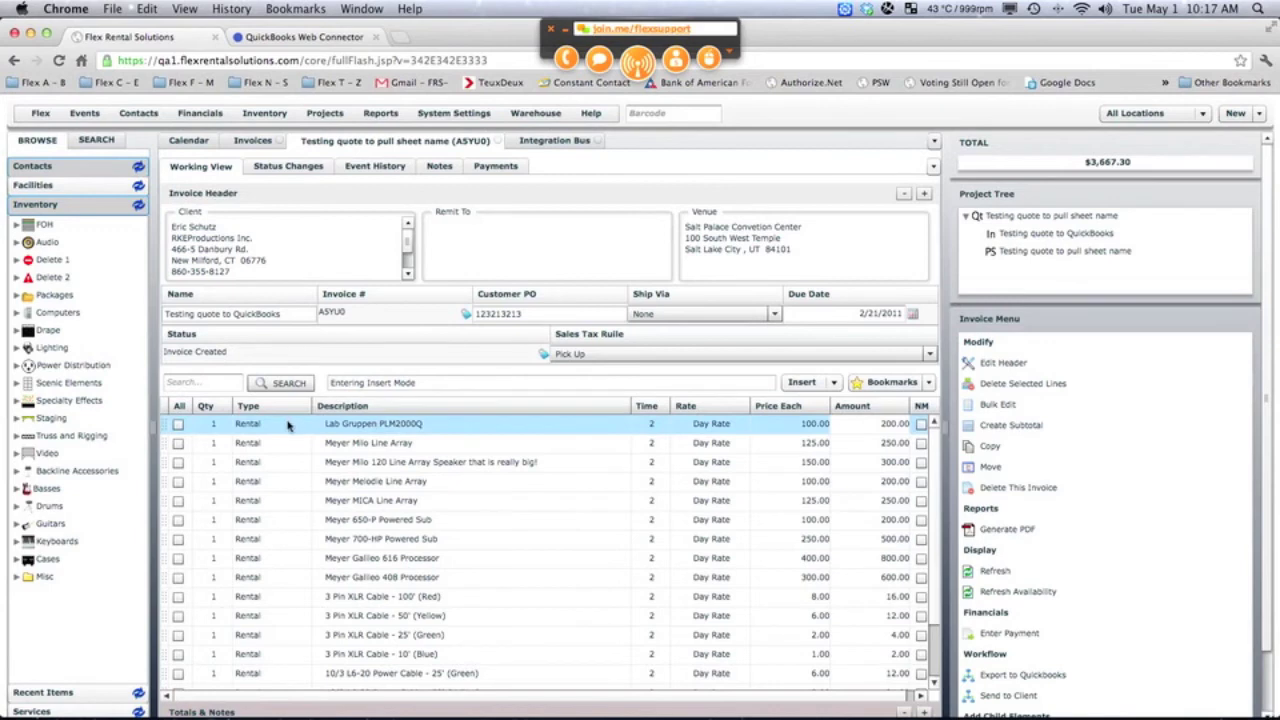
{"action": "left_click", "coordinate": [225, 428]}
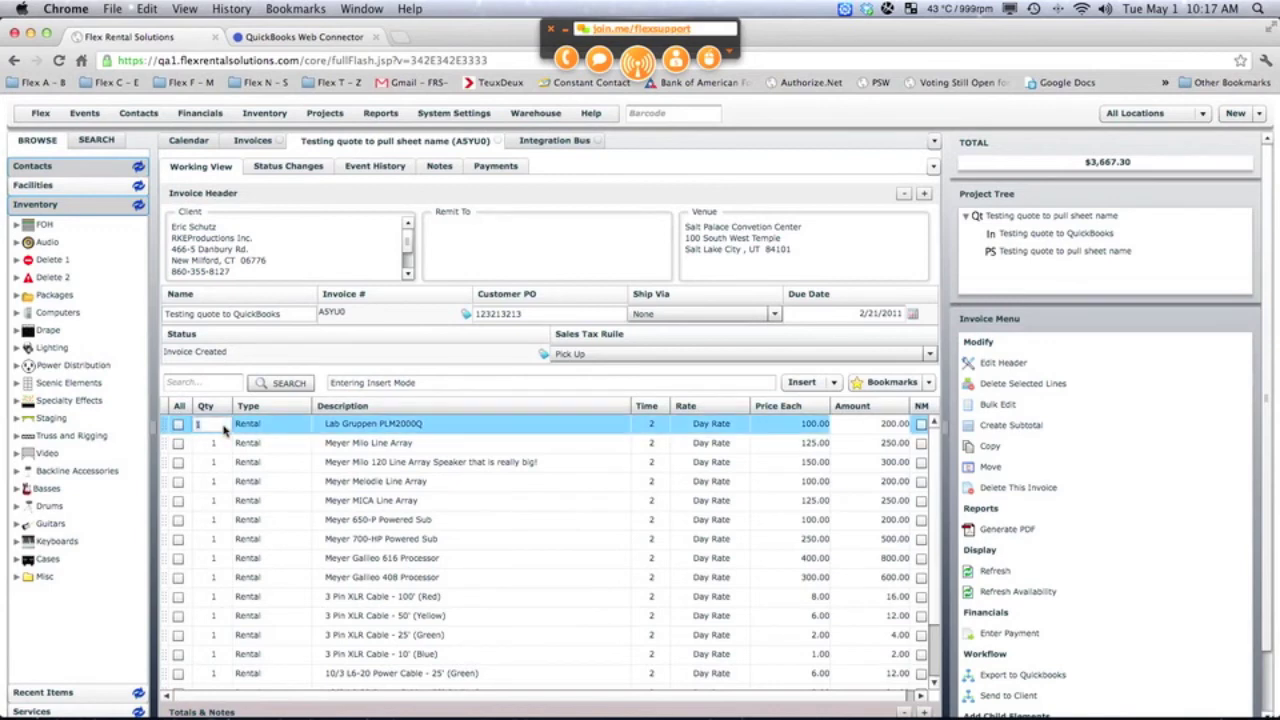
{"action": "type", "text": "2"}
{"action": "key", "text": "Return"}
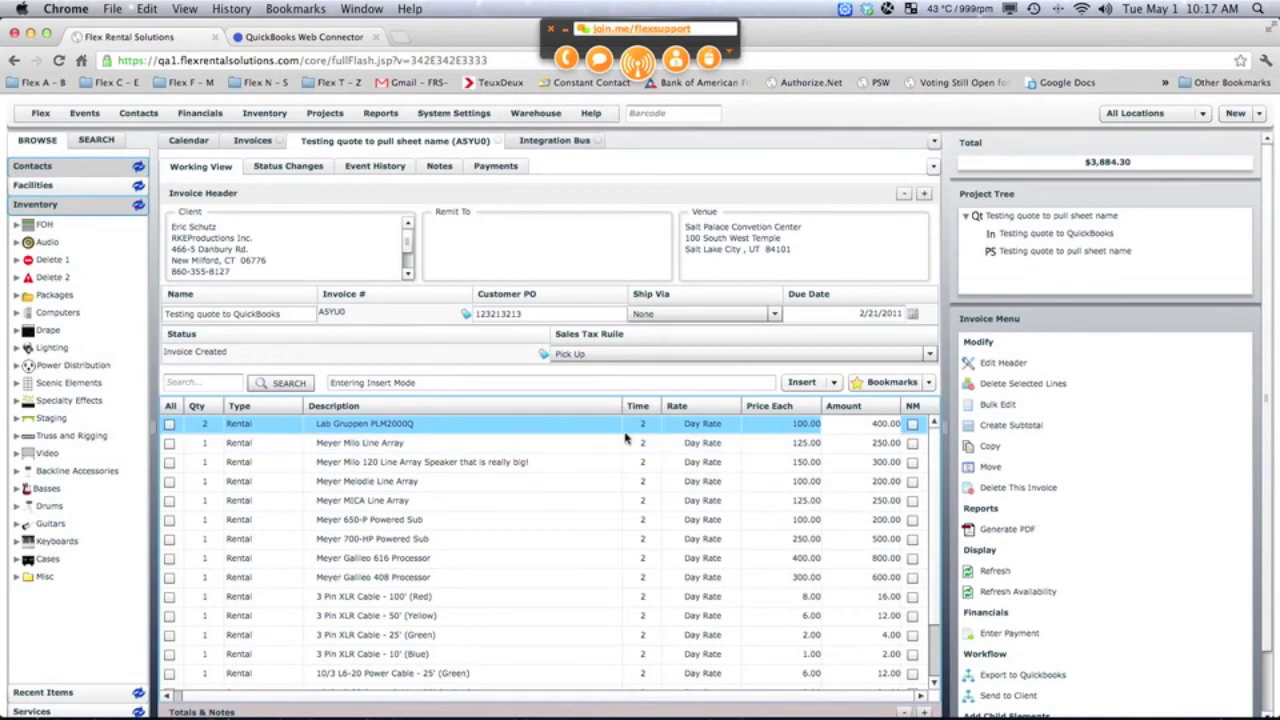
{"action": "left_click", "coordinate": [213, 449]}
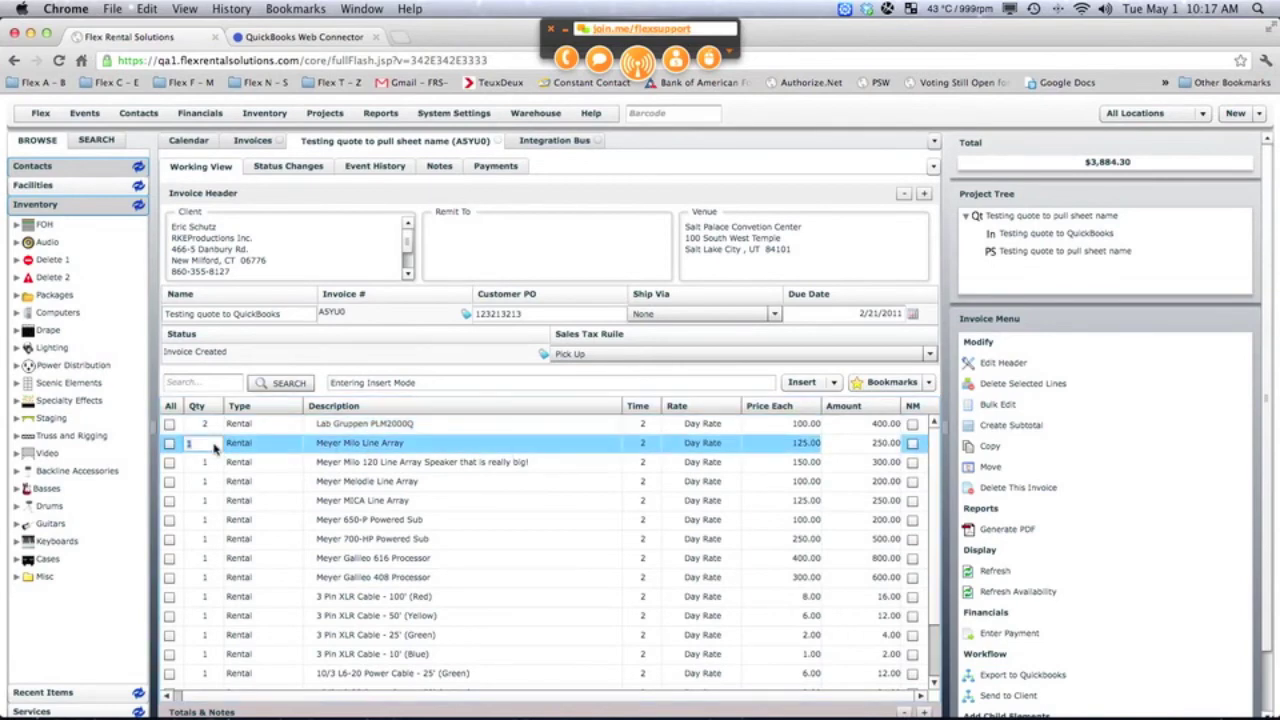
{"action": "type", "text": "2"}
{"action": "key", "text": "Return"}
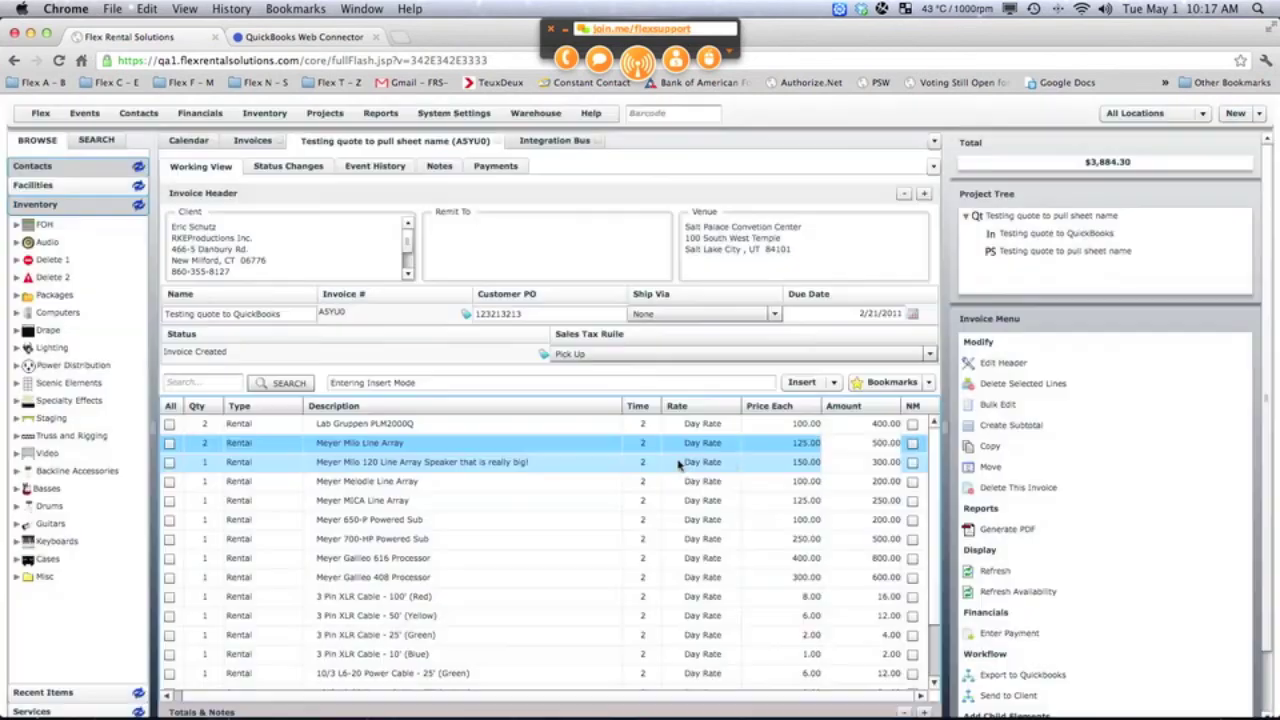
Step: Set the unit price of the Meyer Milo 120 Line Array Speaker line to 100.00
{"action": "left_click", "coordinate": [769, 466]}
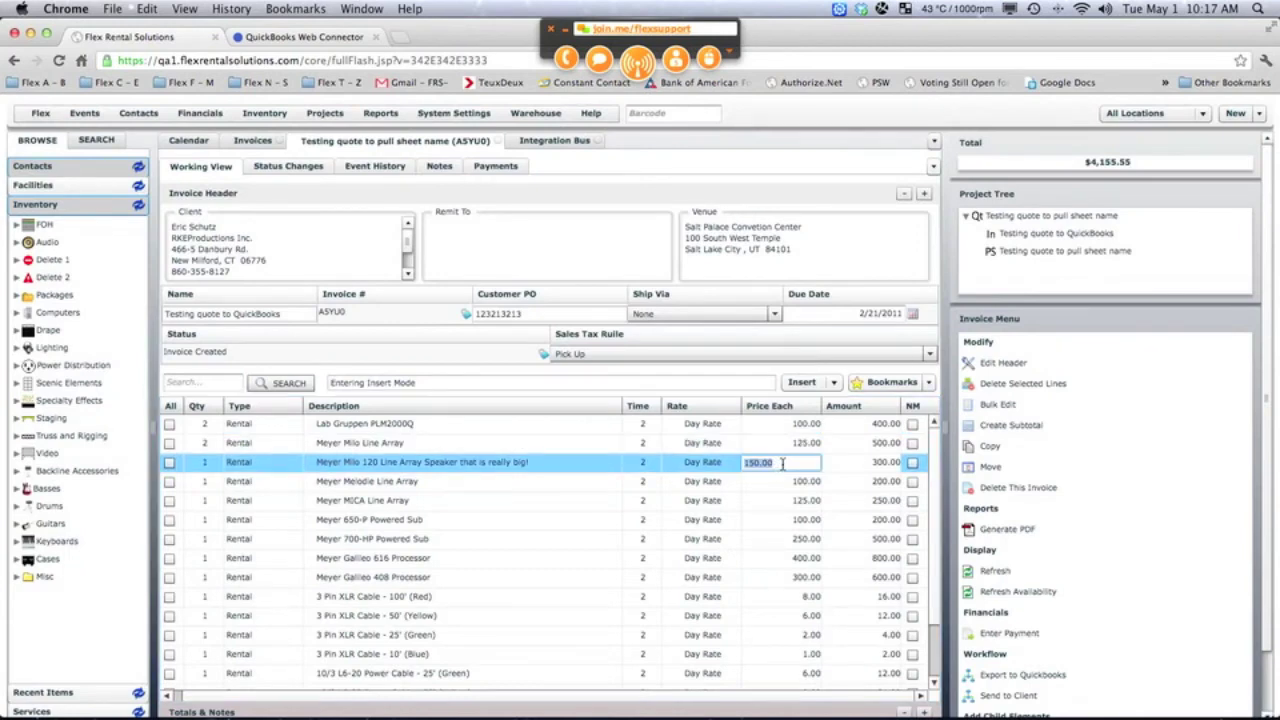
{"action": "type", "text": "100"}
{"action": "key", "text": "Return"}
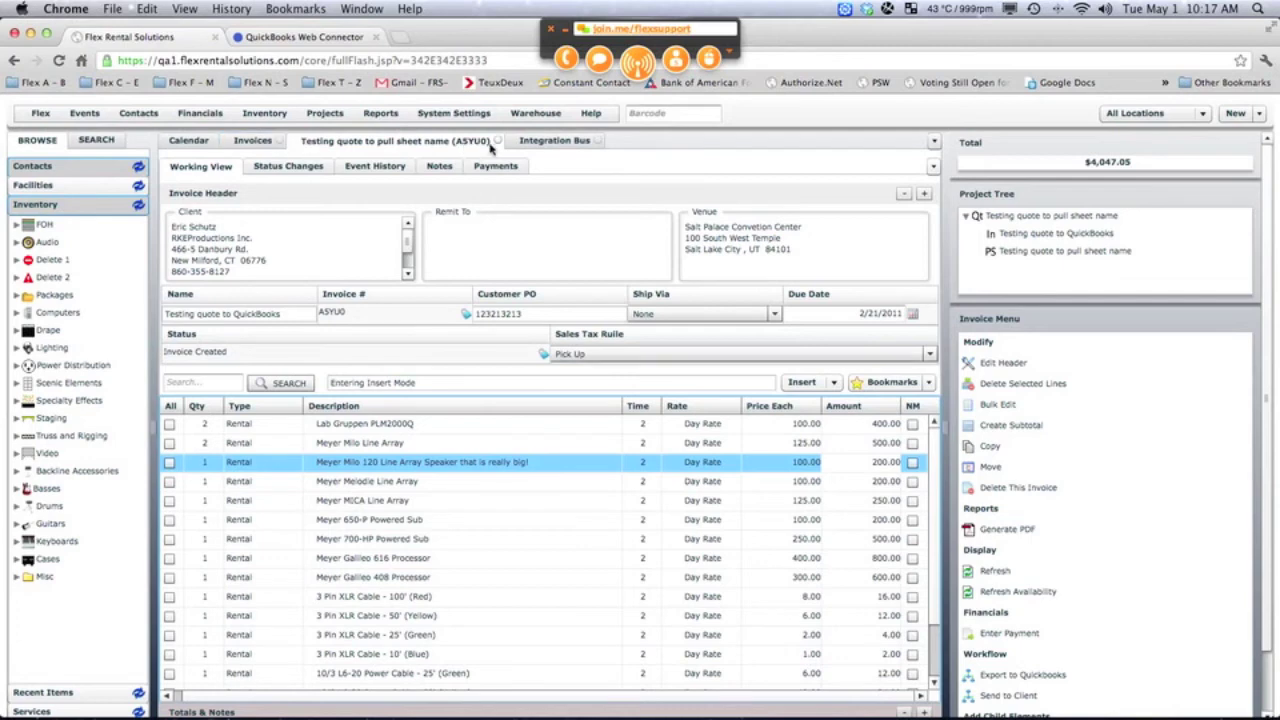
Step: Refresh the Integration Bus status and check the QuickBooks queue
{"action": "left_click", "coordinate": [251, 140]}
{"action": "left_click", "coordinate": [545, 140]}
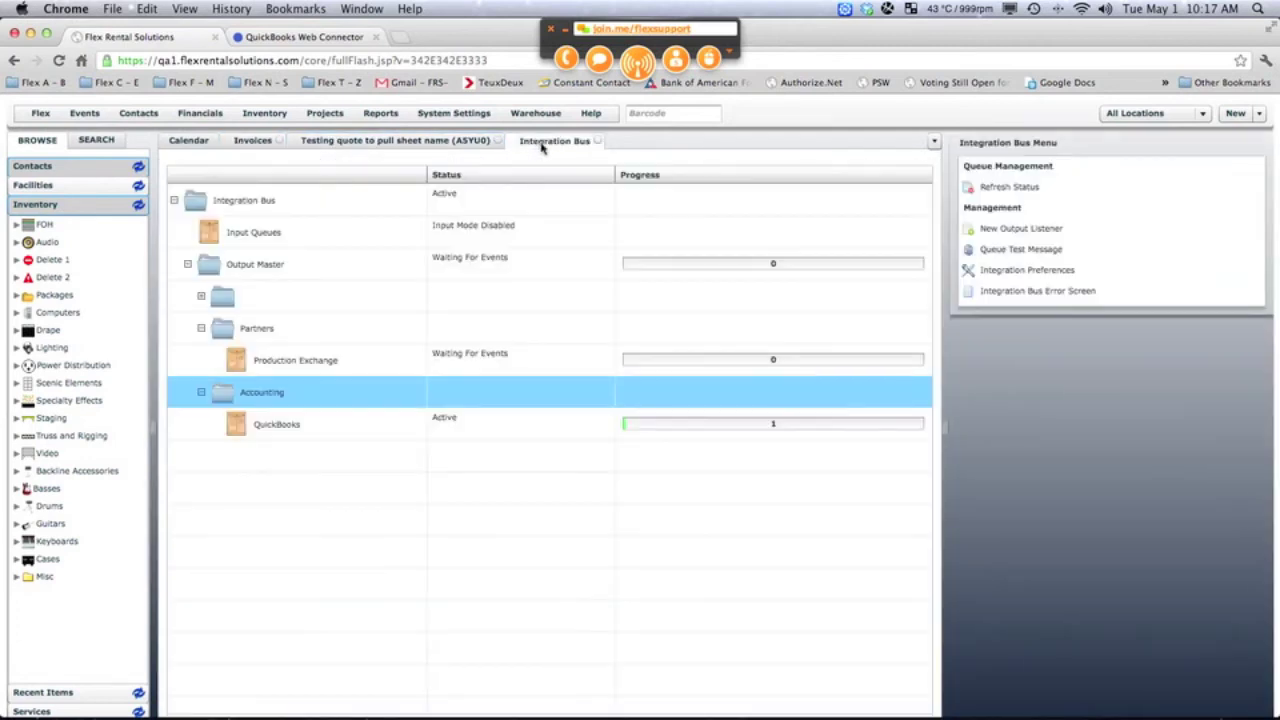
{"action": "left_click", "coordinate": [997, 192]}
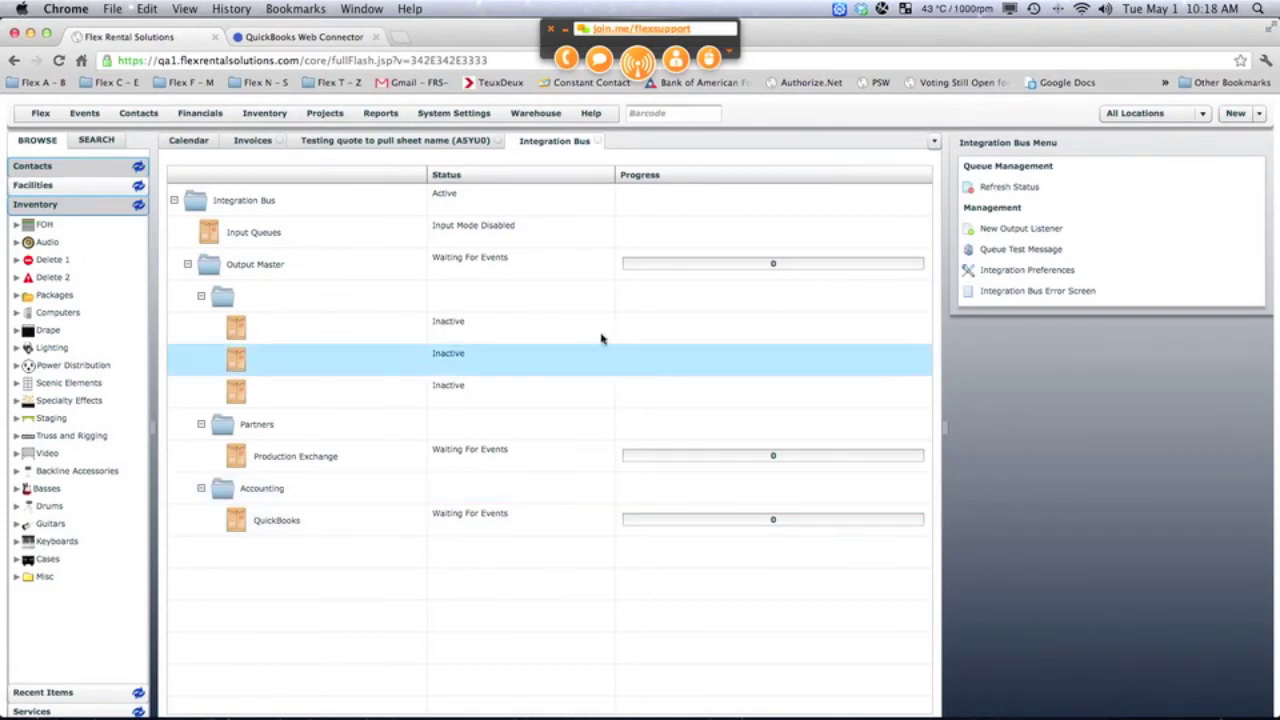
Step: Run the ReExport to Quickbooks workflow action on the test invoice from the invoices list, confirm it and dismiss the result
{"action": "left_click", "coordinate": [265, 145]}
{"action": "right_click", "coordinate": [492, 249]}
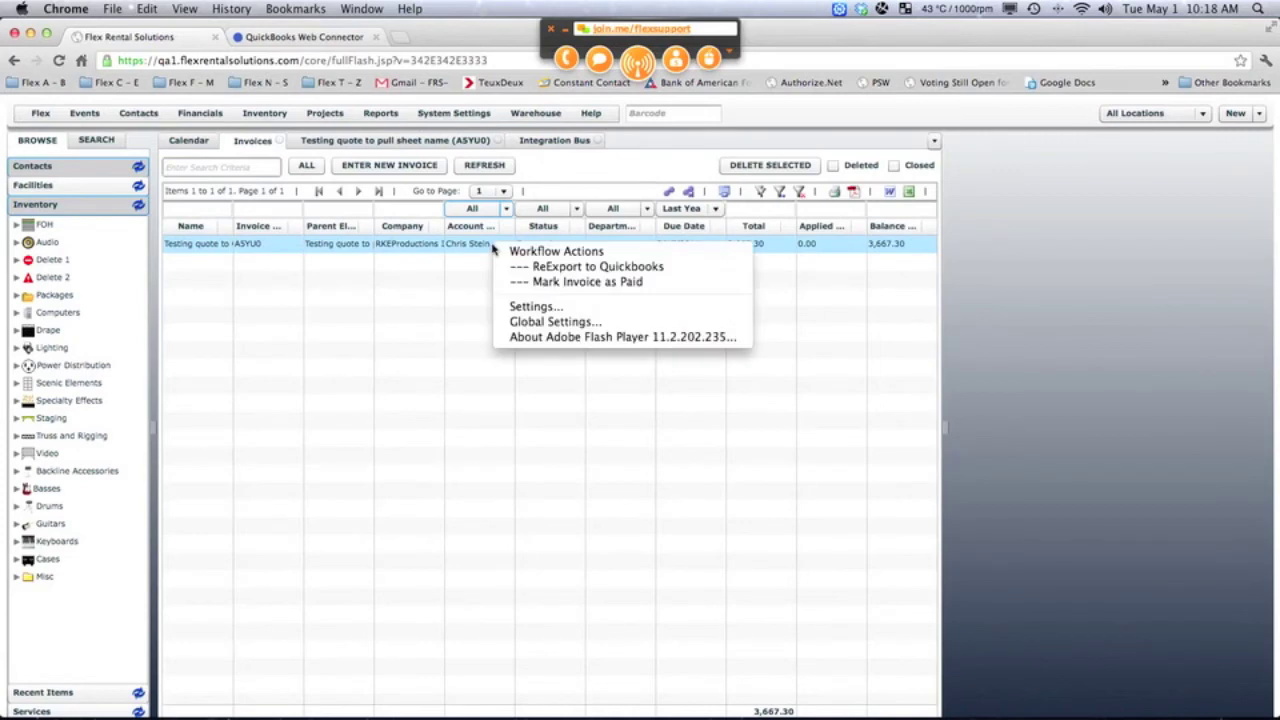
{"action": "left_click", "coordinate": [546, 268]}
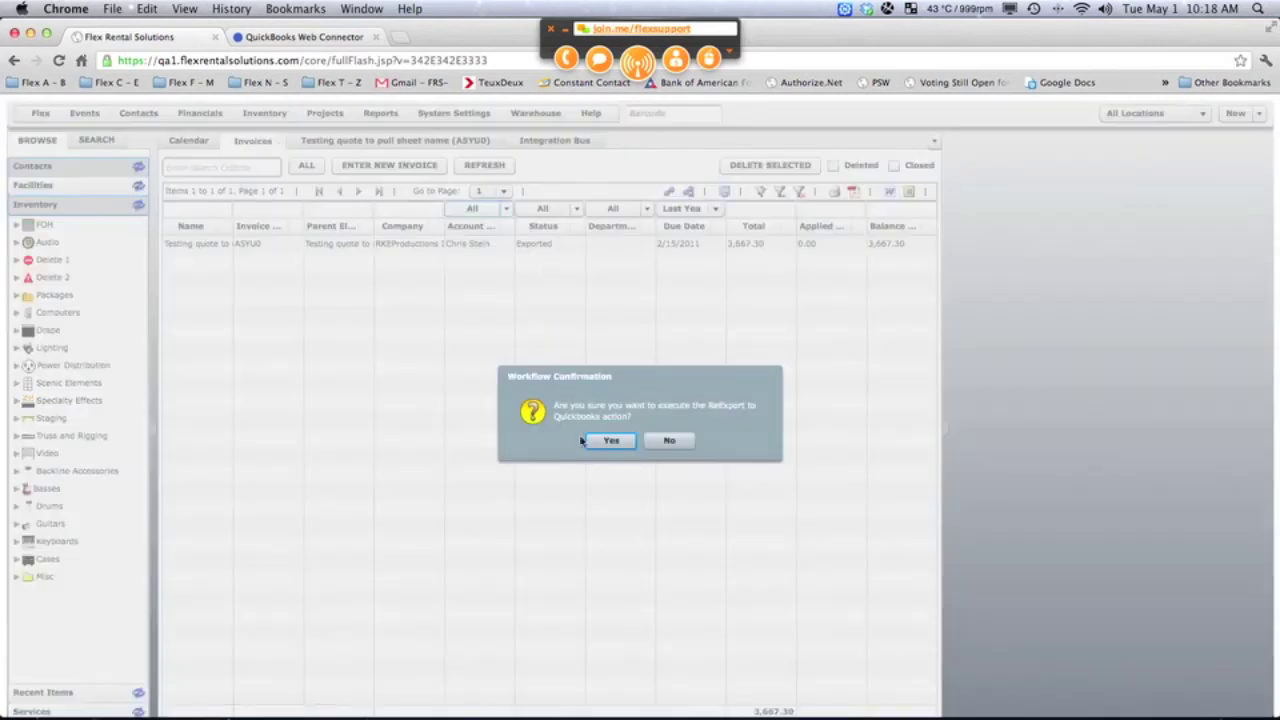
{"action": "left_click", "coordinate": [609, 441]}
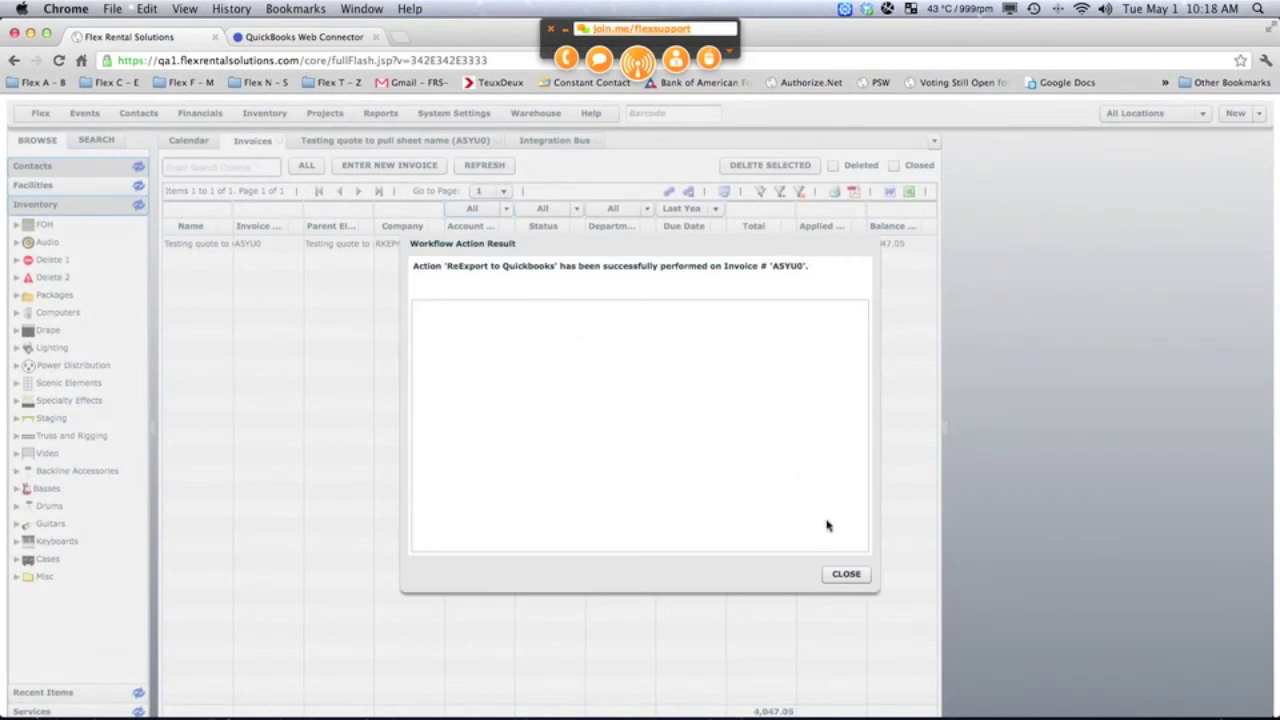
{"action": "left_click", "coordinate": [845, 575]}
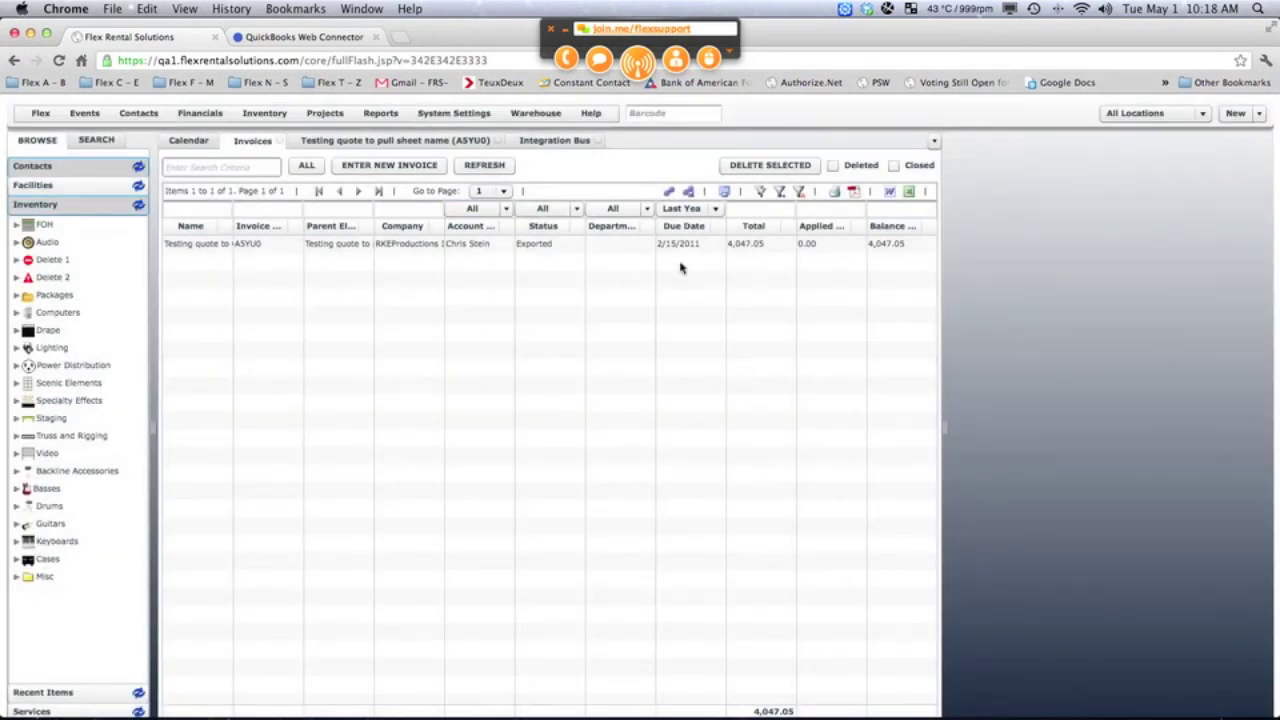
Step: Switch to the remote desktop and reload the RKEProductions Inc. invoice in QuickBooks by moving to the adjacent invoice and back
{"action": "mouse_move", "coordinate": [602, 684]}
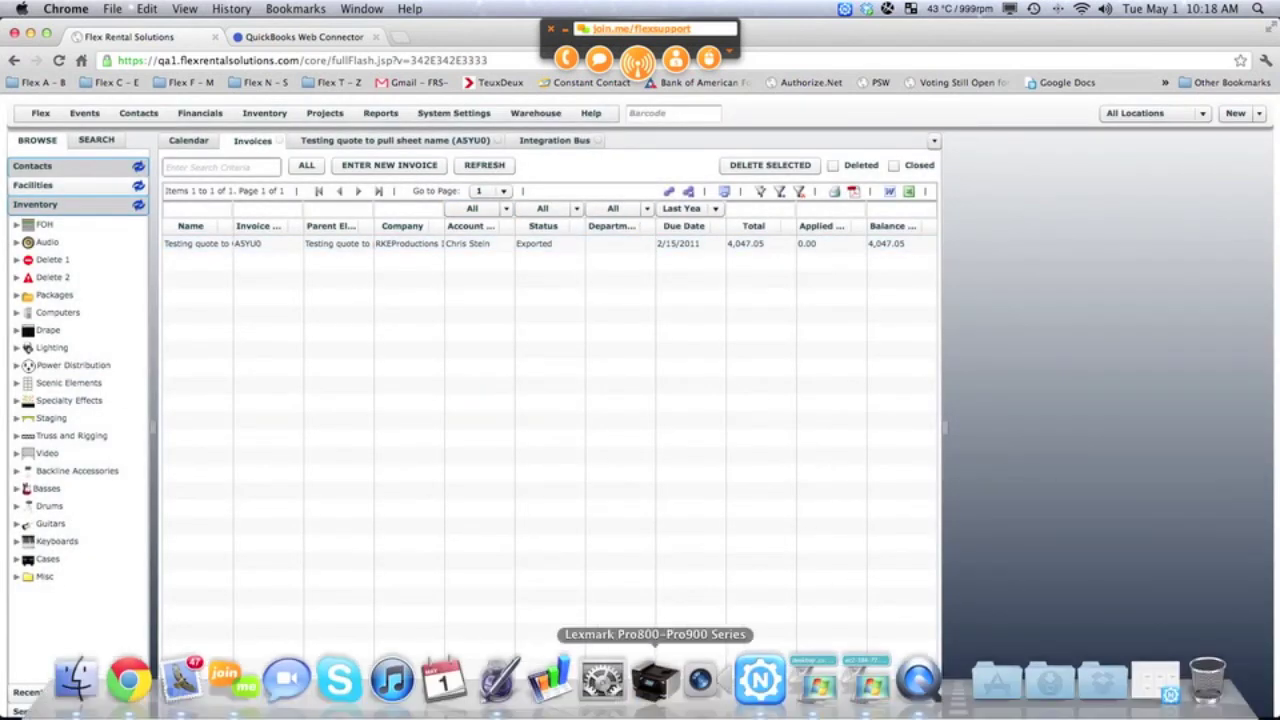
{"action": "left_click", "coordinate": [870, 684]}
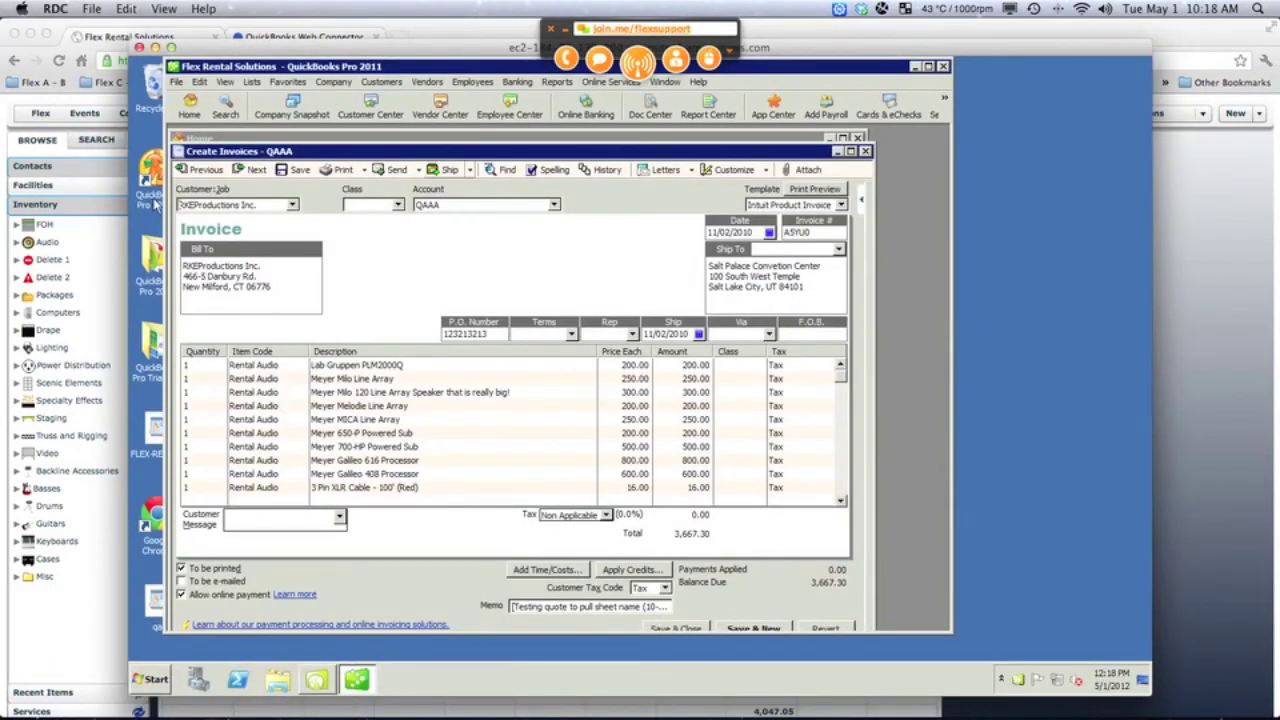
{"action": "left_click", "coordinate": [257, 172]}
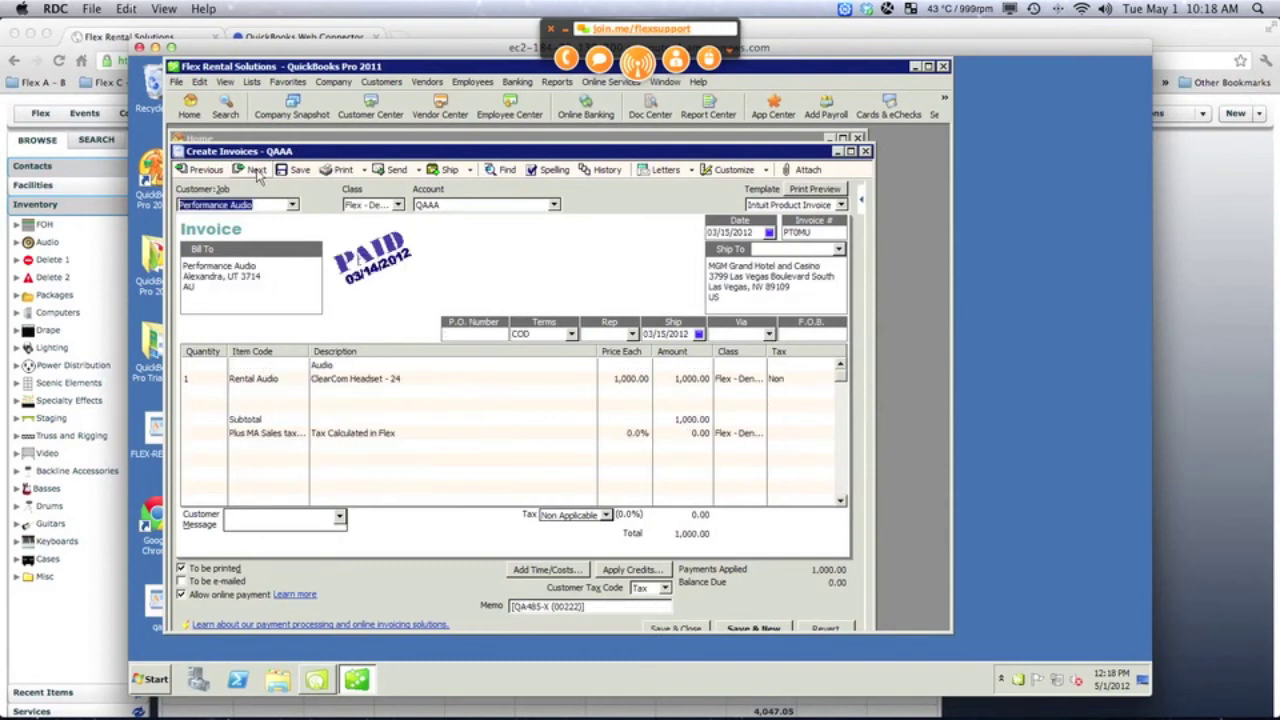
{"action": "left_click", "coordinate": [203, 171]}
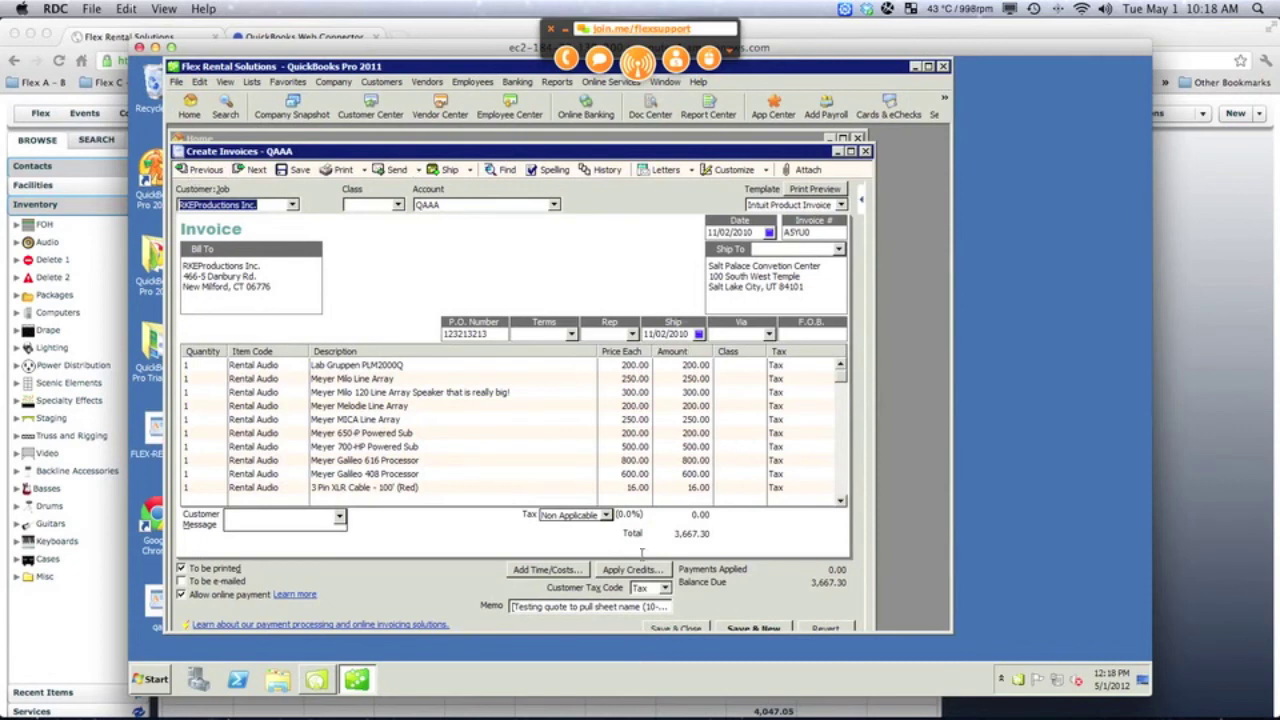
Step: Update the selected Flex Rental Solutions - QA application in QuickBooks Web Connector again and return to the QuickBooks invoice
{"action": "left_click", "coordinate": [320, 680]}
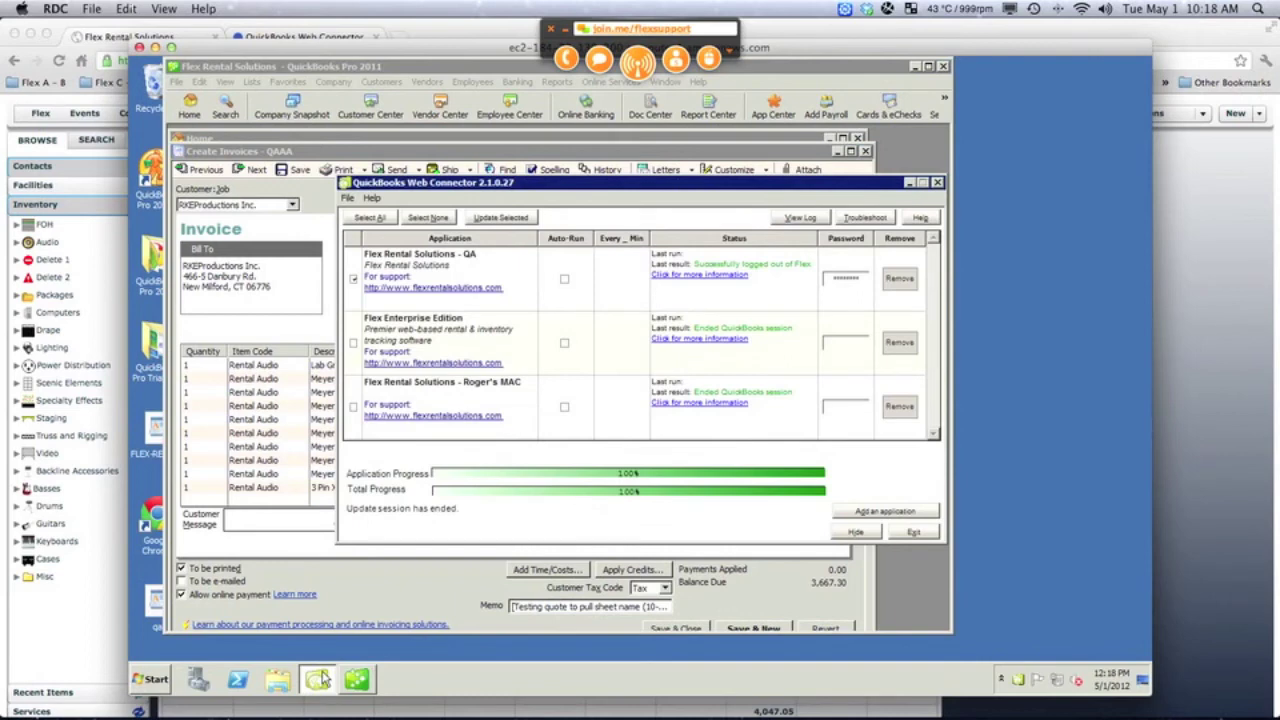
{"action": "left_click", "coordinate": [483, 219]}
{"action": "left_click", "coordinate": [784, 597]}
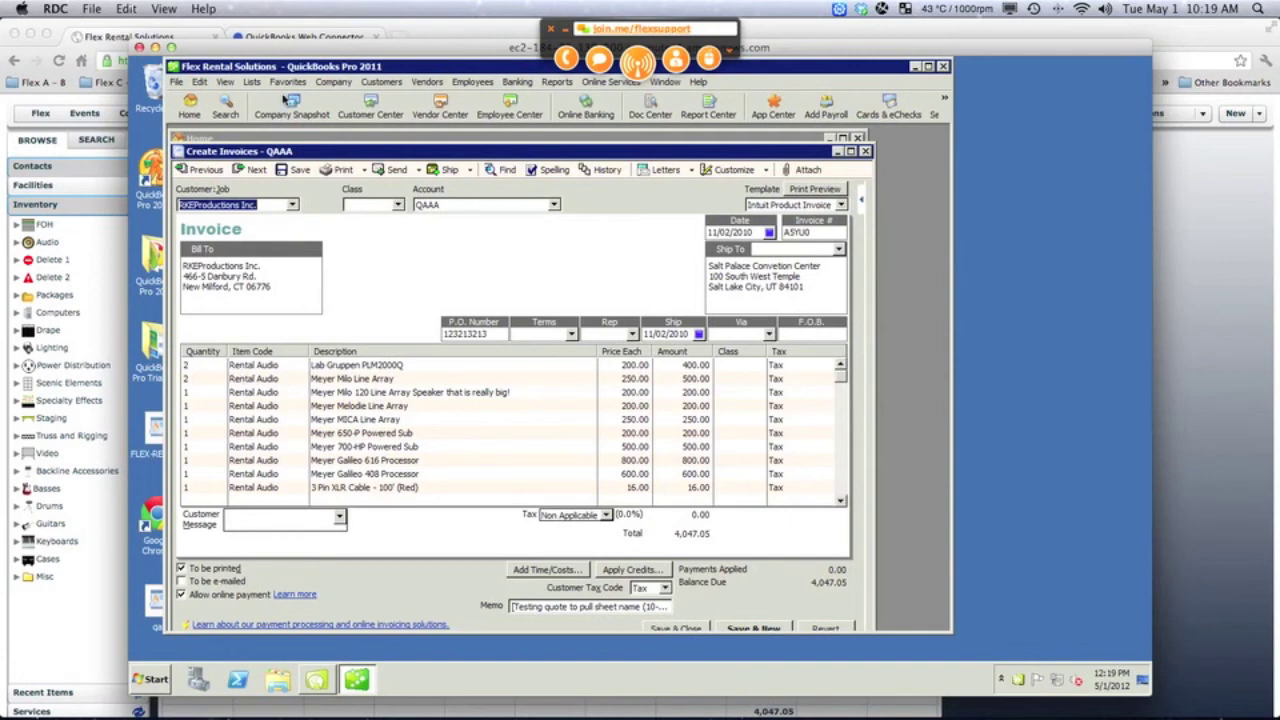
Step: Open the test invoice in Flex in the browser and compare its line items and prices with the QuickBooks invoice
{"action": "left_click_drag", "start_coordinate": [402, 50], "coordinate": [506, 106]}
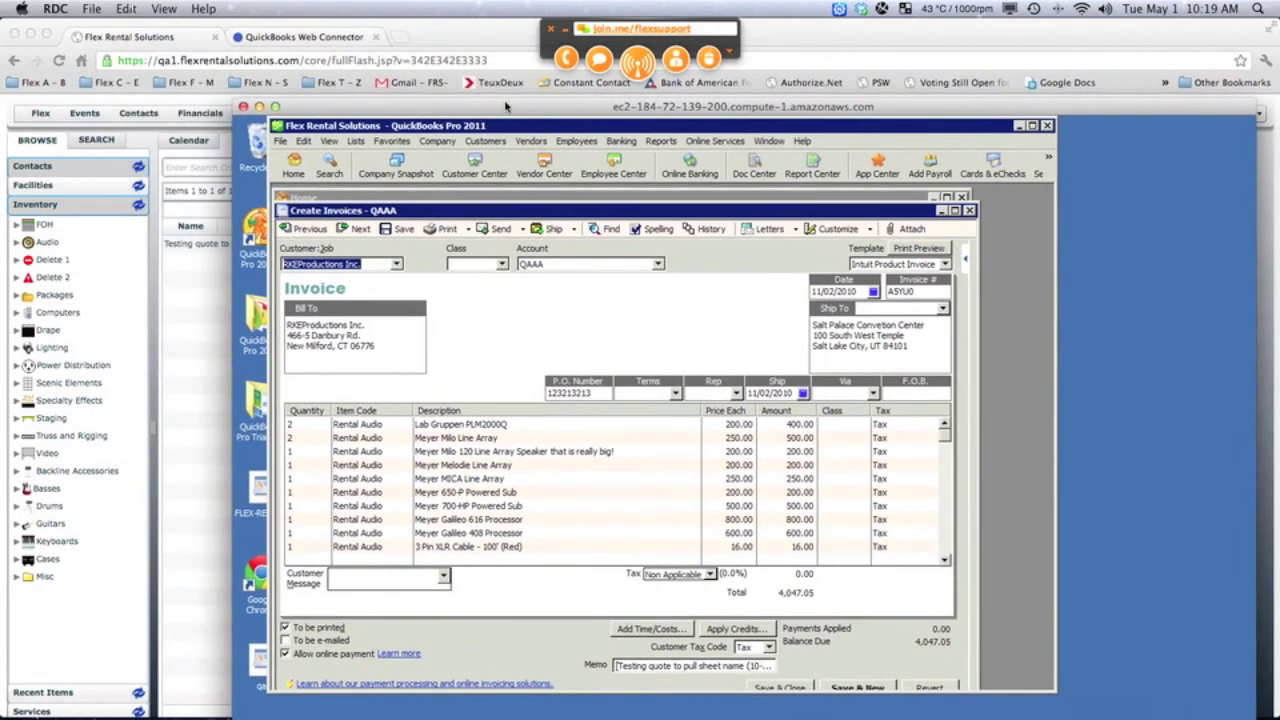
{"action": "left_click", "coordinate": [203, 281]}
{"action": "left_click", "coordinate": [370, 144]}
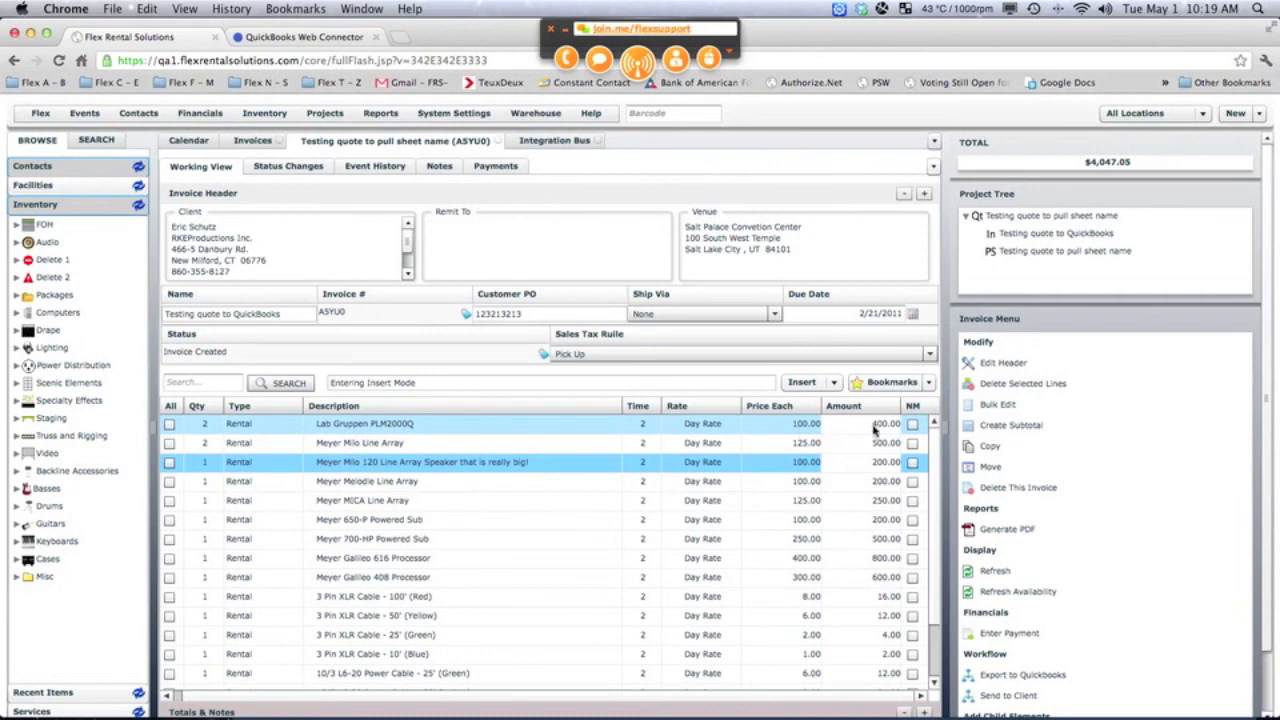
{"action": "key", "text": "super+Tab"}
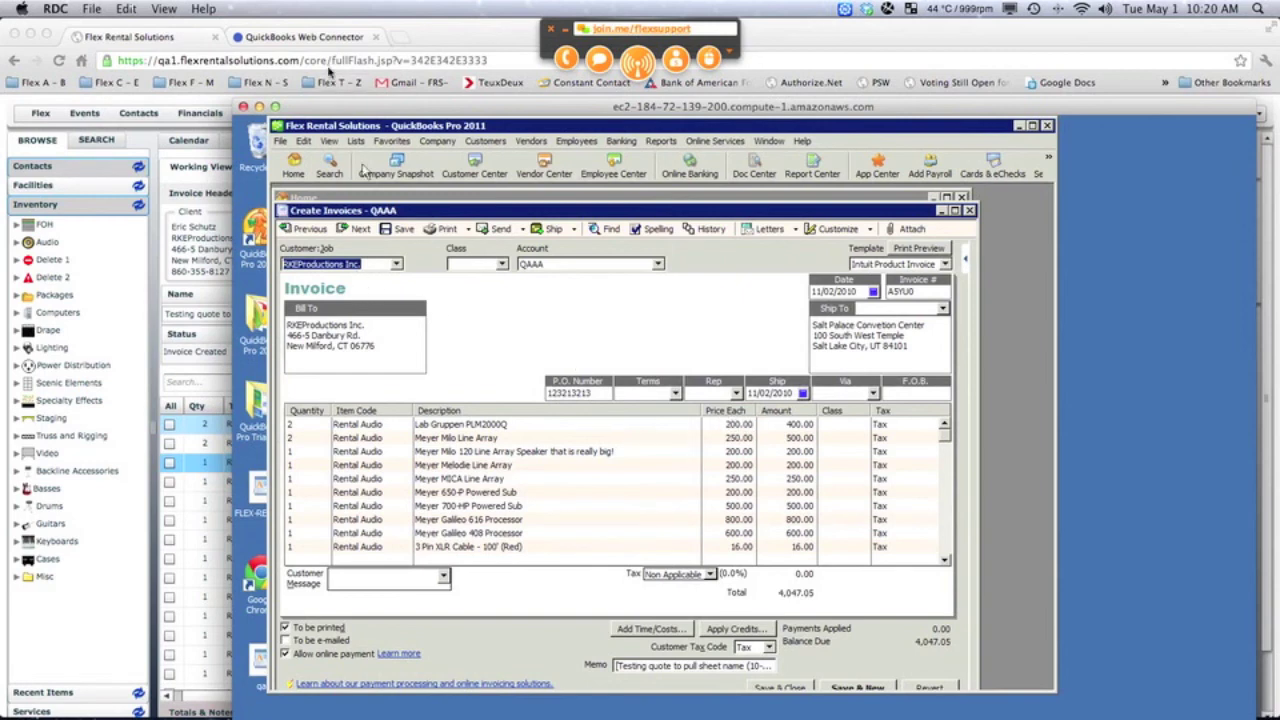
{"action": "left_click", "coordinate": [146, 146]}
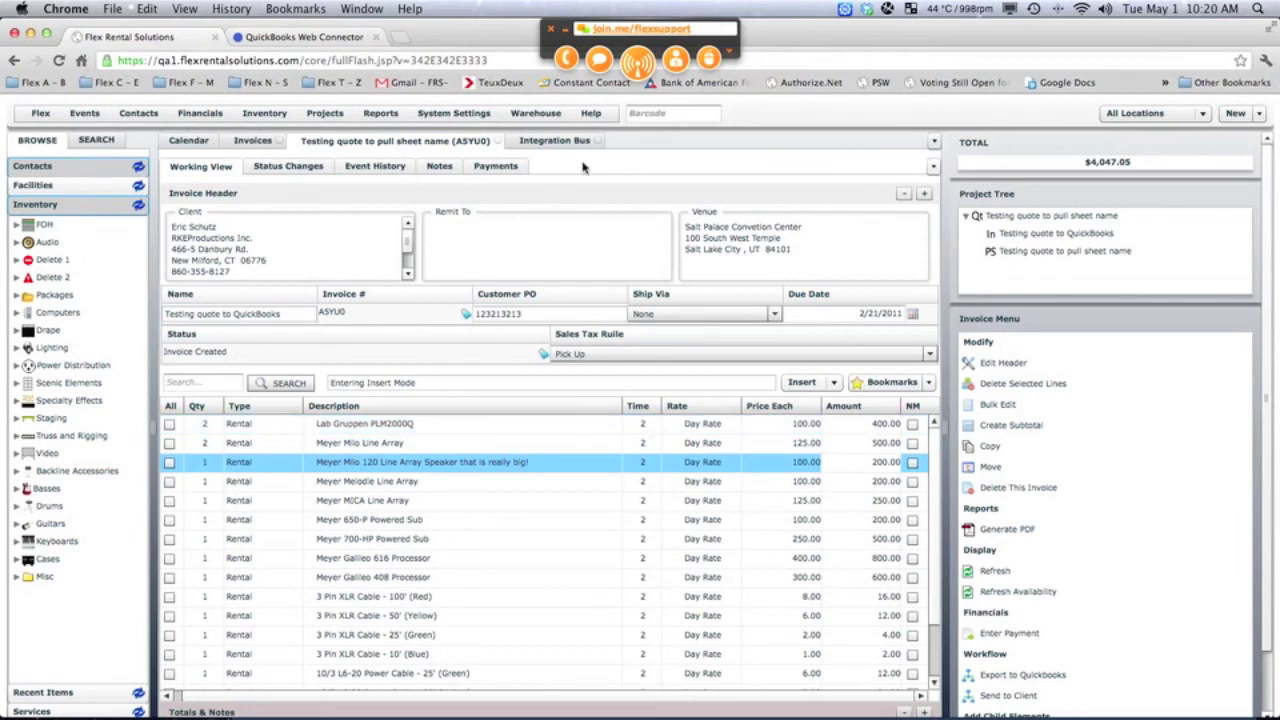
{"action": "key", "text": "super+Tab"}
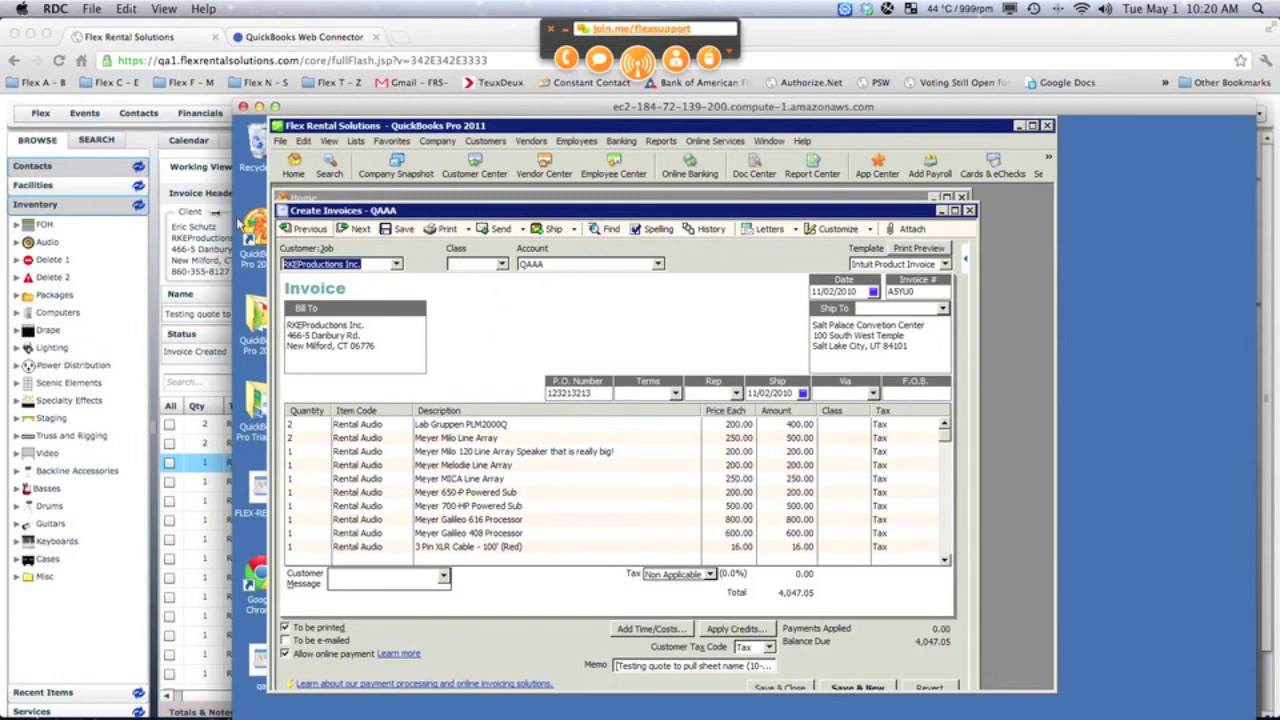
Step: Switch back to Flex in the browser and set the test invoice's department to Installation in its header
{"action": "left_click", "coordinate": [195, 190]}
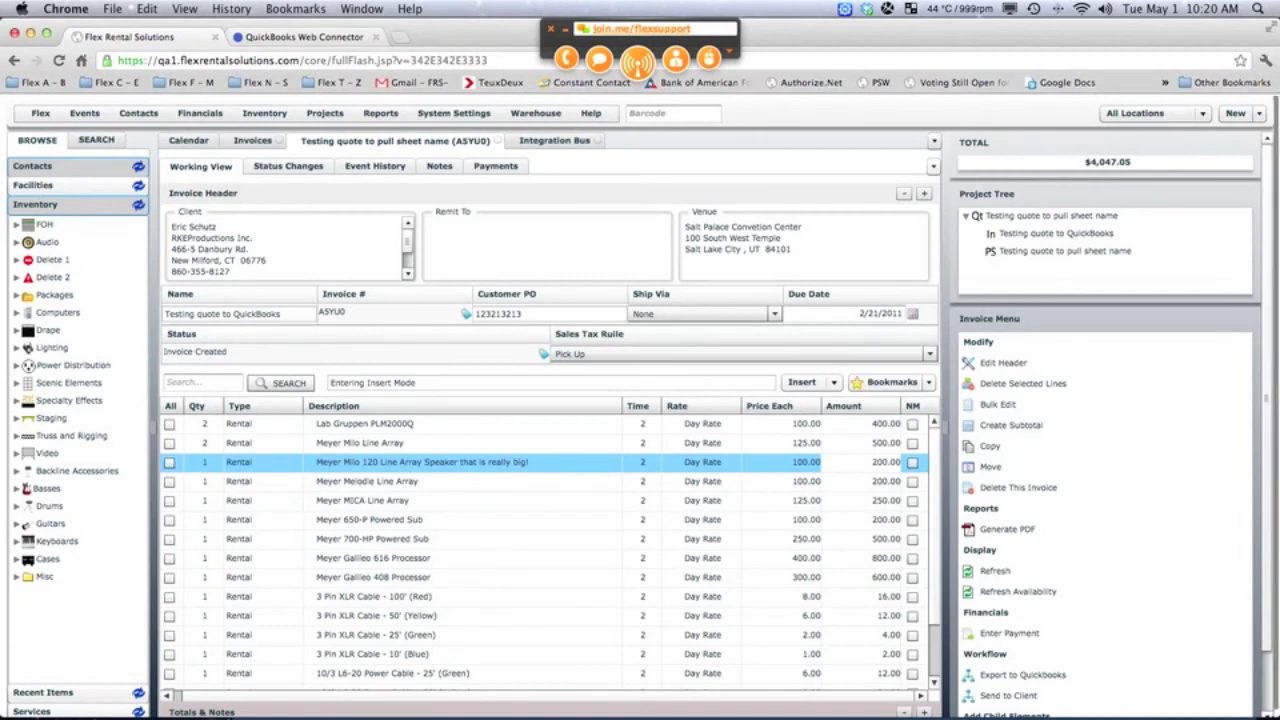
{"action": "left_click", "coordinate": [1005, 365]}
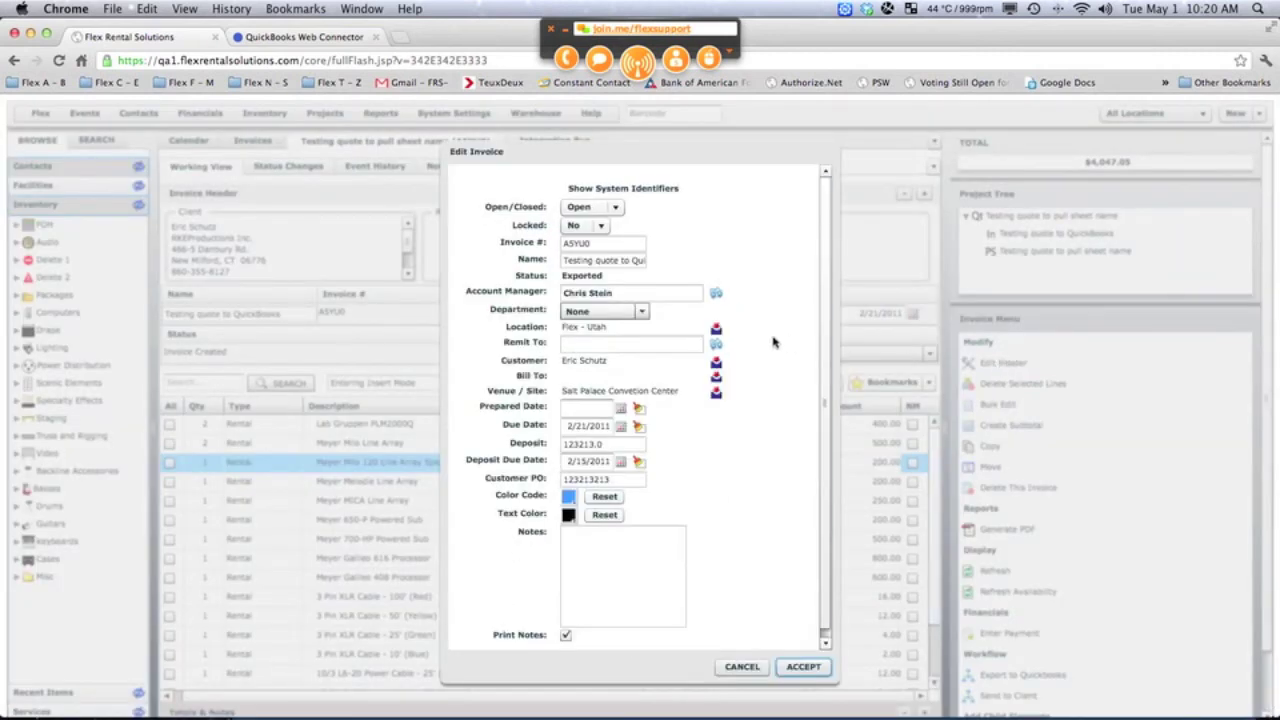
{"action": "left_click", "coordinate": [628, 312]}
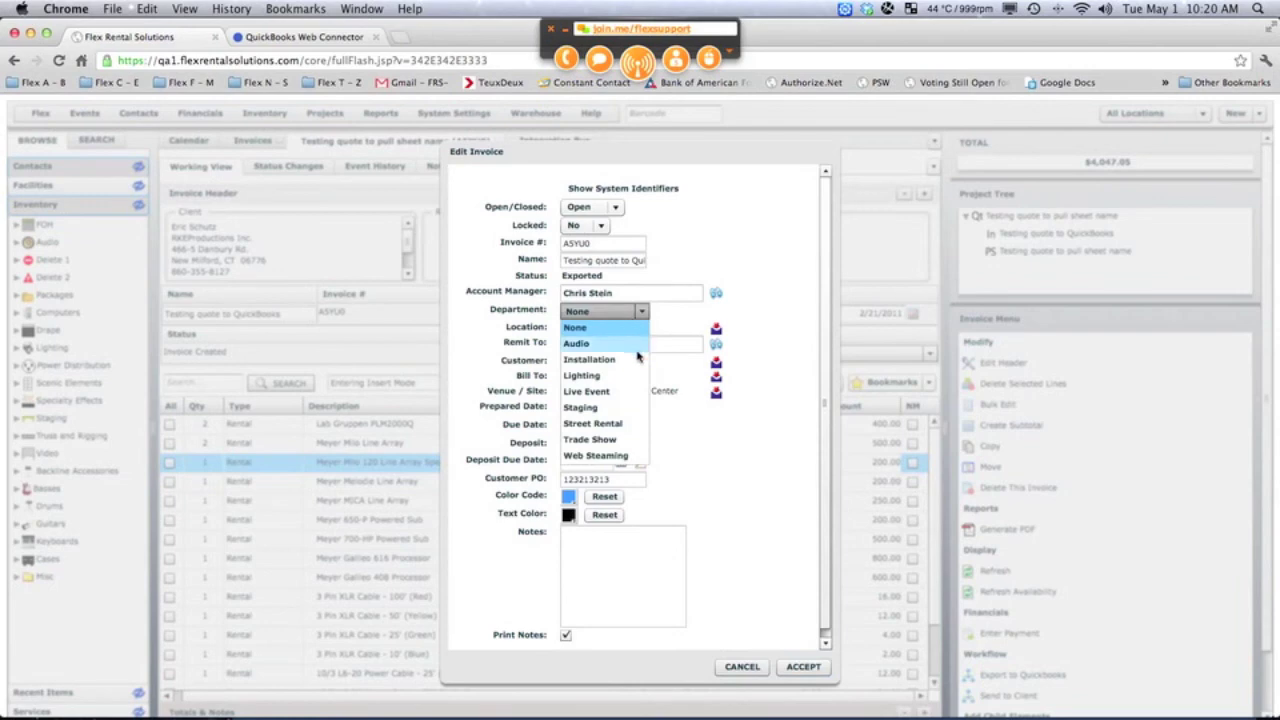
{"action": "left_click", "coordinate": [606, 360]}
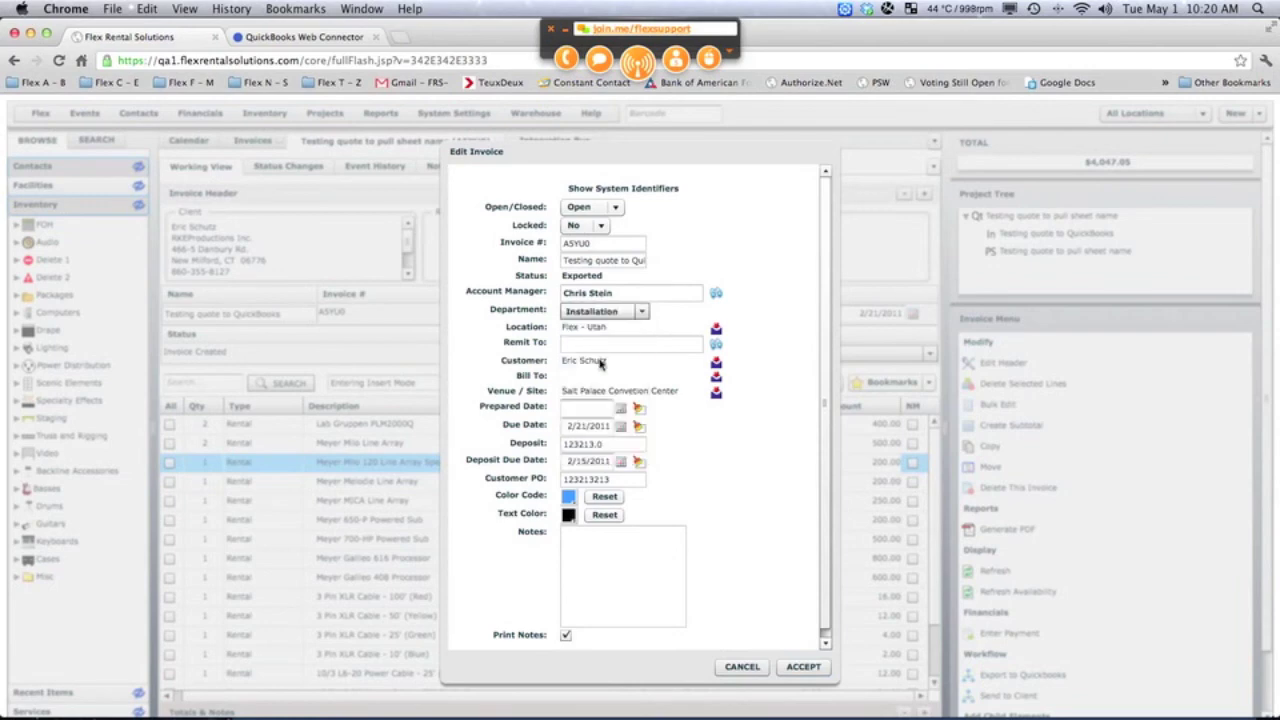
{"action": "left_click", "coordinate": [805, 666]}
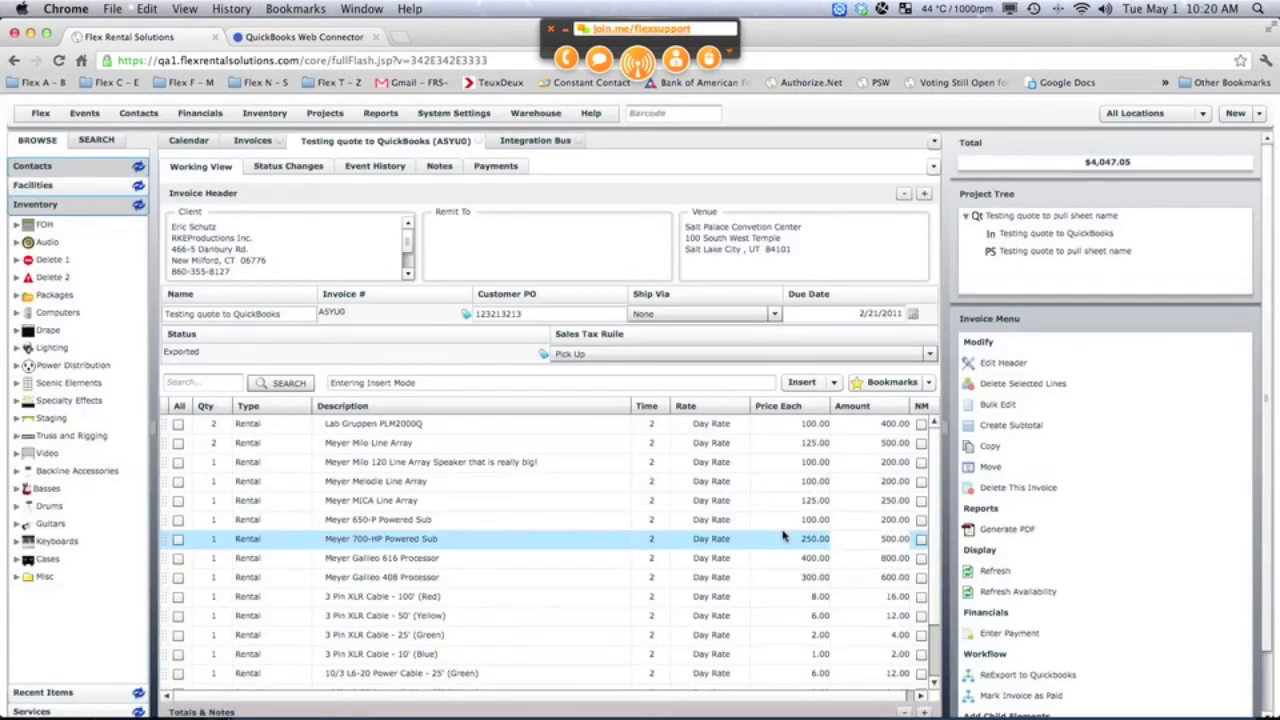
Step: Run the ReExport to Quickbooks workflow action on the open invoice, confirm it and dismiss the result
{"action": "left_click", "coordinate": [1030, 676]}
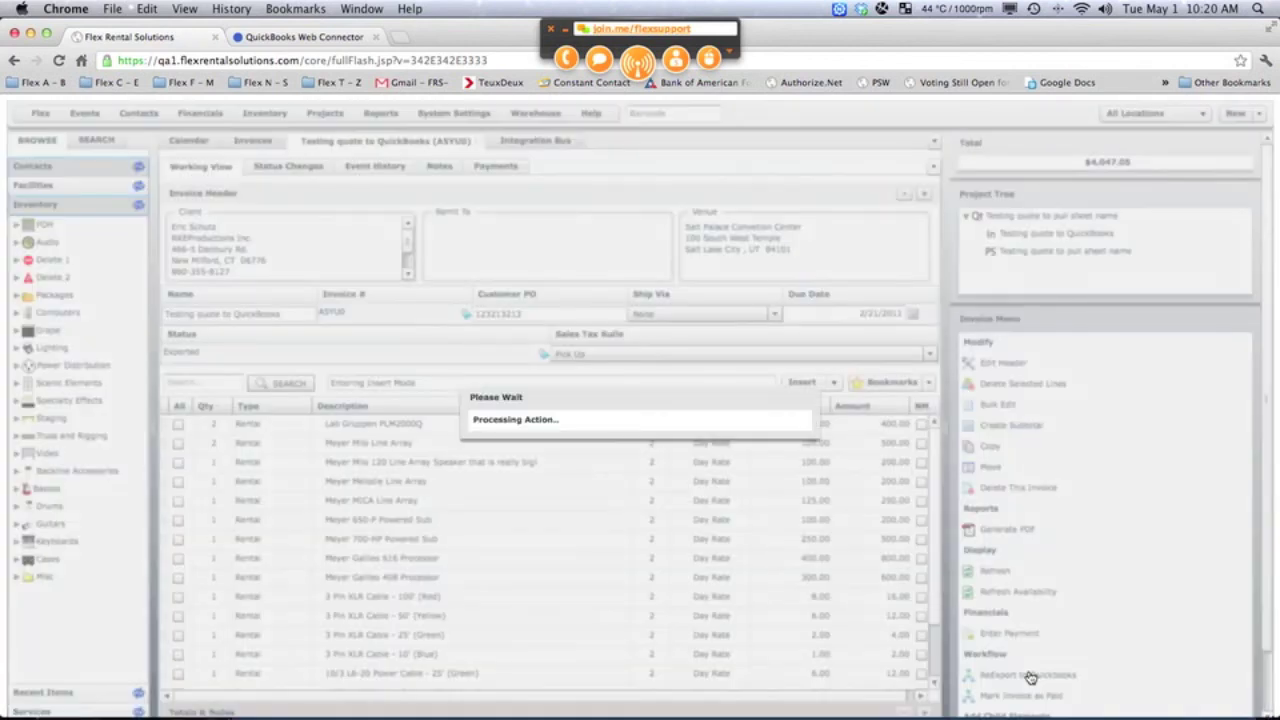
{"action": "left_click", "coordinate": [610, 438]}
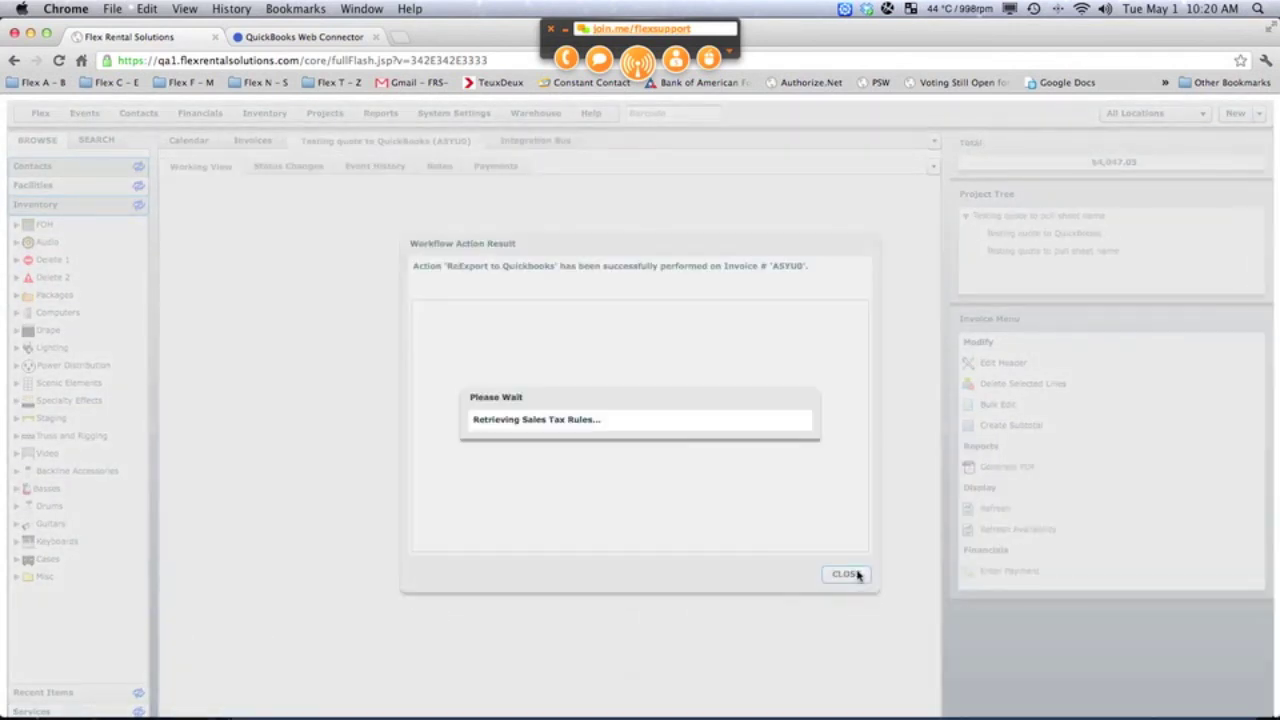
{"action": "left_click", "coordinate": [856, 575]}
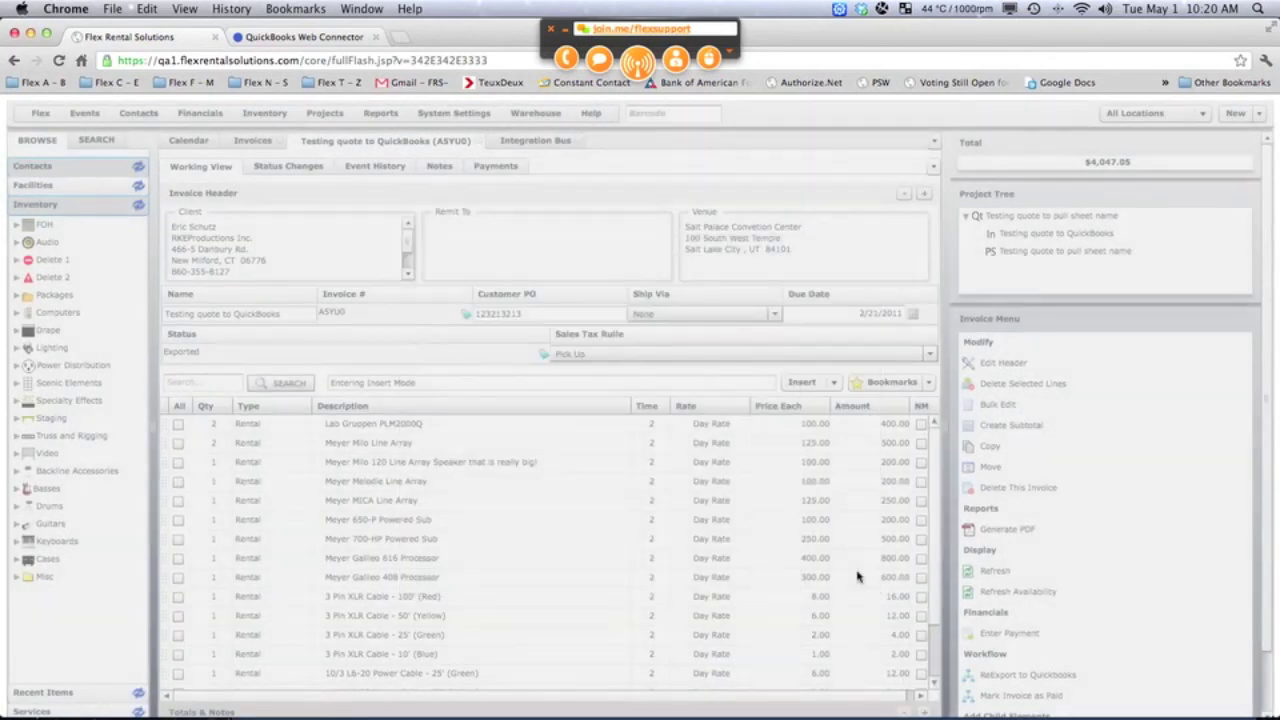
Step: Switch to the remote desktop, update Flex Rental Solutions - QA in QuickBooks Web Connector and return to the reloaded QuickBooks invoice
{"action": "key", "text": "super+Tab"}
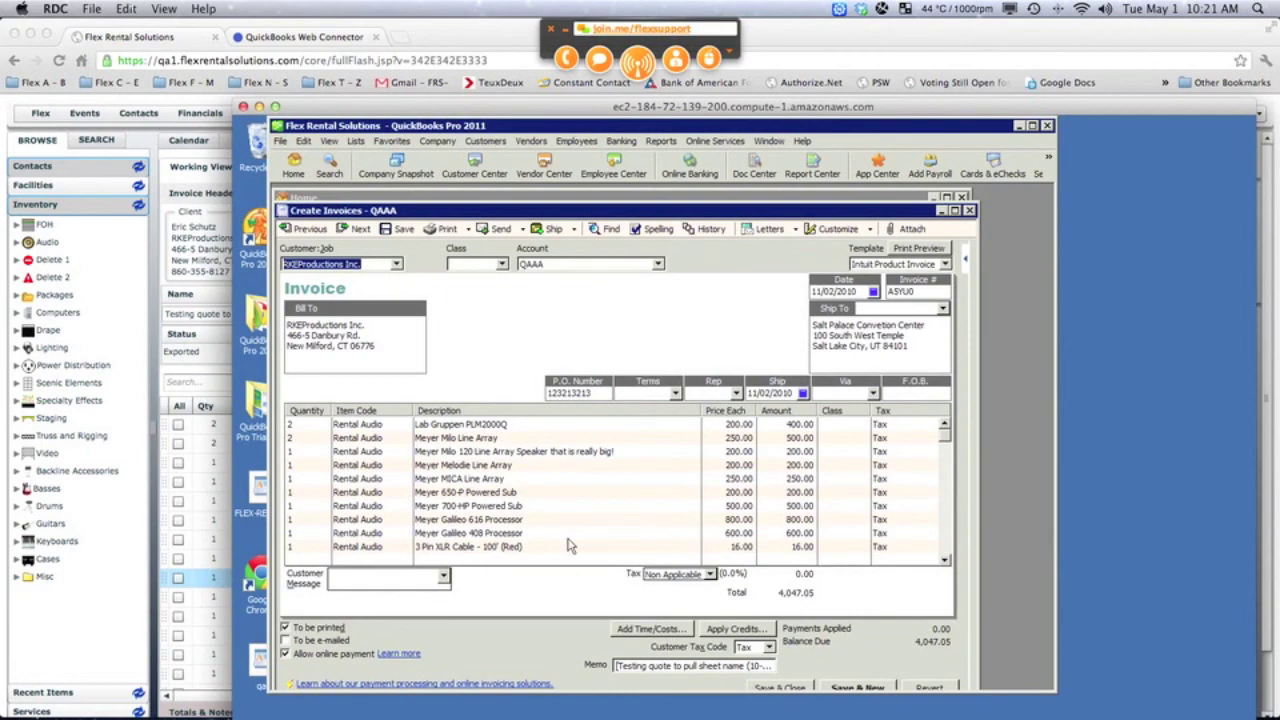
{"action": "left_click_drag", "start_coordinate": [451, 106], "coordinate": [454, 60]}
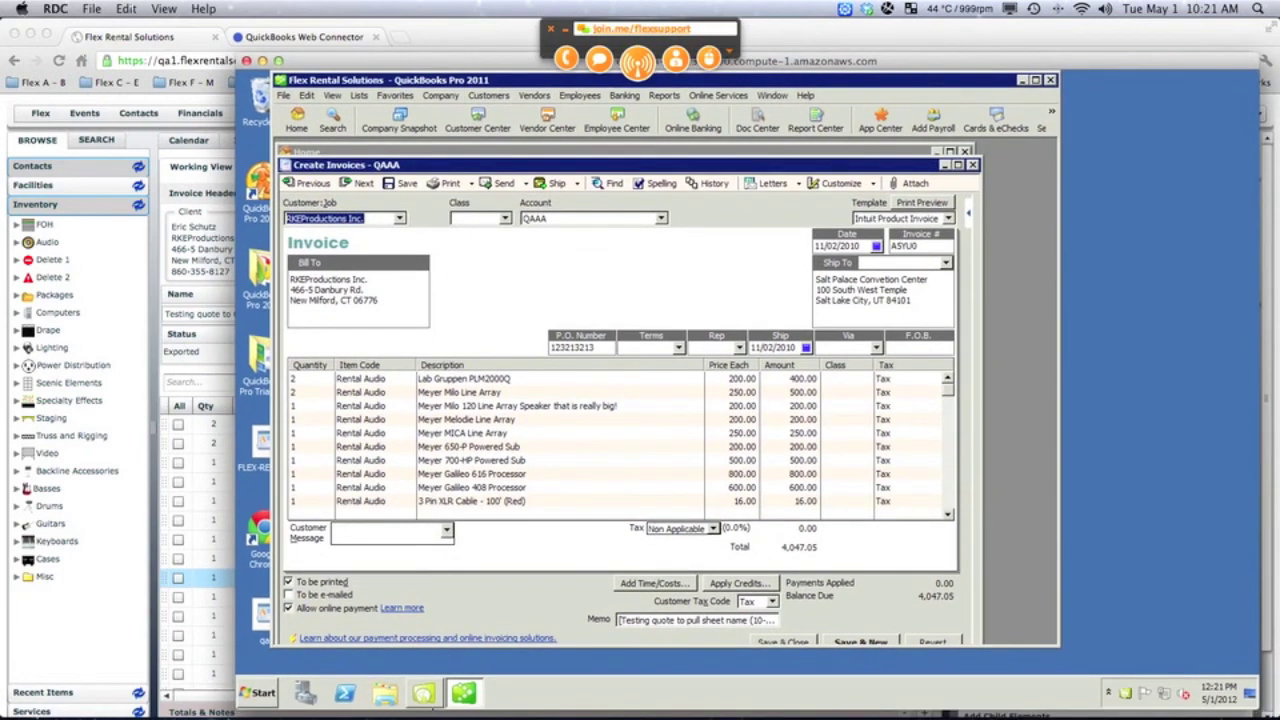
{"action": "left_click", "coordinate": [430, 698]}
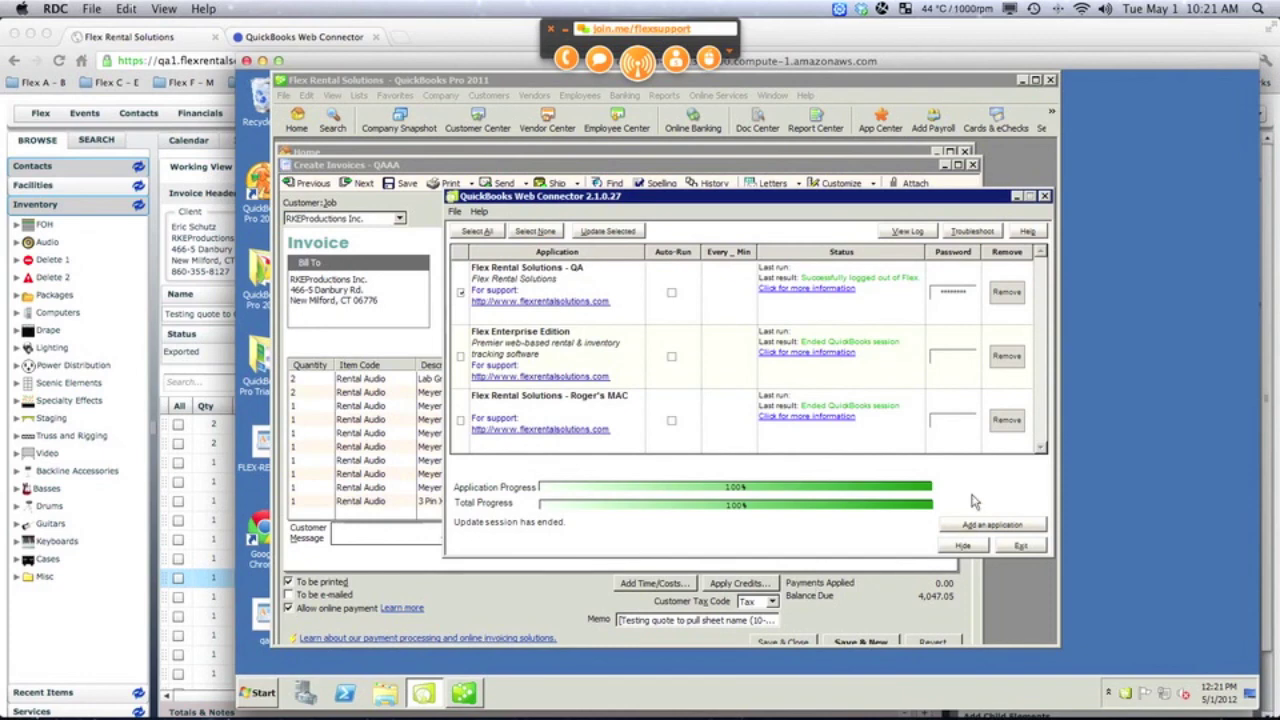
{"action": "left_click", "coordinate": [612, 231]}
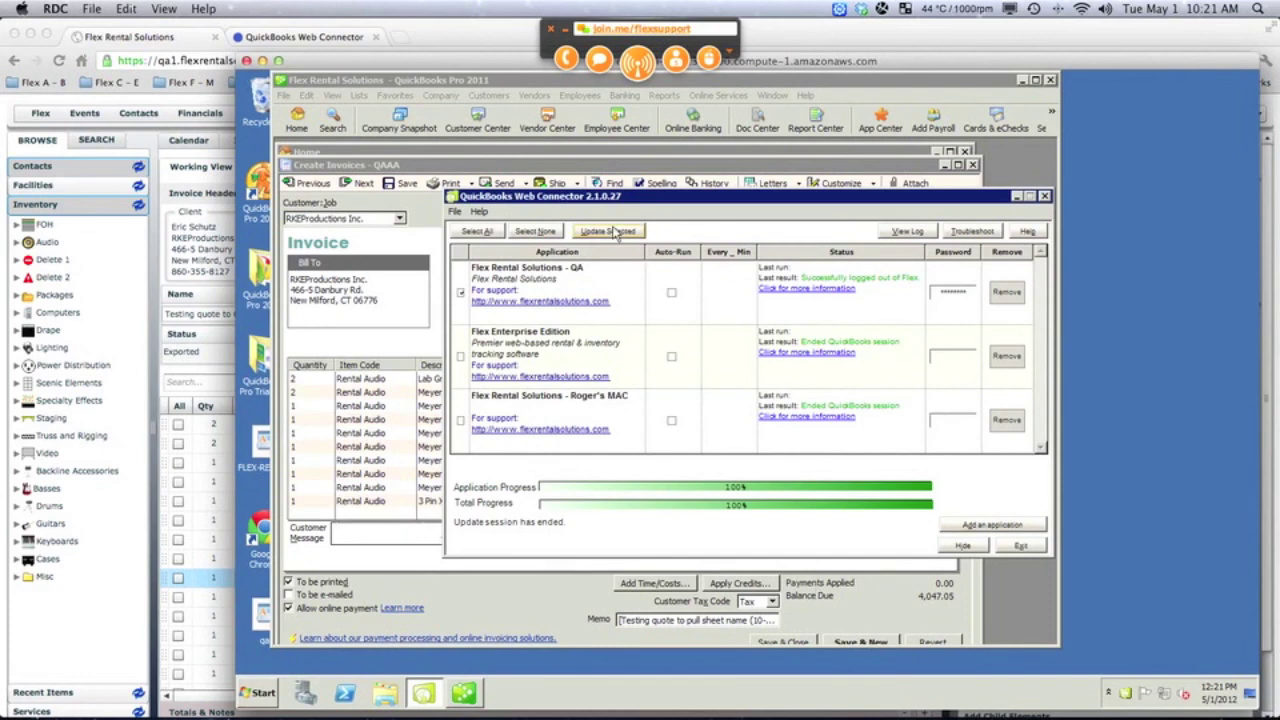
{"action": "left_click", "coordinate": [425, 220]}
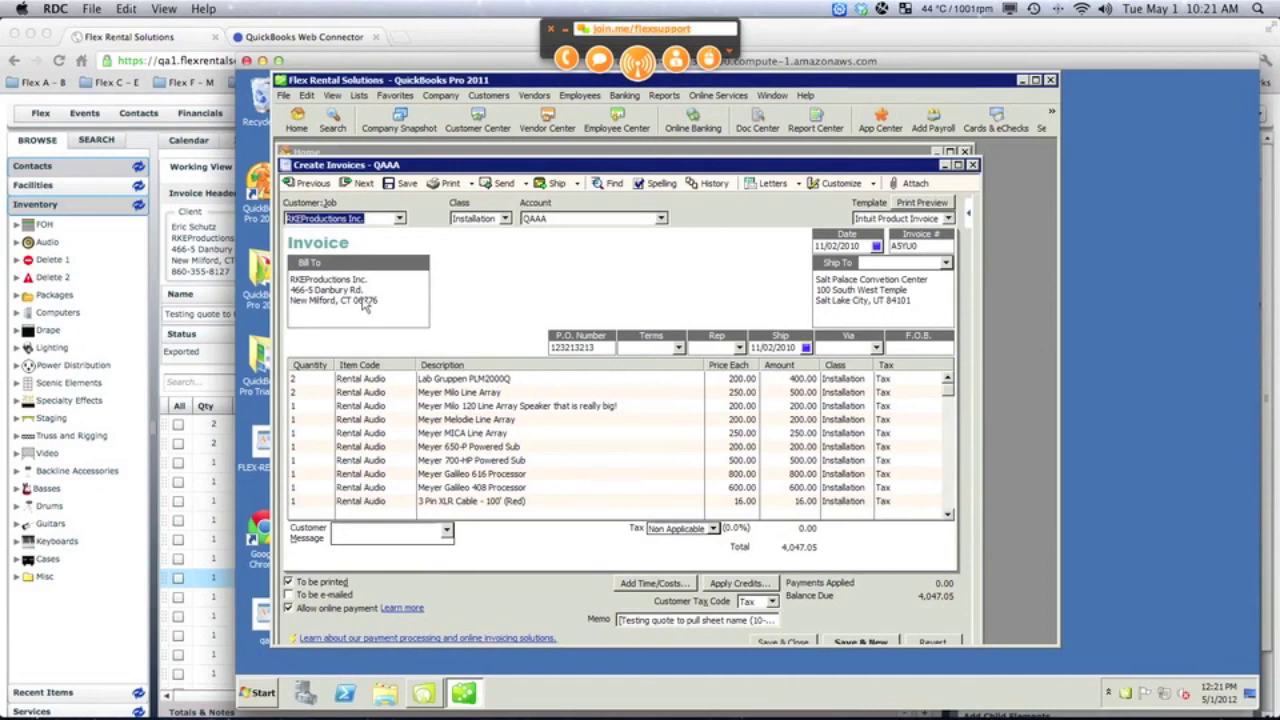
Step: Examine the QuickBooks invoice's billing address, its last line items and the Pick Up tax line
{"action": "left_click_drag", "start_coordinate": [391, 300], "coordinate": [292, 280]}
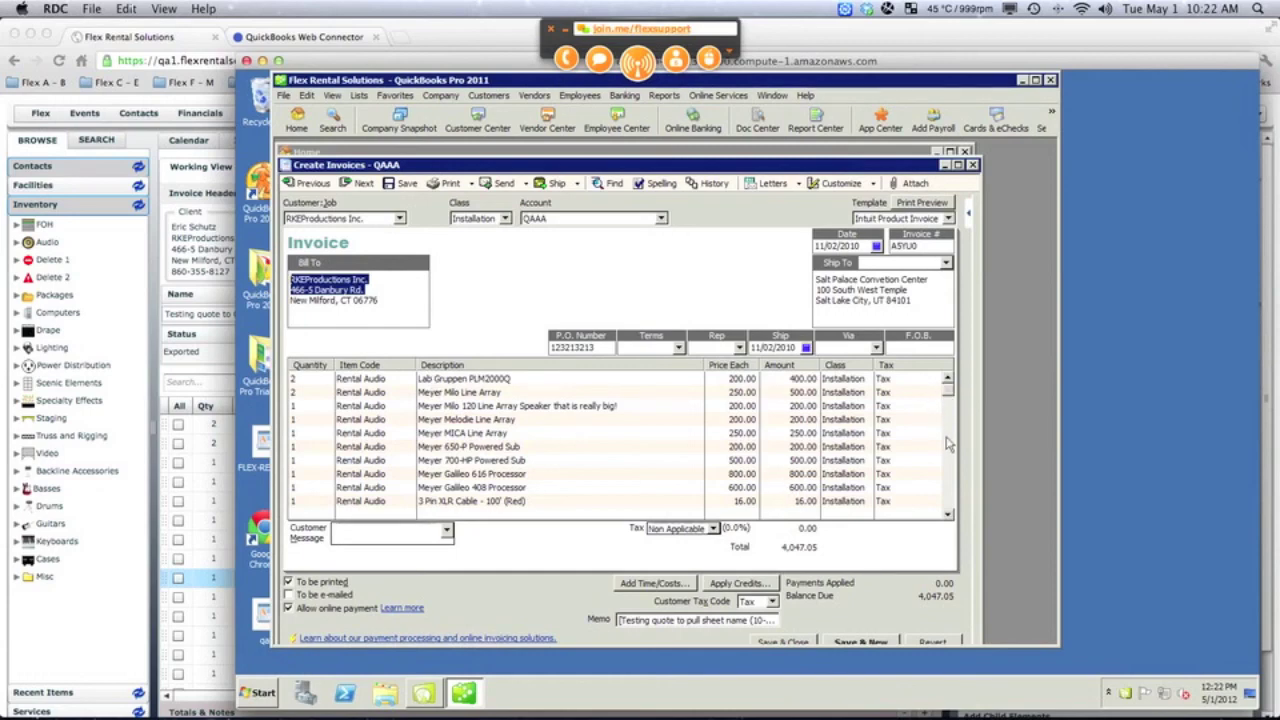
{"action": "scroll", "coordinate": [949, 460], "scroll_direction": "down", "scroll_amount": 5}
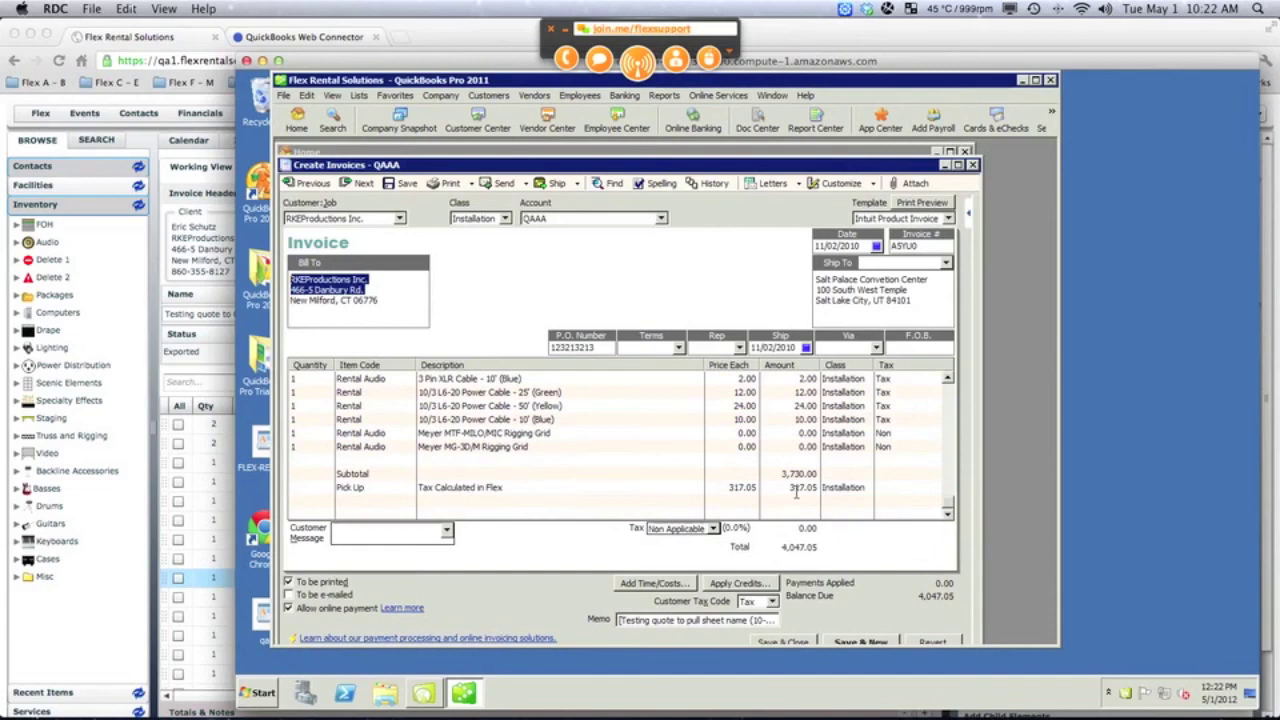
{"action": "left_click", "coordinate": [740, 487]}
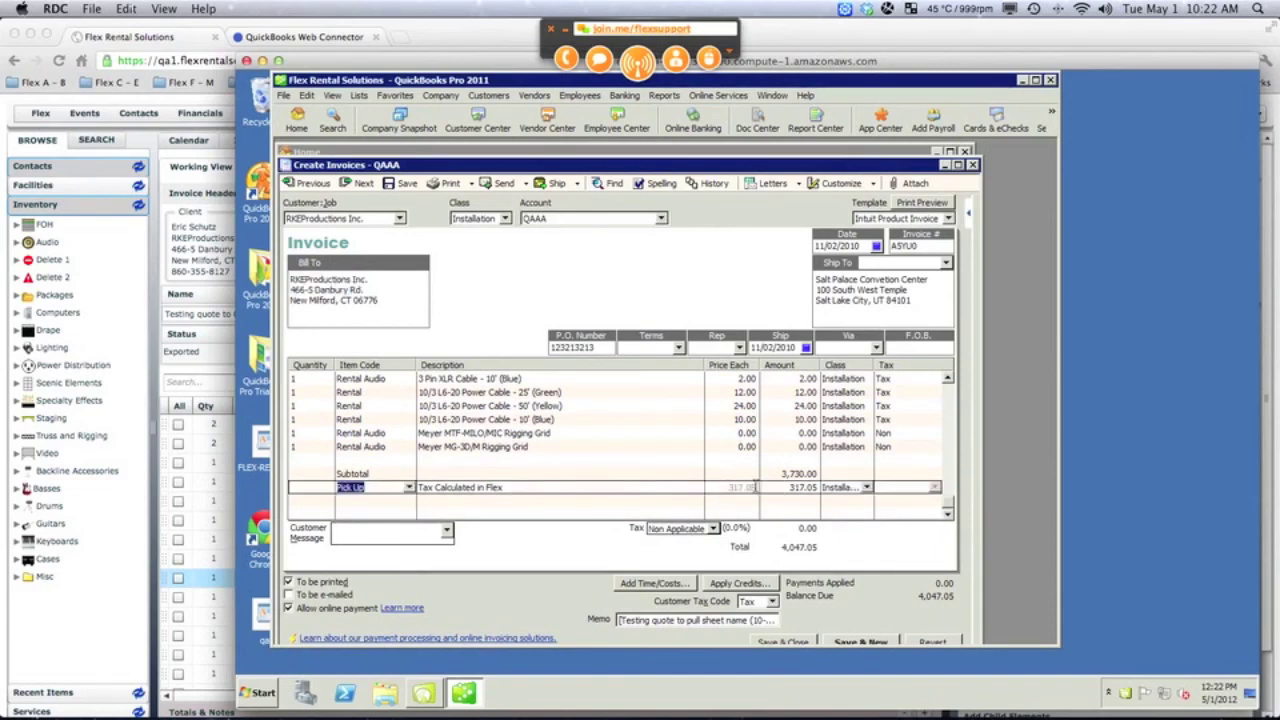